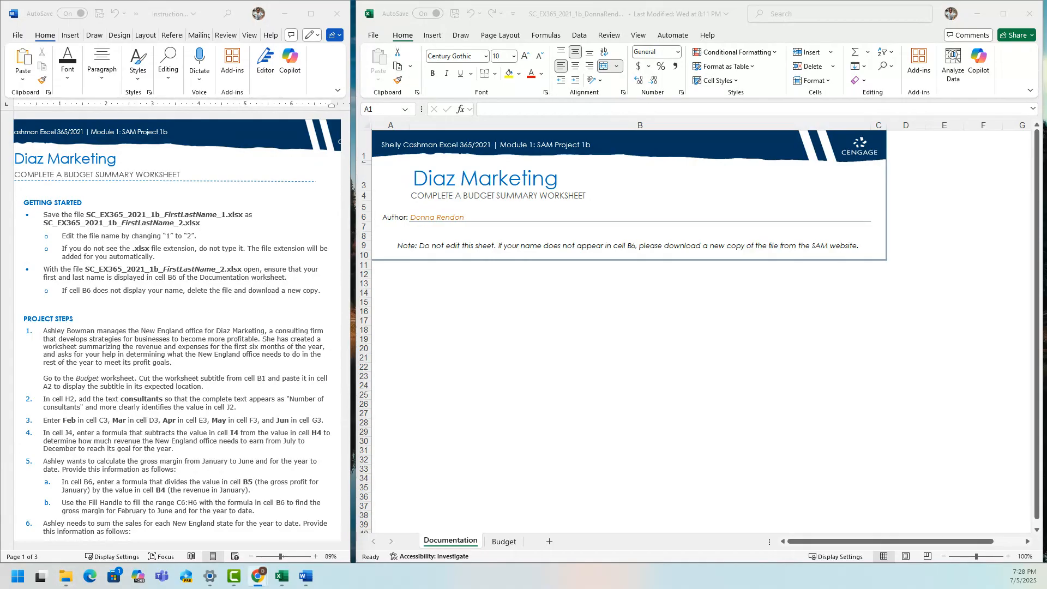
Highlight all the Getting Started instructions in yellow in the Word instructions document.
left_click(102, 254)
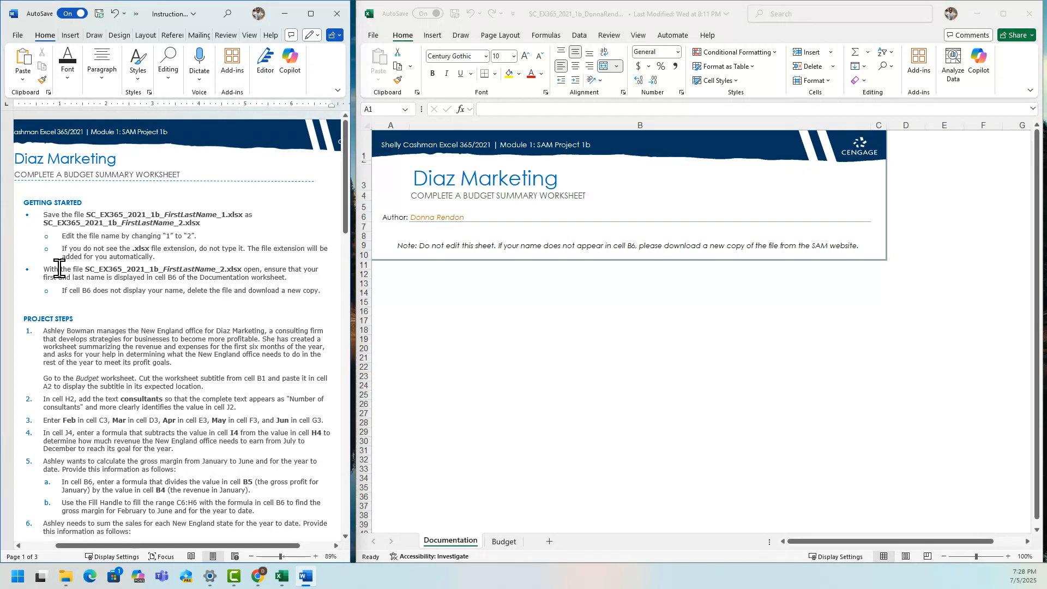
left_click_drag(45, 214, 327, 293)
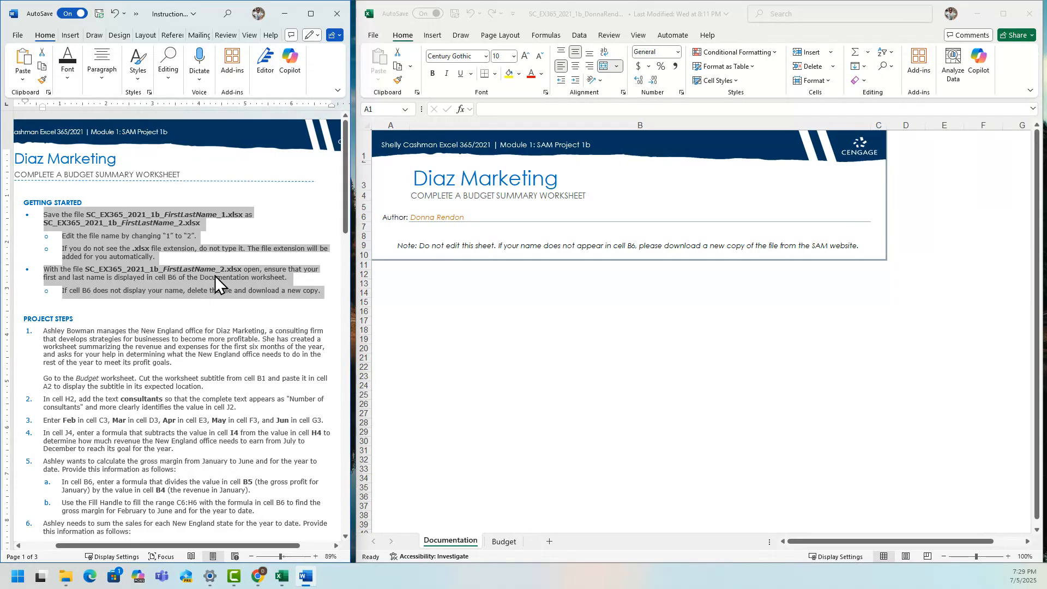
right_click(162, 253)
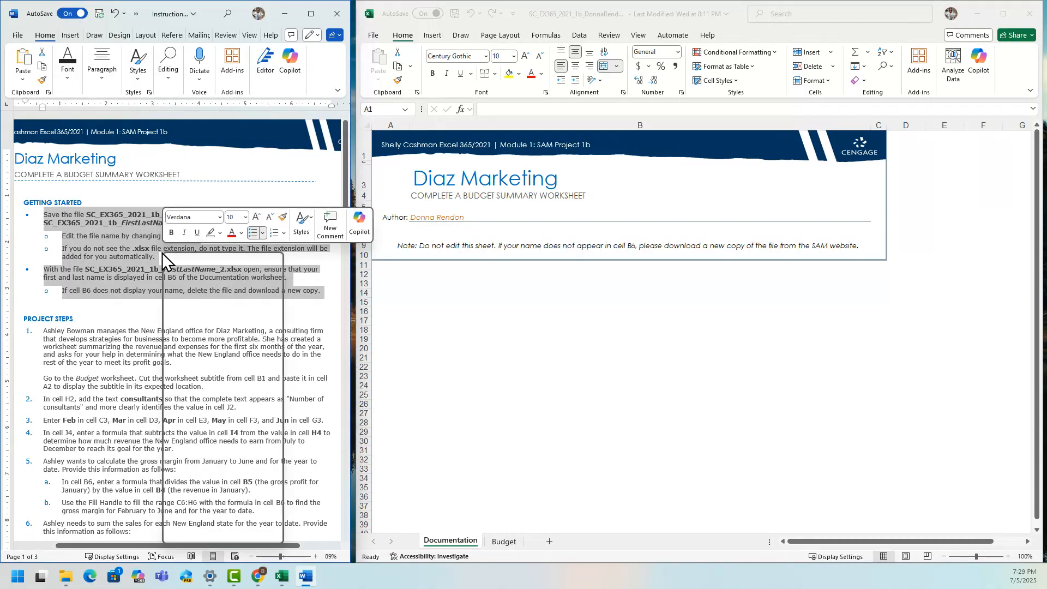
left_click(221, 234)
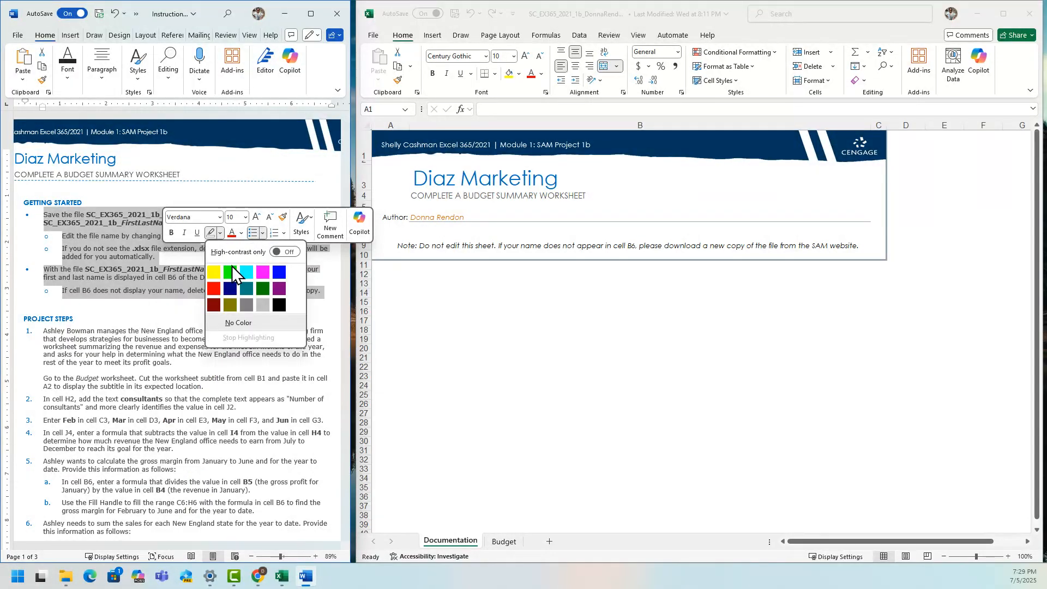
left_click(218, 270)
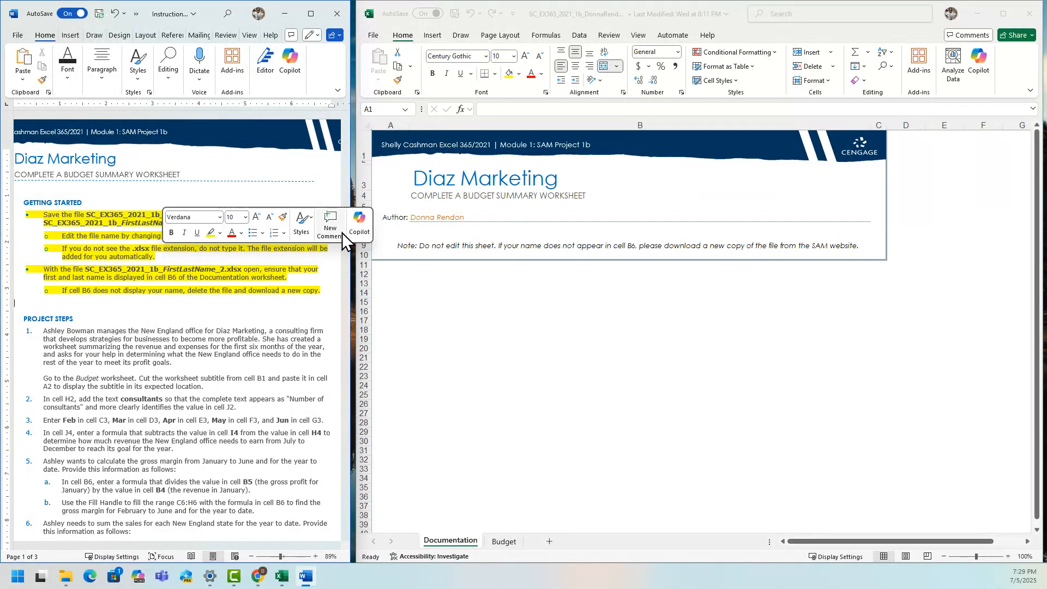
Look through the instructions to the final figure, and highlight the step 1 paragraph about moving the worksheet subtitle in yellow.
left_click_drag(346, 227, 335, 454)
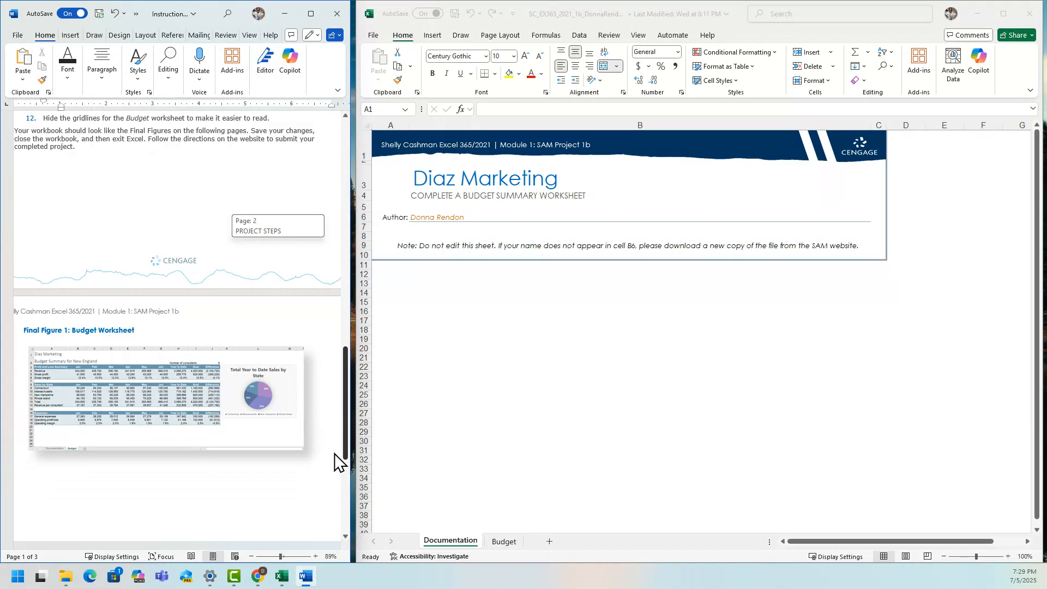
left_click_drag(335, 454, 294, 251)
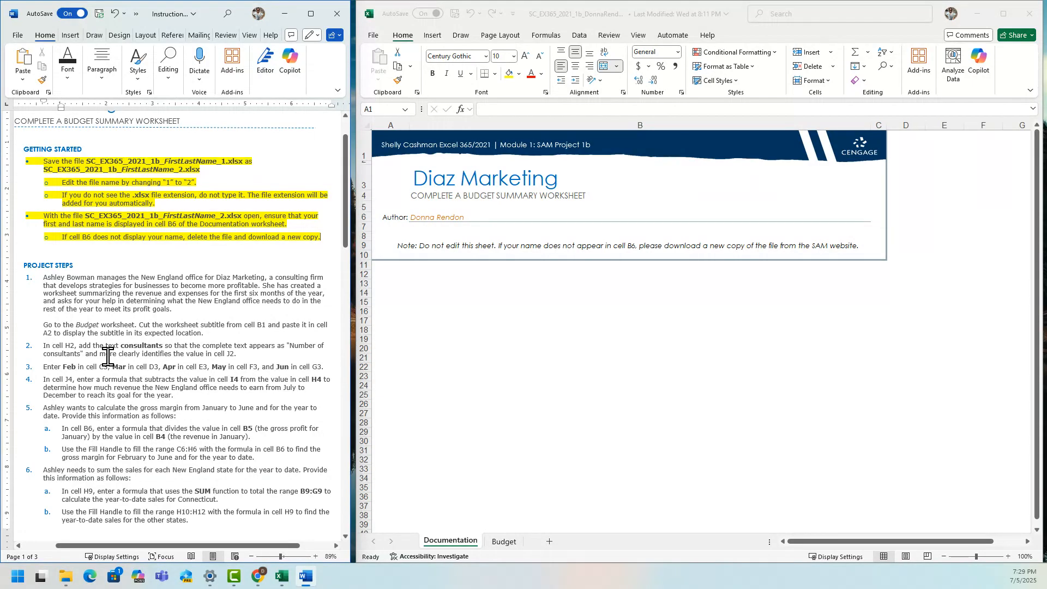
triple_click(45, 326)
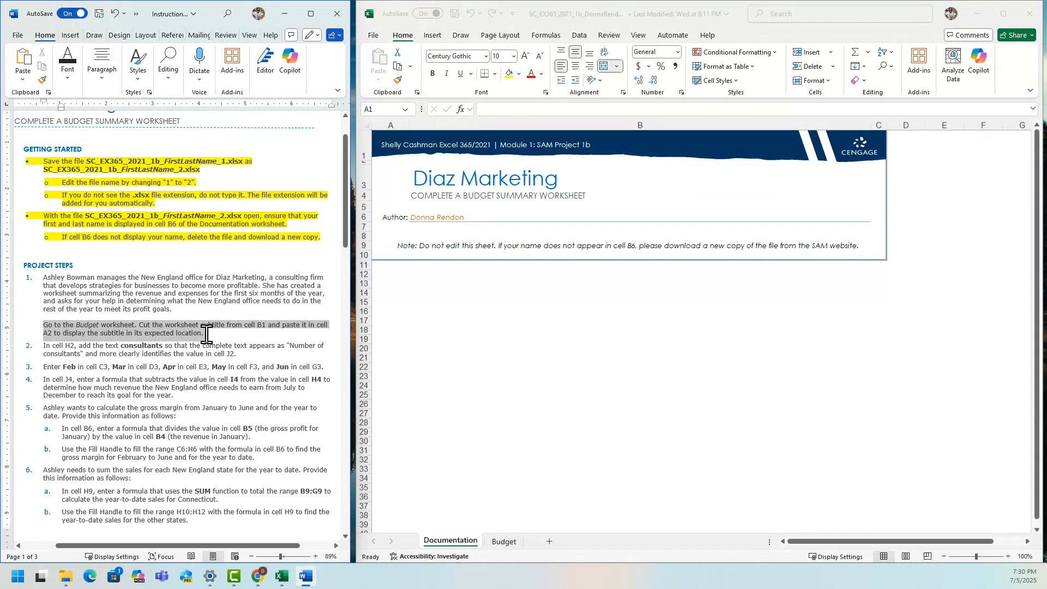
left_click(254, 315)
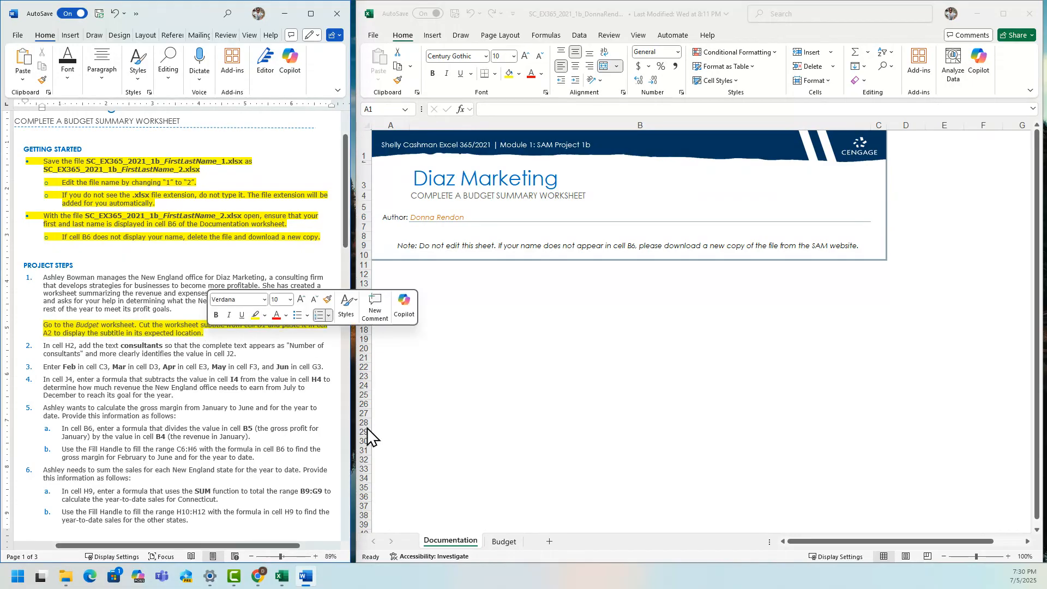
Switch to the Excel workbook's Budget worksheet and move the subtitle from cell B1 to cell A2 by cutting and pasting.
left_click(504, 542)
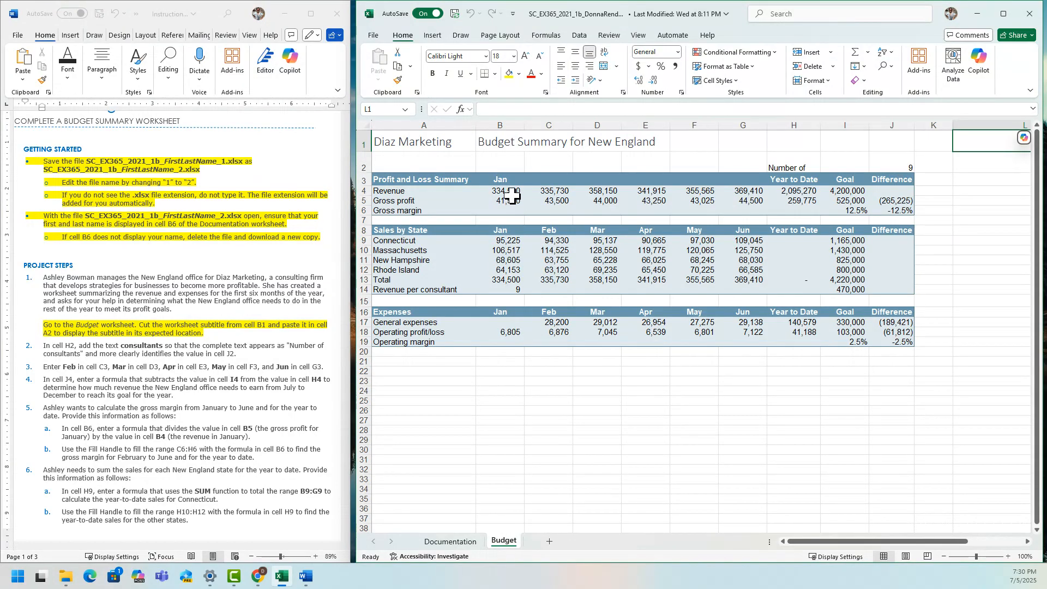
left_click(492, 141)
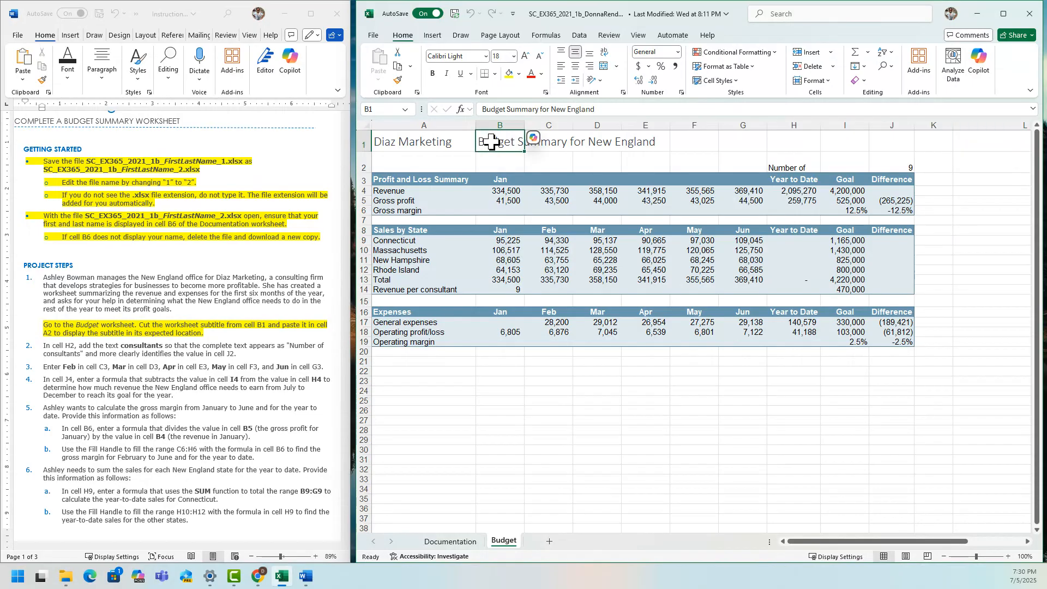
right_click(492, 145)
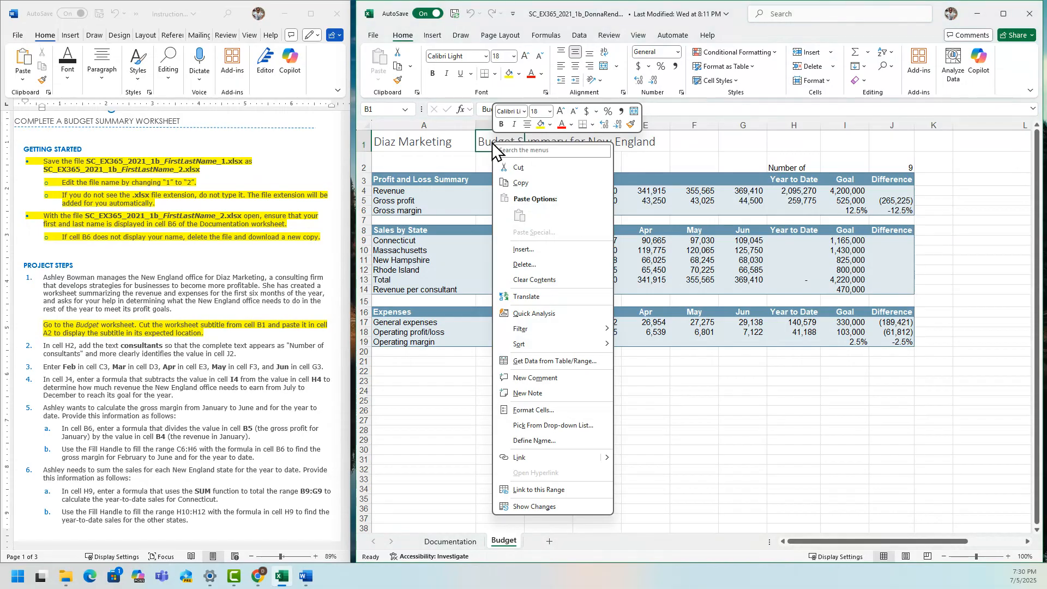
left_click(518, 167)
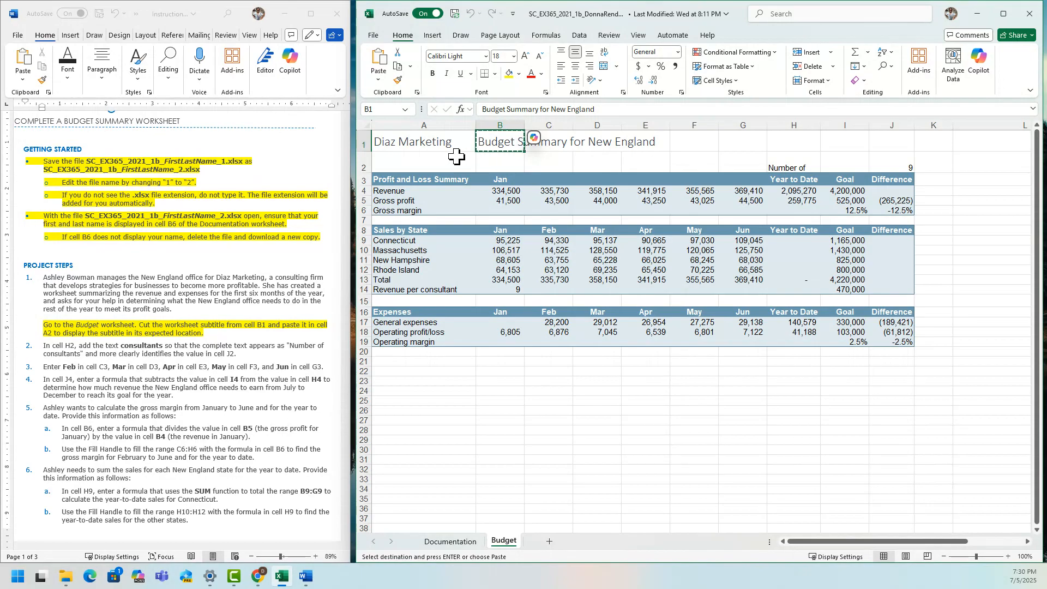
left_click(410, 164)
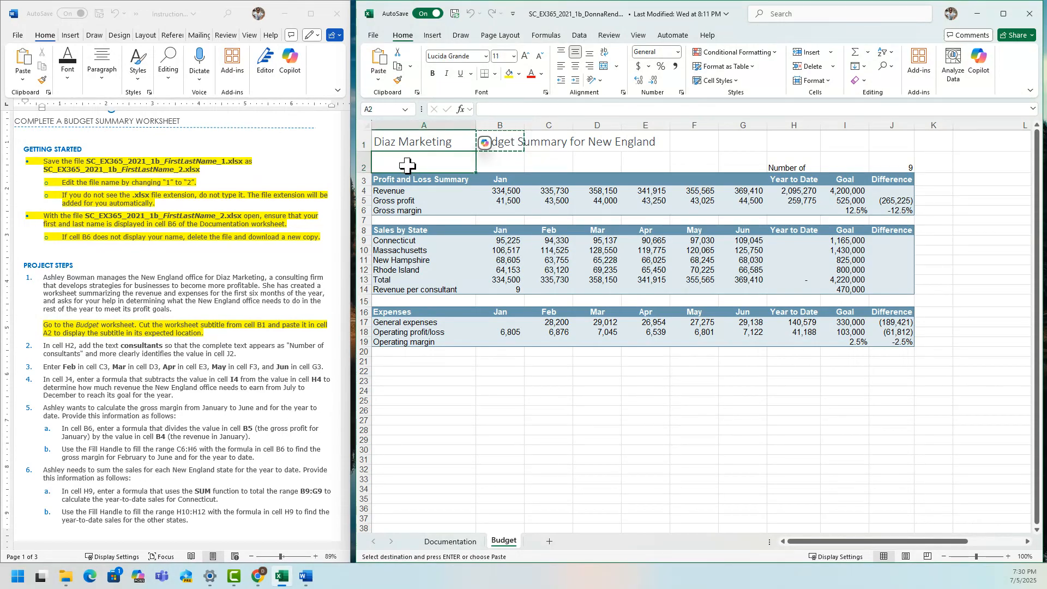
right_click(408, 162)
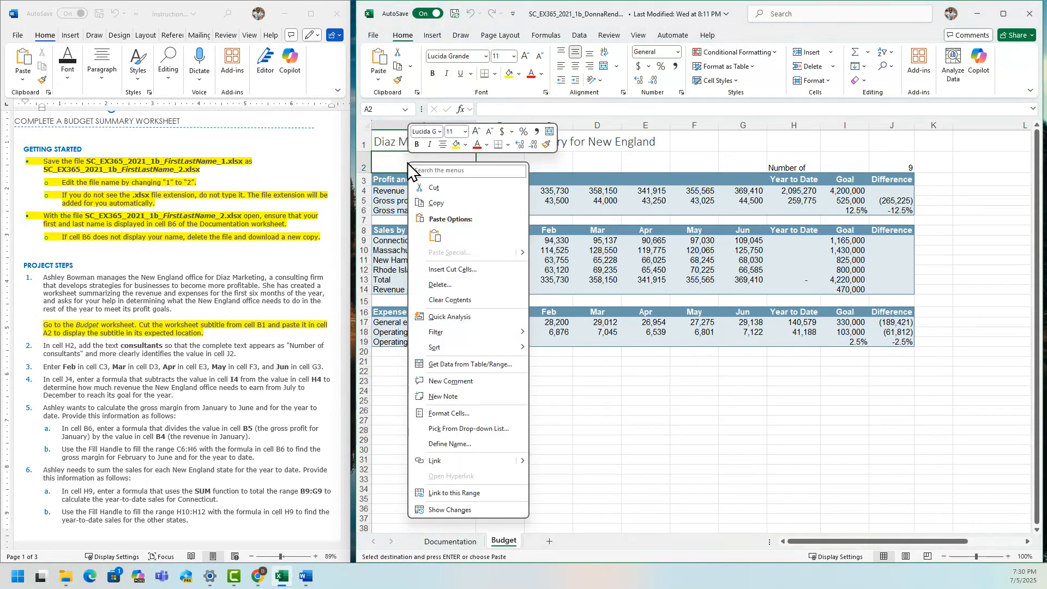
left_click(435, 236)
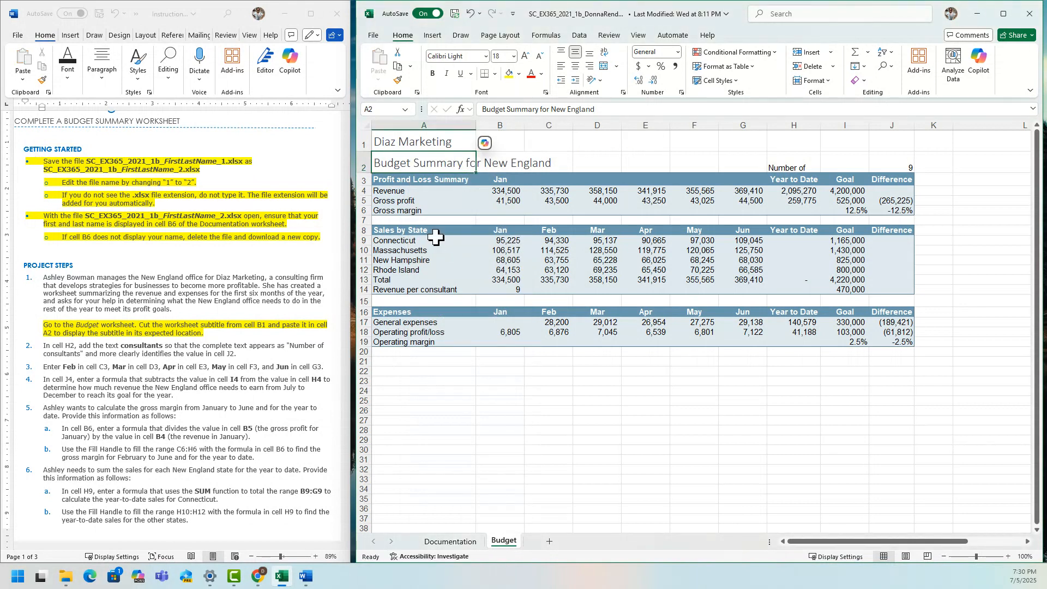
Back in the Word instructions, highlight step 2 about completing the text in cell H2 in yellow.
left_click(213, 325)
scroll(213, 326, "down", 5)
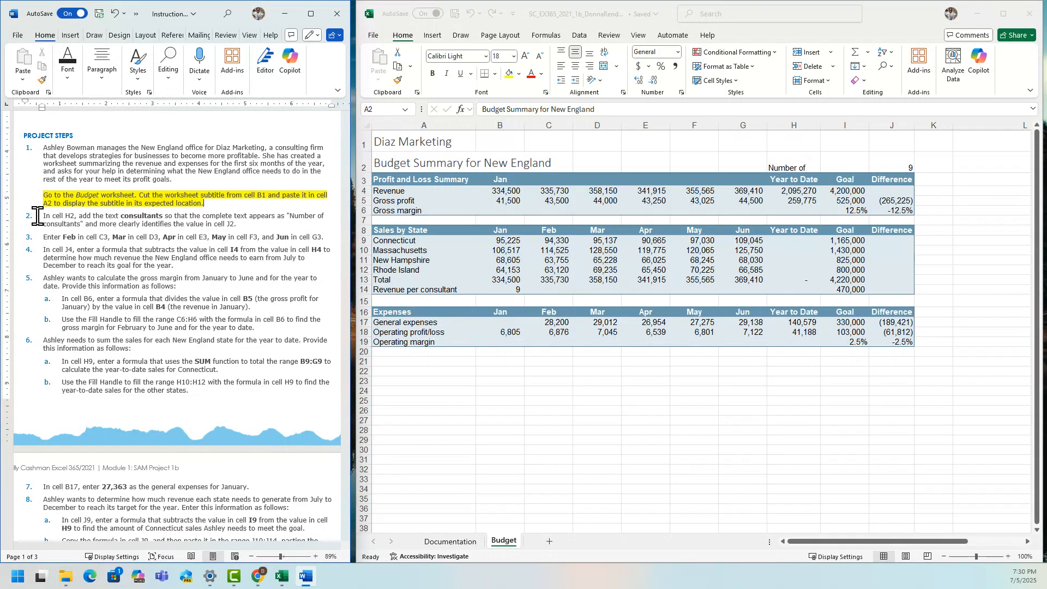
left_click_drag(39, 217, 245, 228)
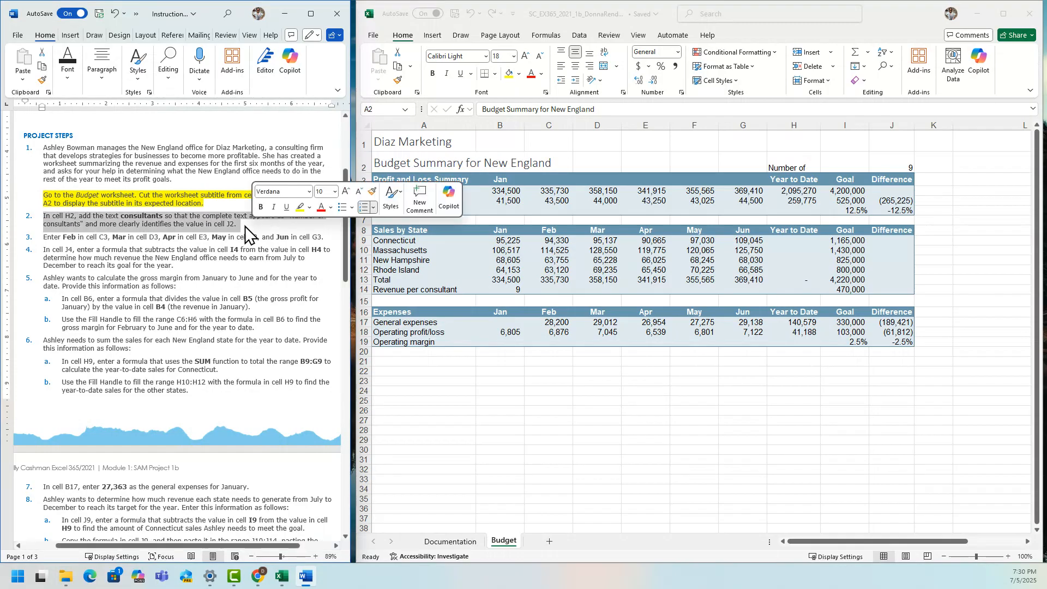
left_click(300, 208)
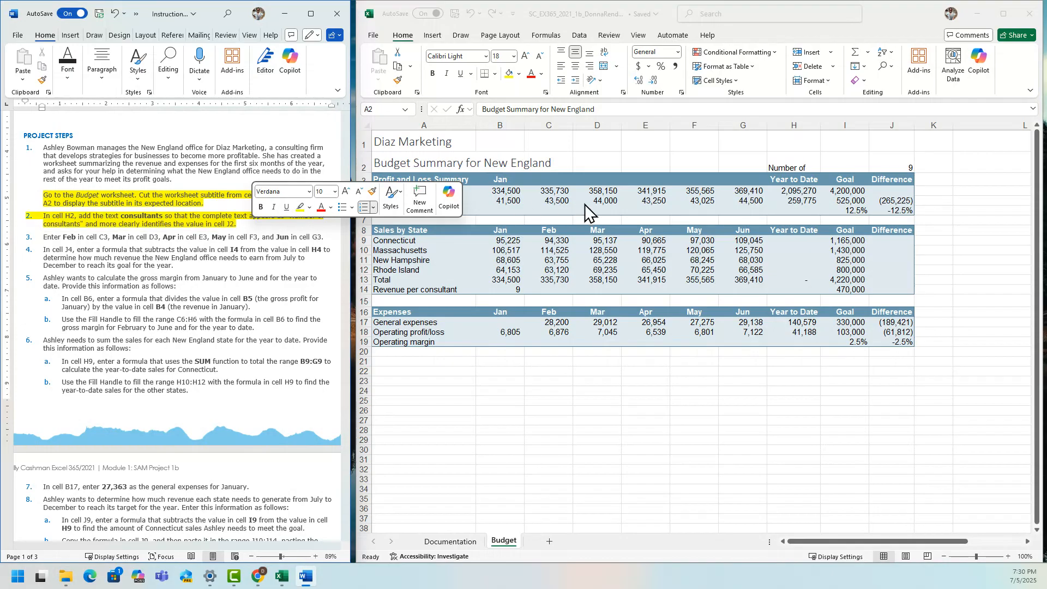
In the Excel Budget worksheet, add "consultants" to cell H2 so its text reads "Number of consultants".
left_click(805, 166)
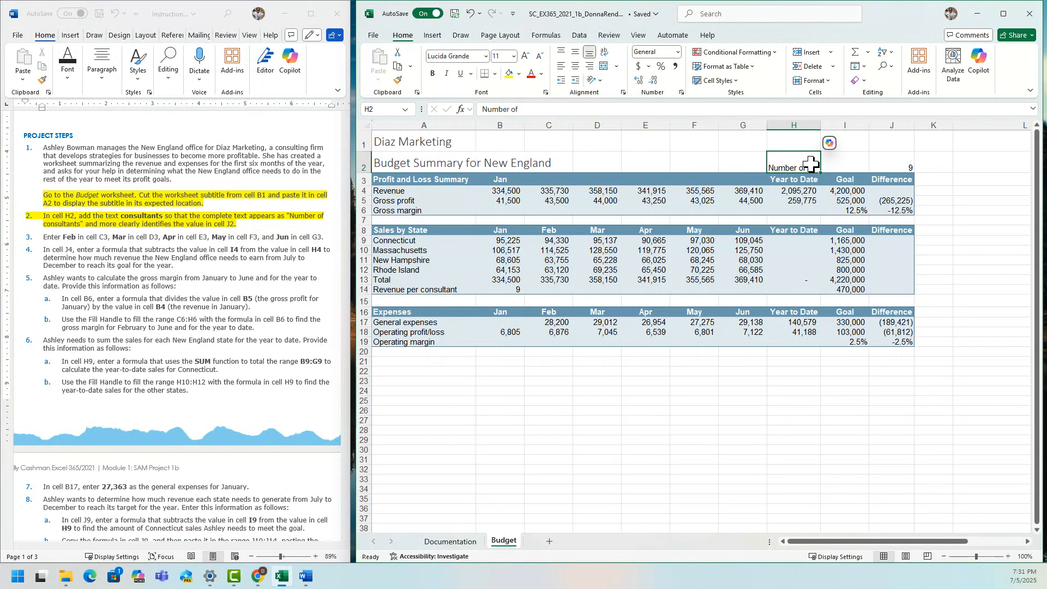
left_click(545, 109)
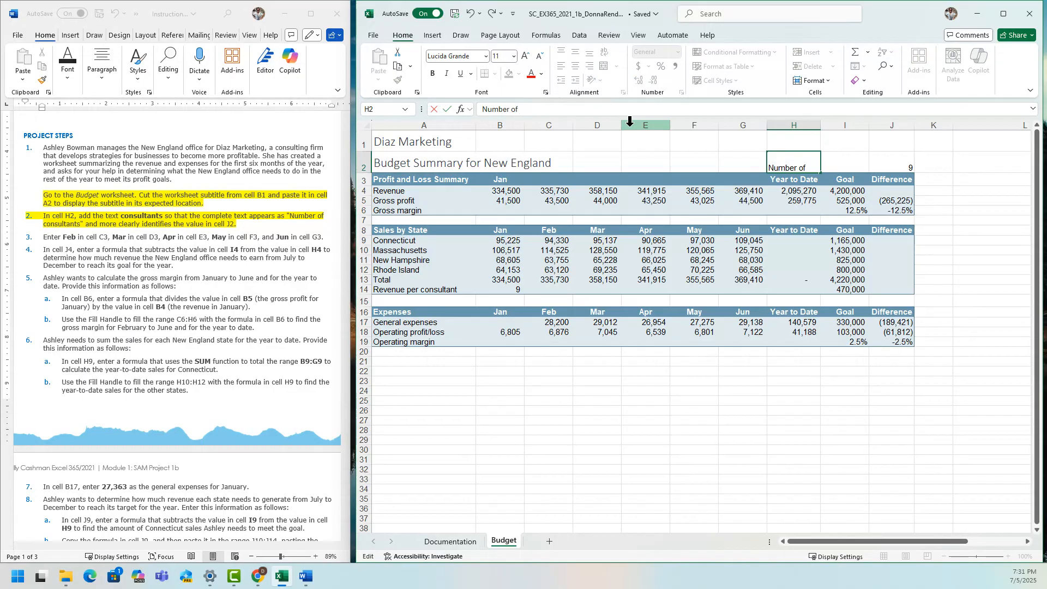
type("consultants")
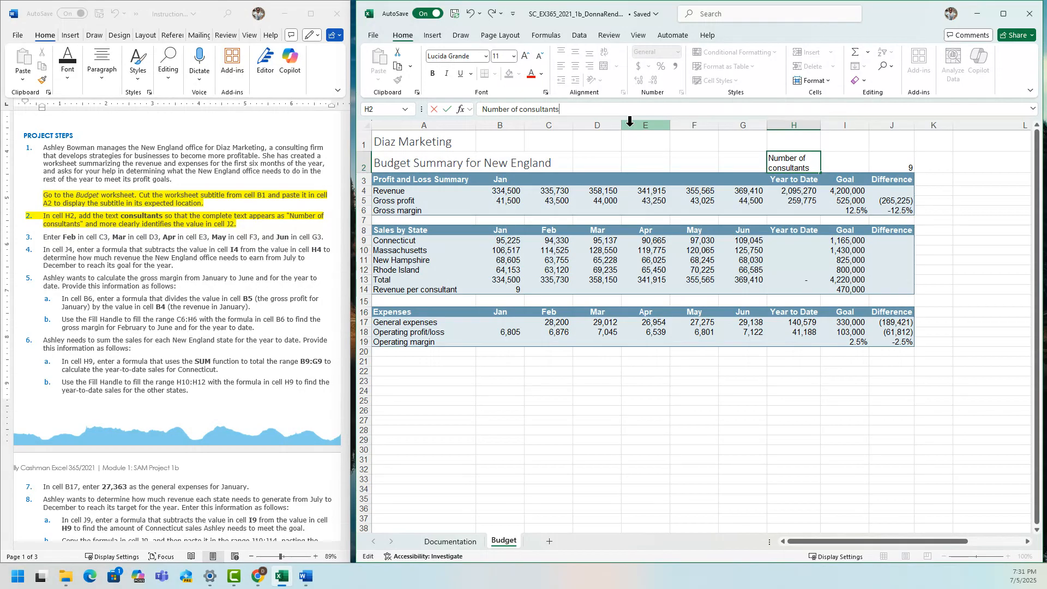
key("Return")
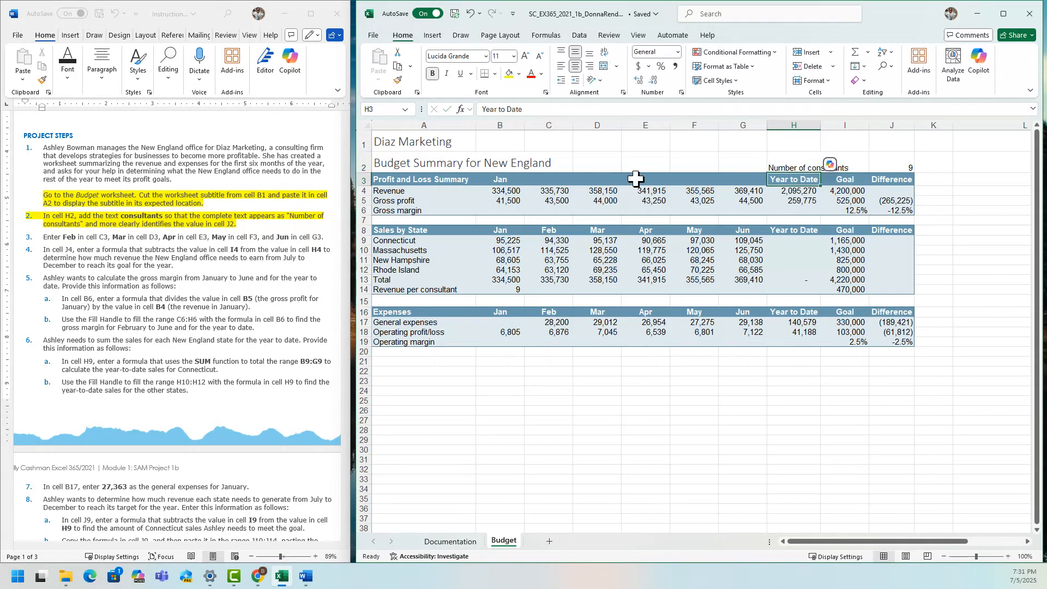
left_click(780, 401)
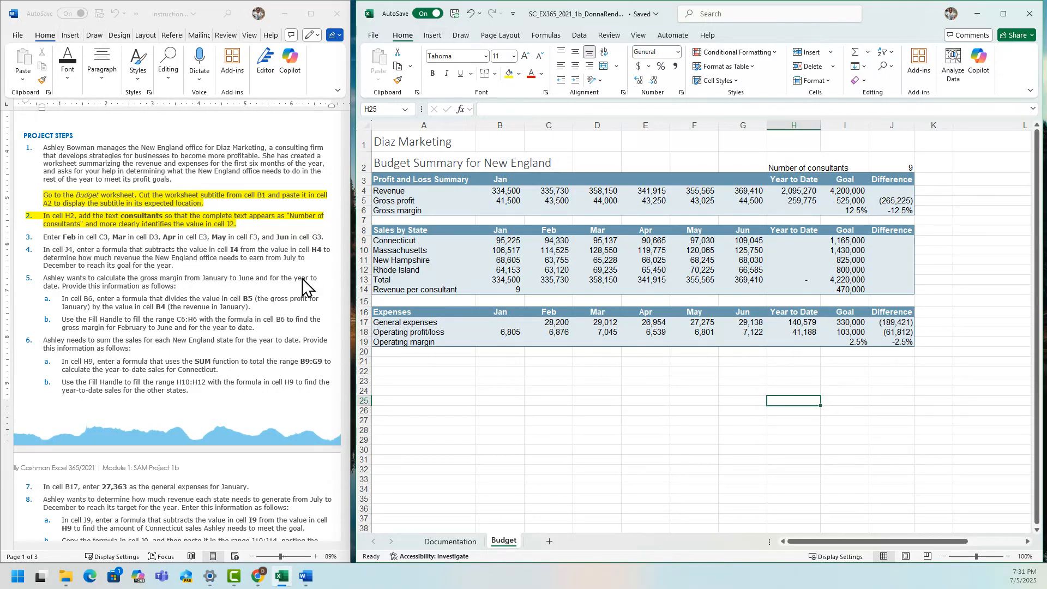
Highlight step 3 about entering the month names in row 3 in yellow in the Word instructions.
left_click(47, 248)
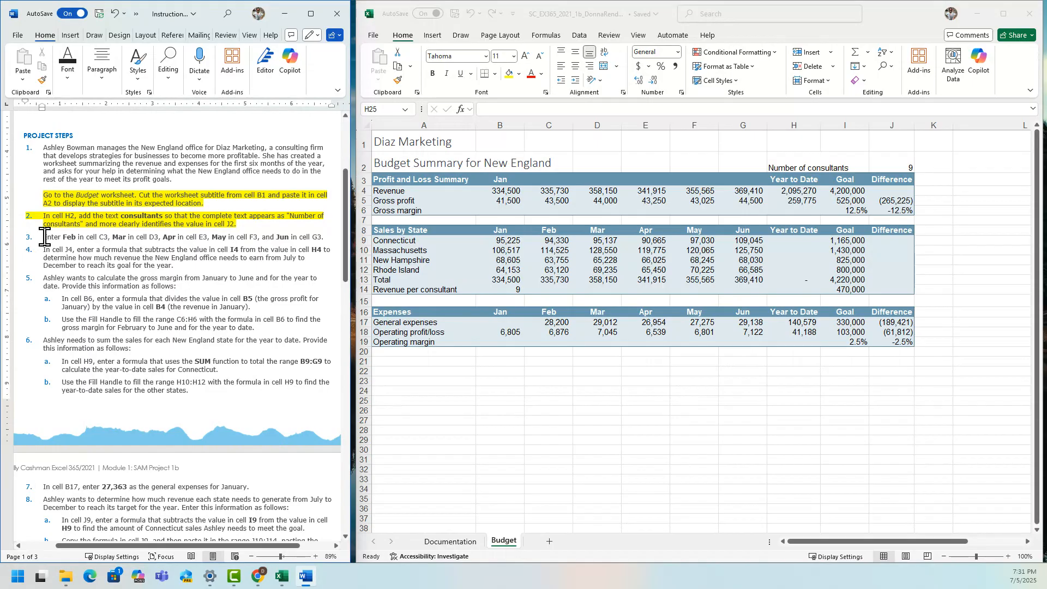
left_click_drag(44, 237, 324, 238)
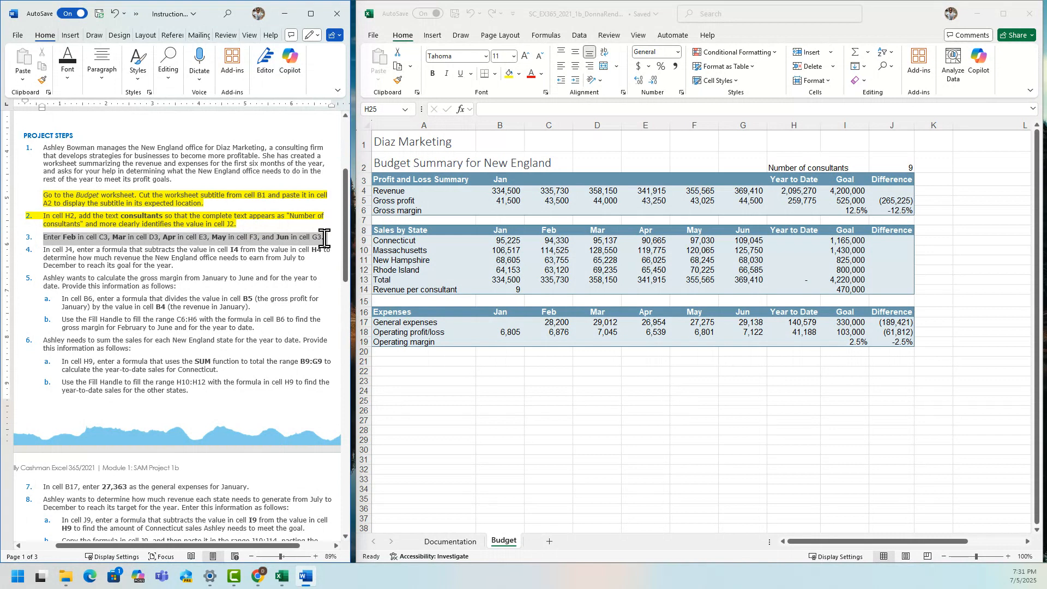
left_click_drag(325, 238, 325, 239)
left_click(374, 218)
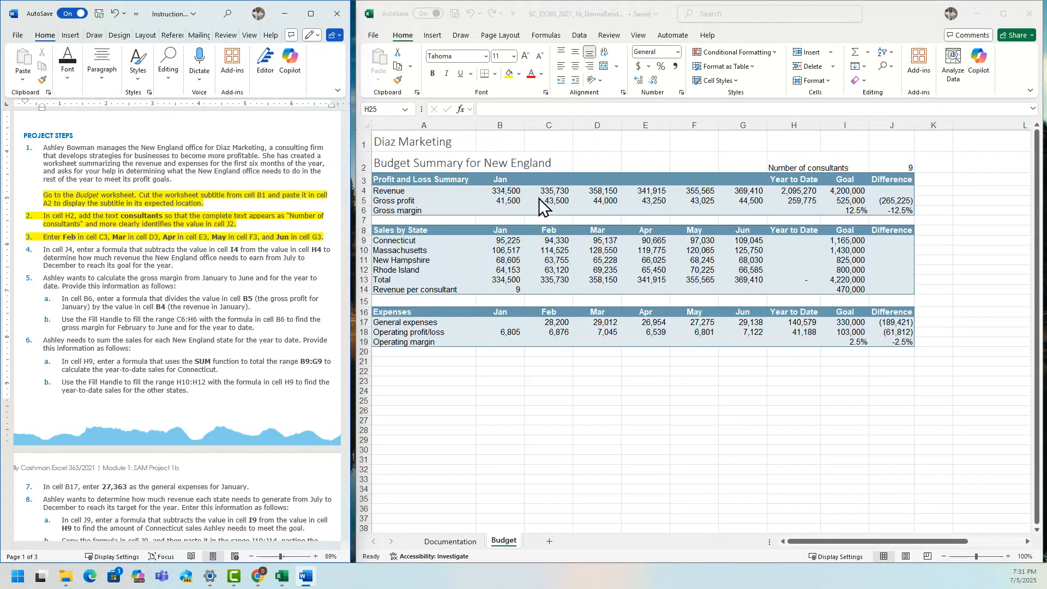
In the Excel Budget worksheet, enter the month labels Feb, Mar, Apr, May and Jun in cells C3 through G3.
left_click(543, 179)
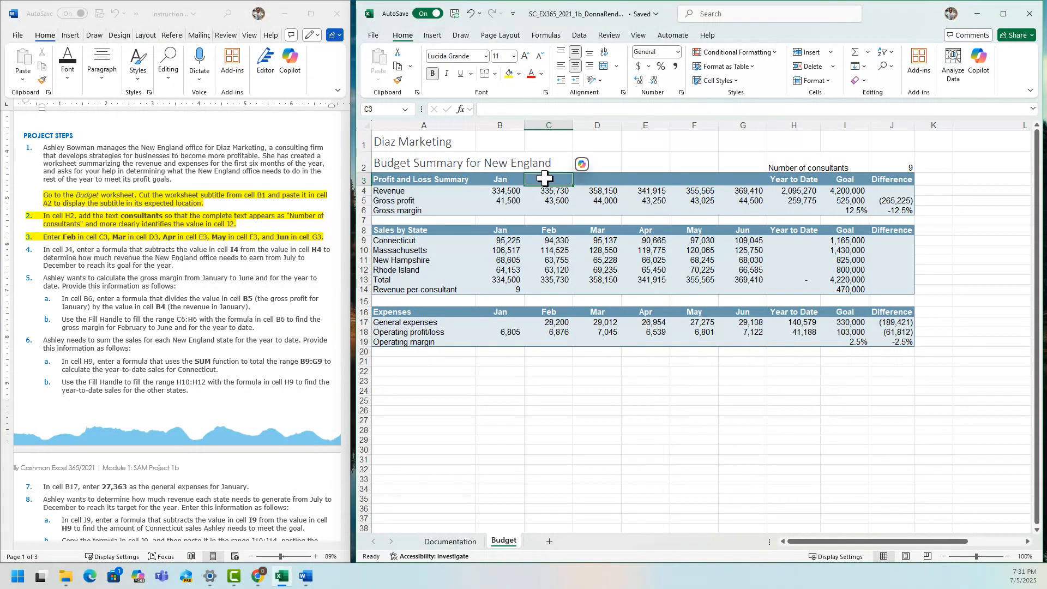
type("FEb")
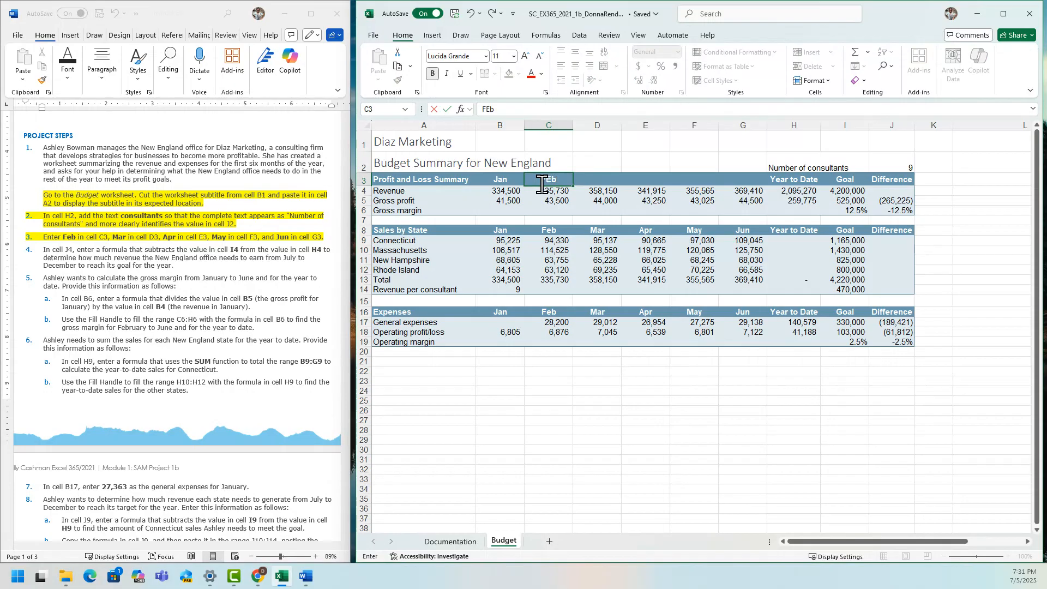
key("Tab")
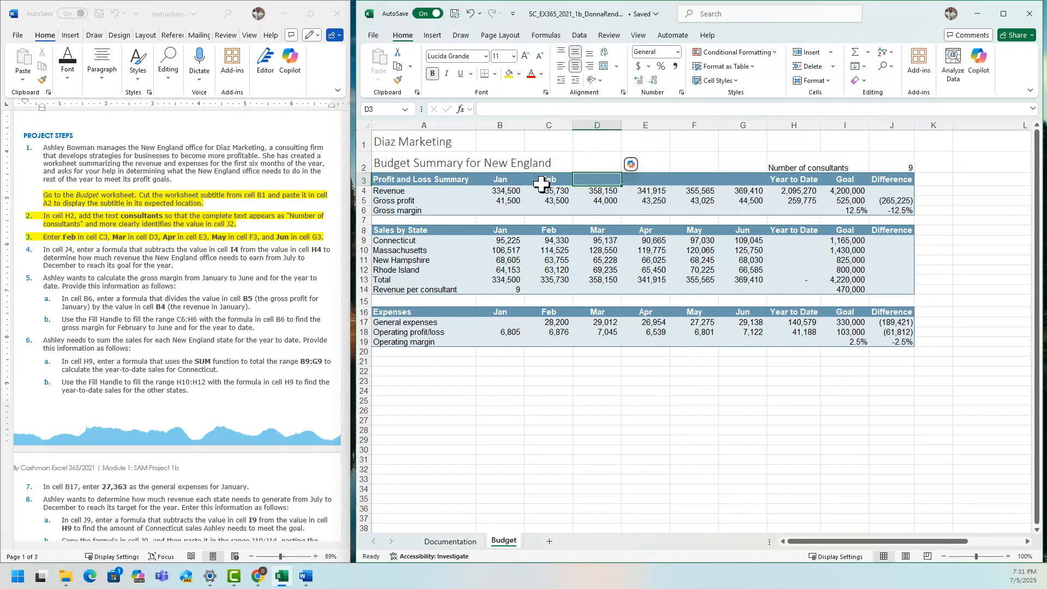
type("Mar")
key("Tab")
type("Apr")
key("Tab")
type("May")
key("Tab")
type("Ju")
key("Tab")
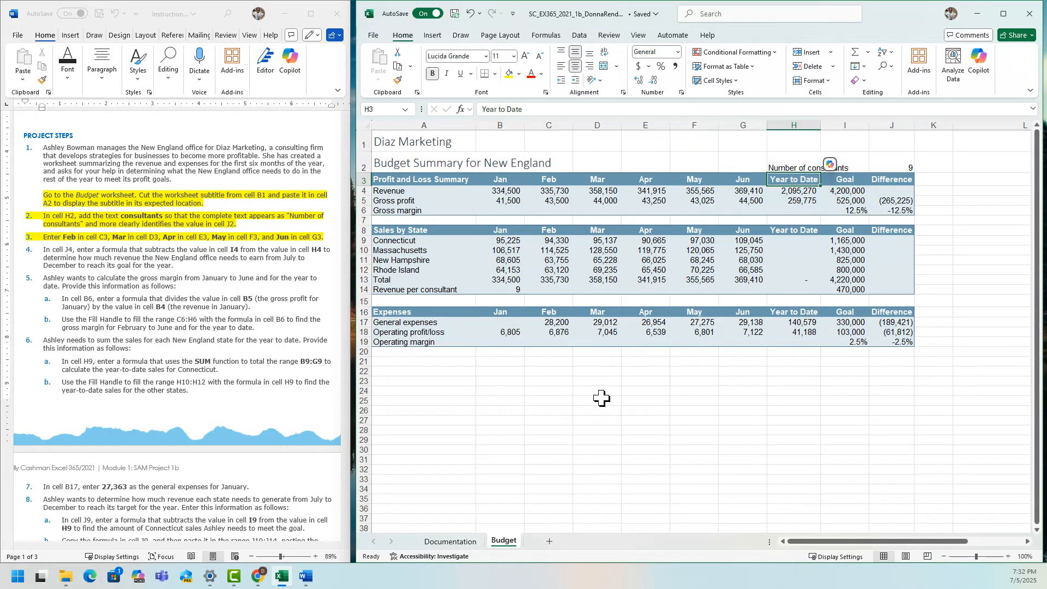
Undo the month label entries in cells C3 through G3.
left_click(470, 13)
left_click(470, 14)
left_click(470, 13)
left_click(470, 13)
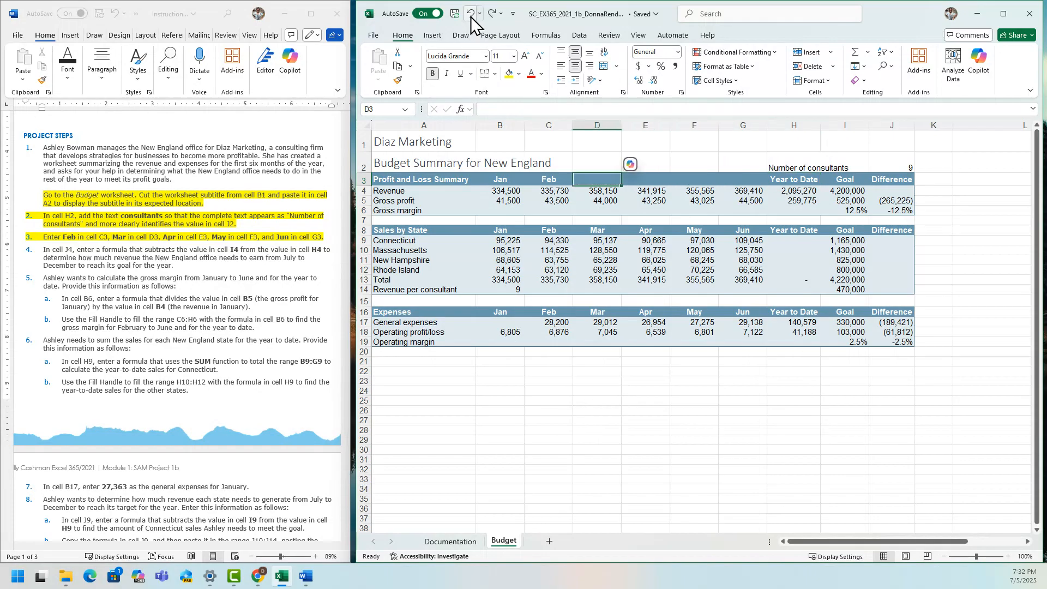
left_click(471, 13)
Fill the month series from Jan in cell B3 across to cell G3 using the Fill Handle.
left_click(505, 182)
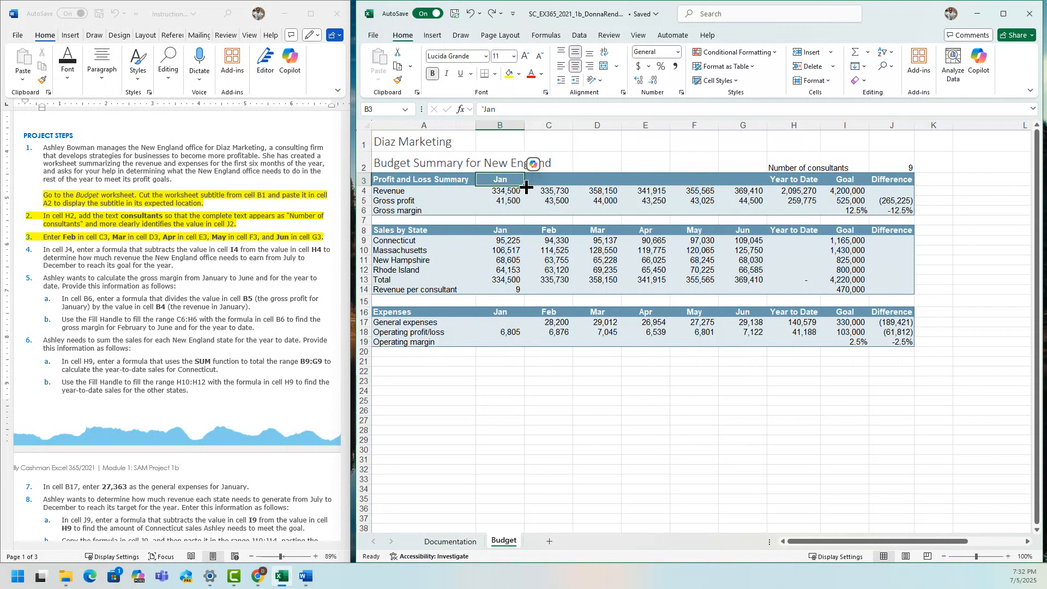
left_click_drag(526, 186, 525, 185)
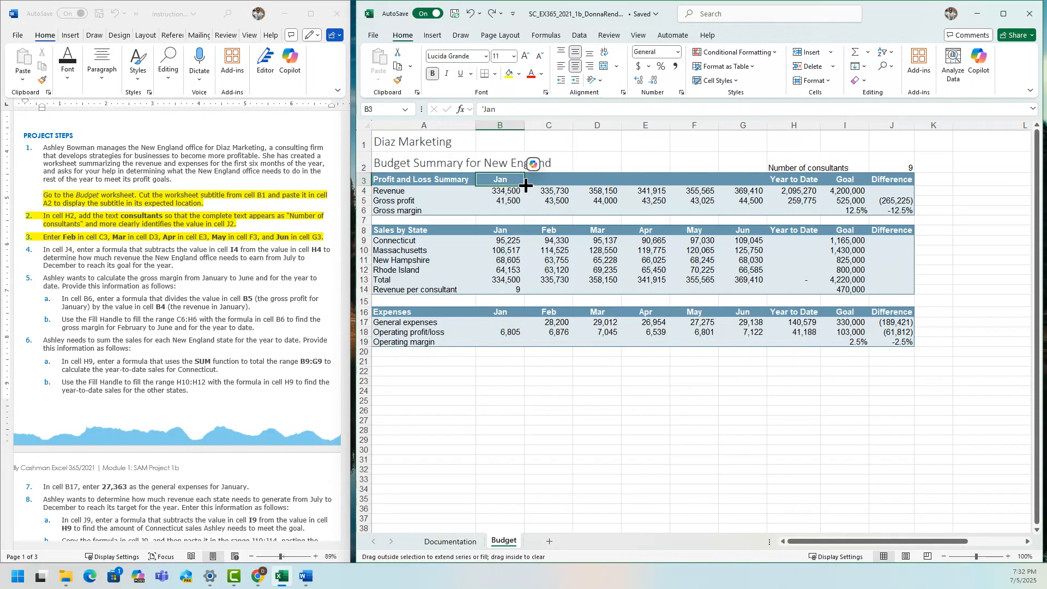
left_click_drag(526, 187, 749, 181)
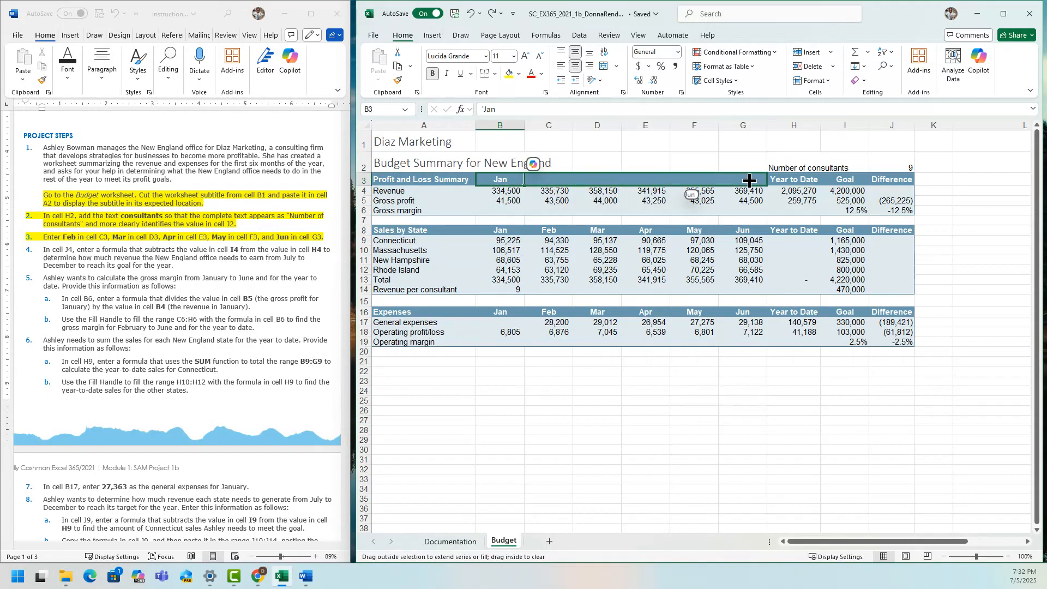
Finish filling the month series across row 3 through Jun in cell G3.
left_click_drag(750, 180, 749, 181)
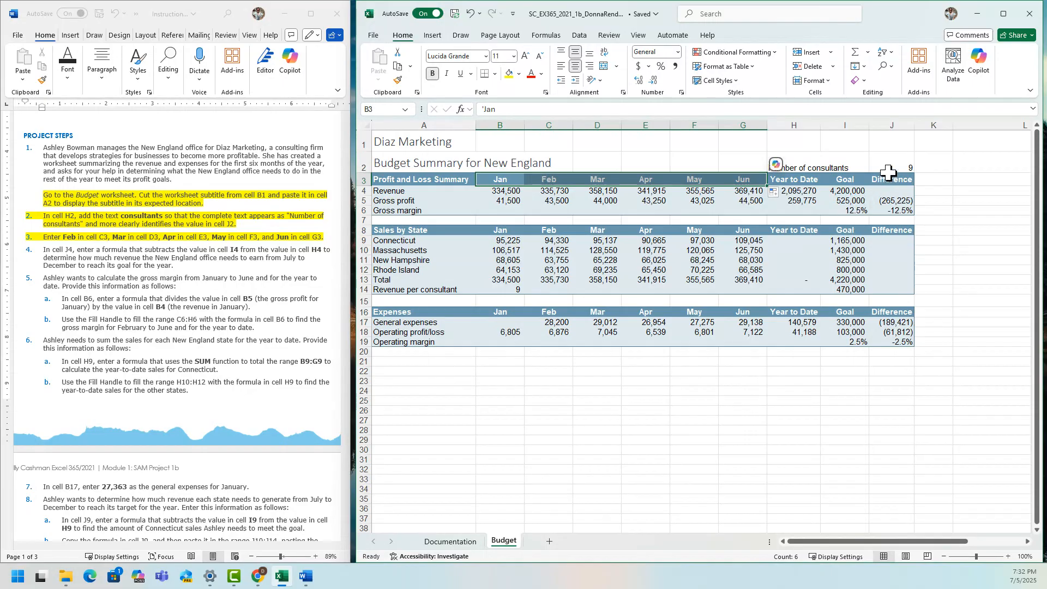
Enter the formula =H4-I4 in cell J4 to calculate the revenue difference between year to date and goal.
left_click(899, 191)
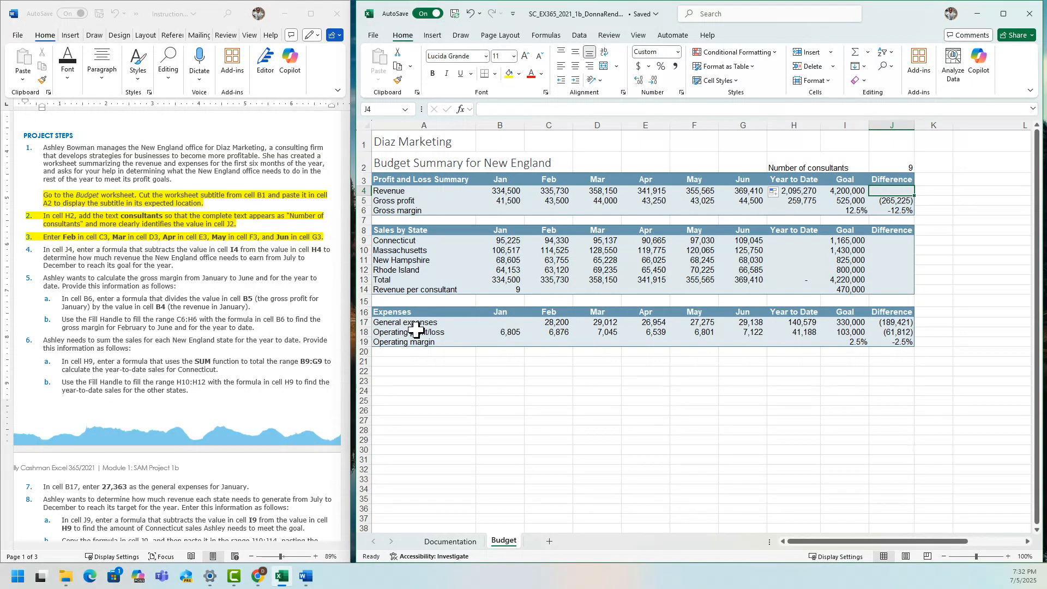
left_click(844, 193)
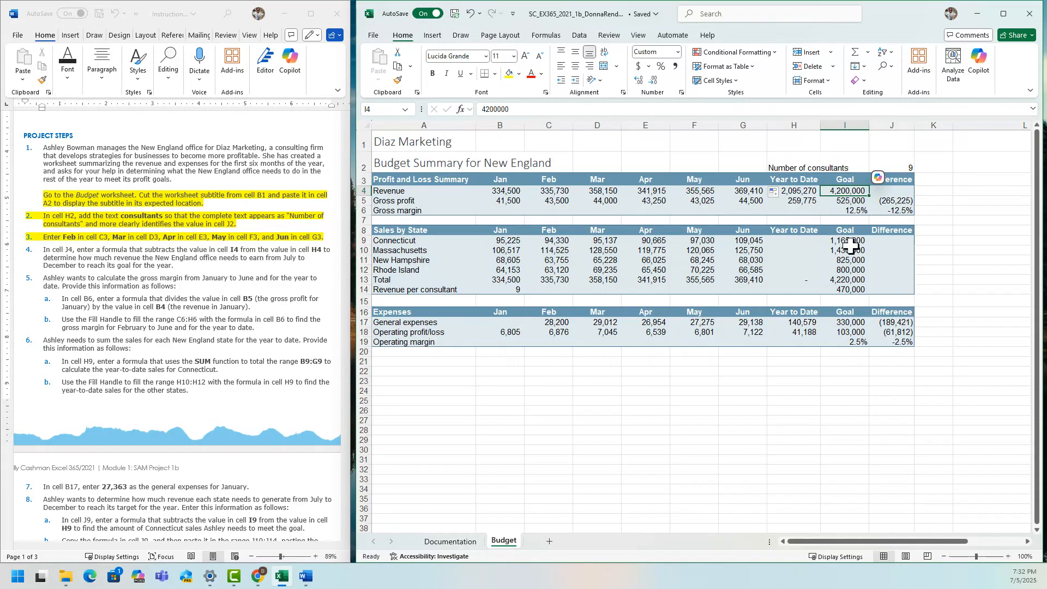
left_click(803, 192)
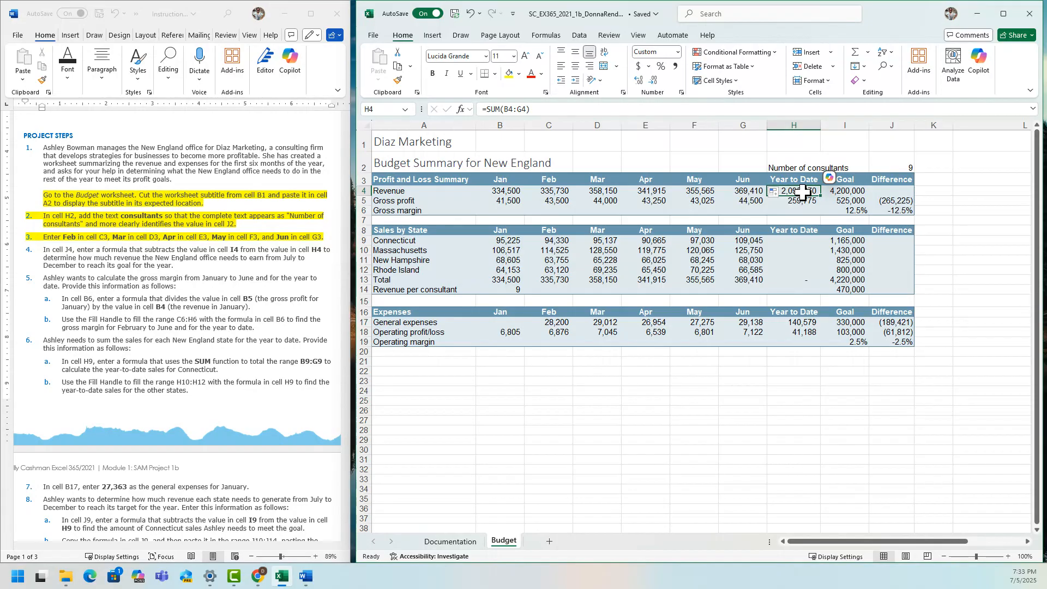
left_click(897, 192)
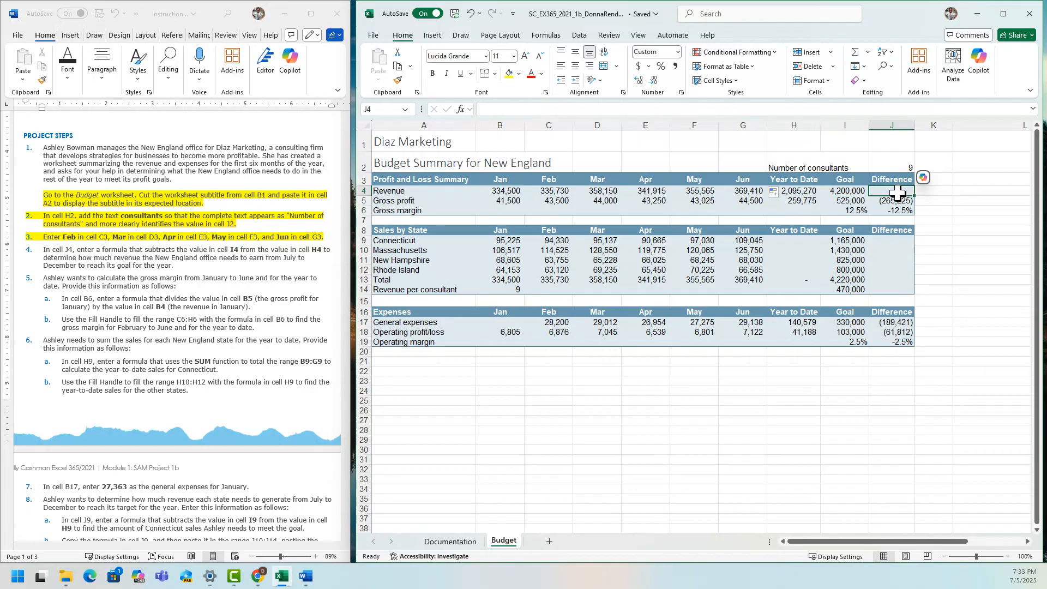
type("=")
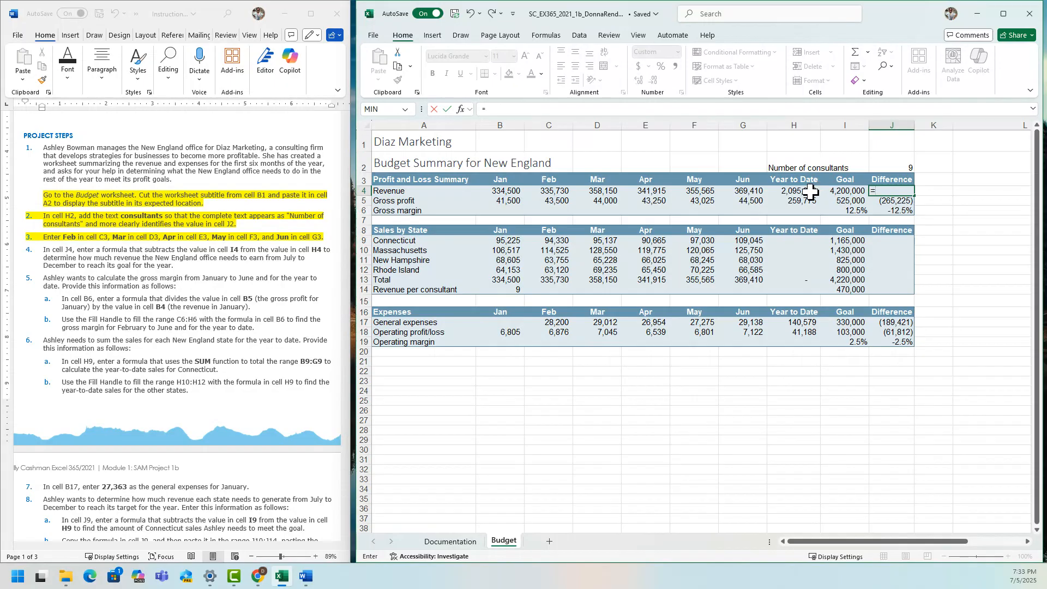
left_click(793, 191)
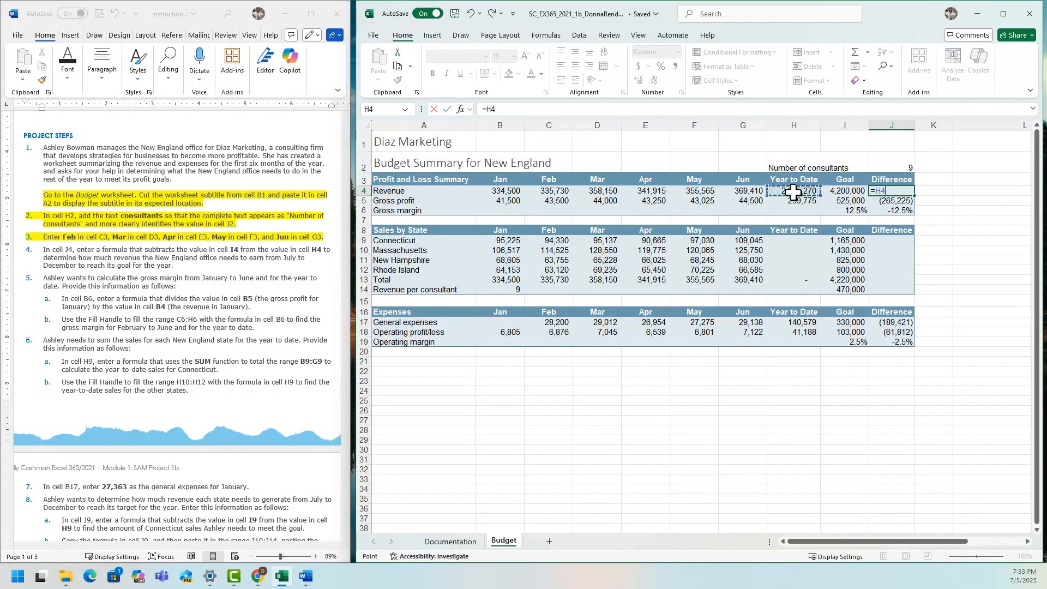
type("-")
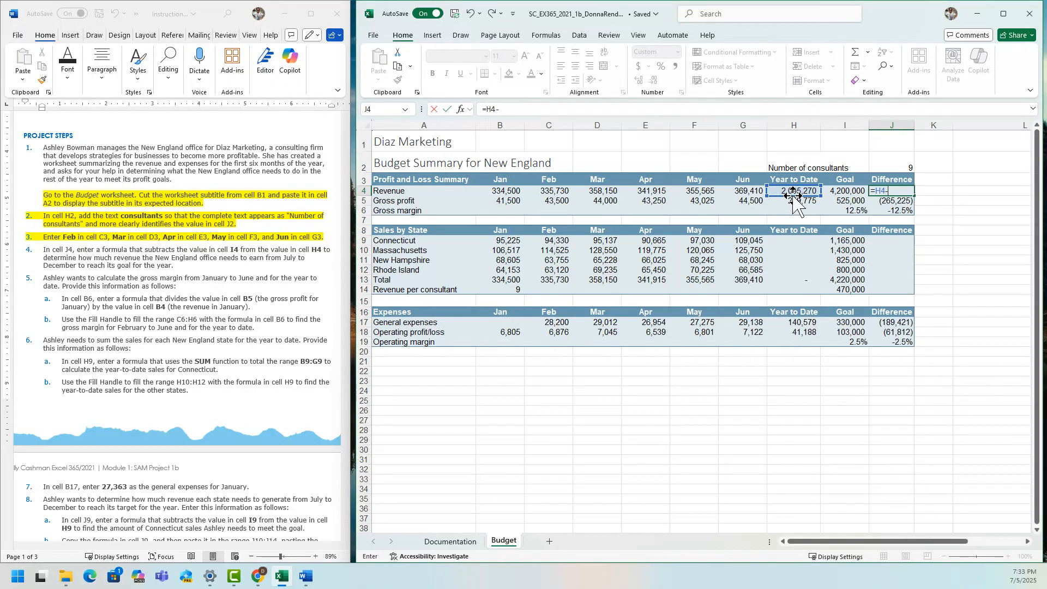
left_click(843, 194)
key("Return")
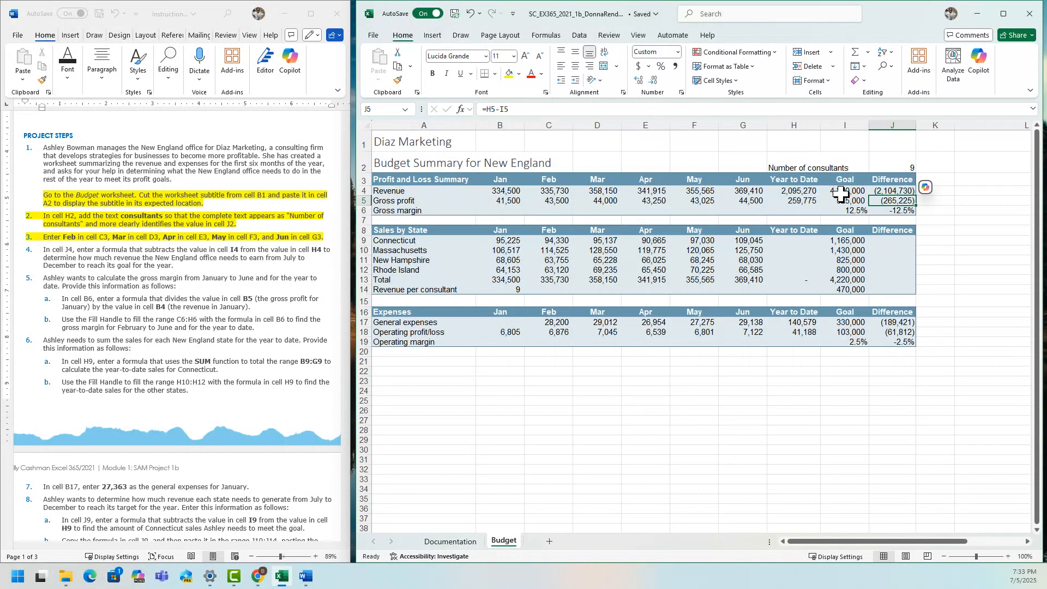
left_click(941, 242)
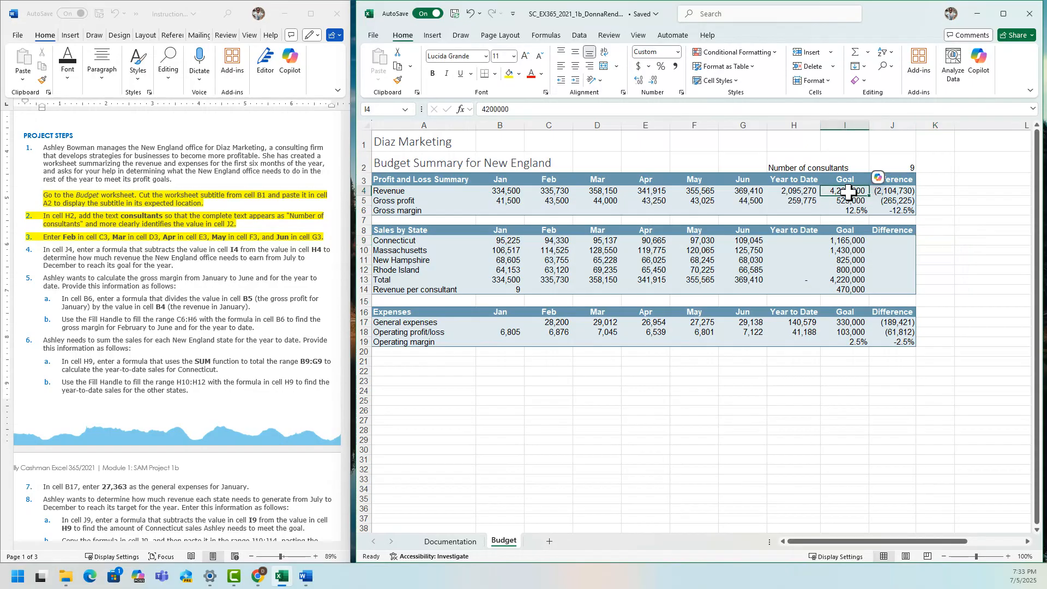
left_click(803, 192)
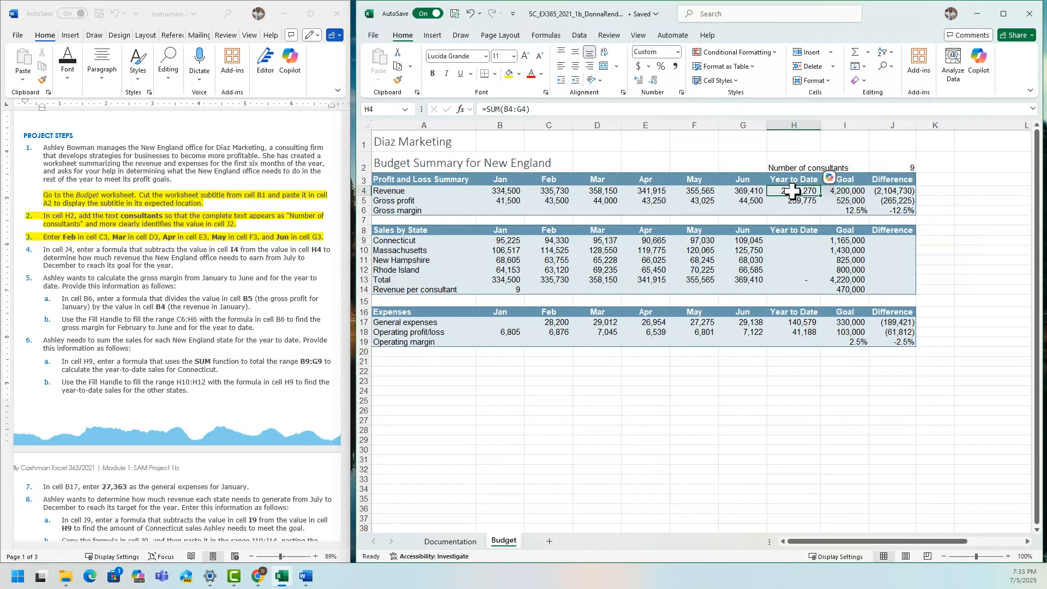
left_click(875, 192)
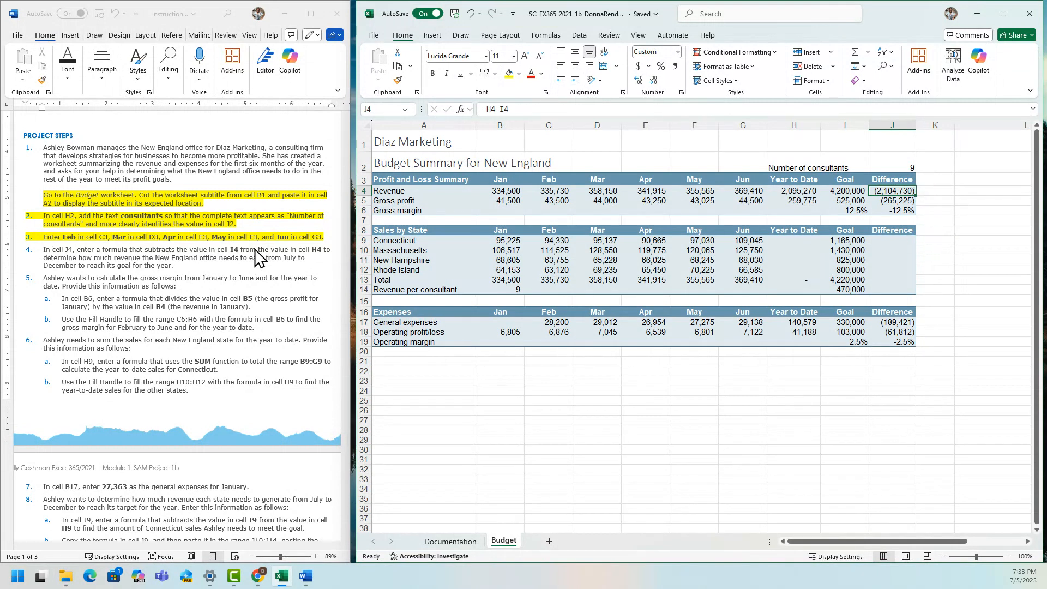
Highlight step 4 about the J4 subtraction formula in yellow in the Word instructions.
left_click(180, 269)
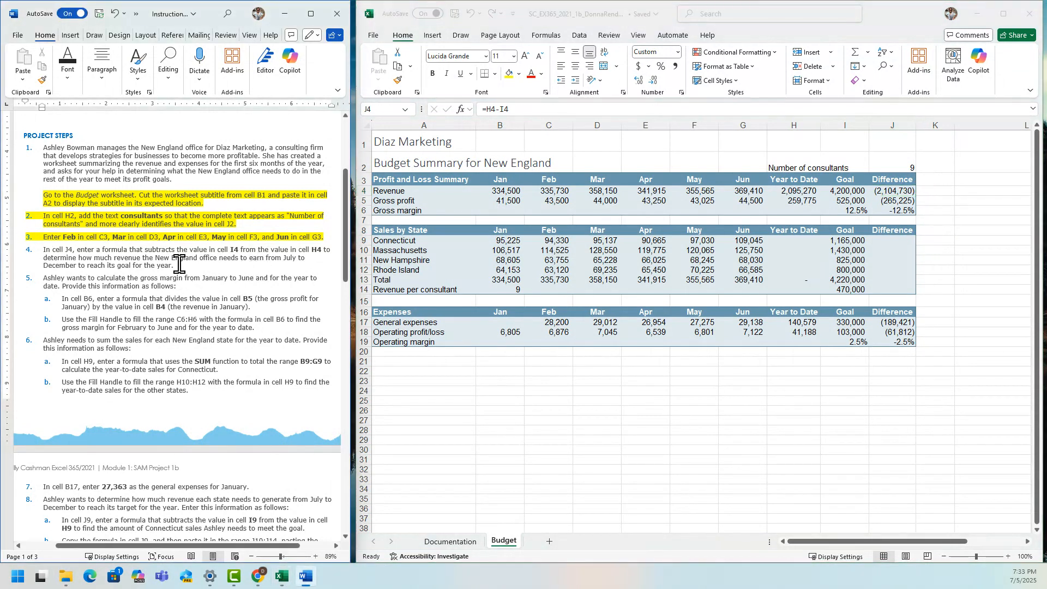
left_click_drag(180, 263, 47, 247)
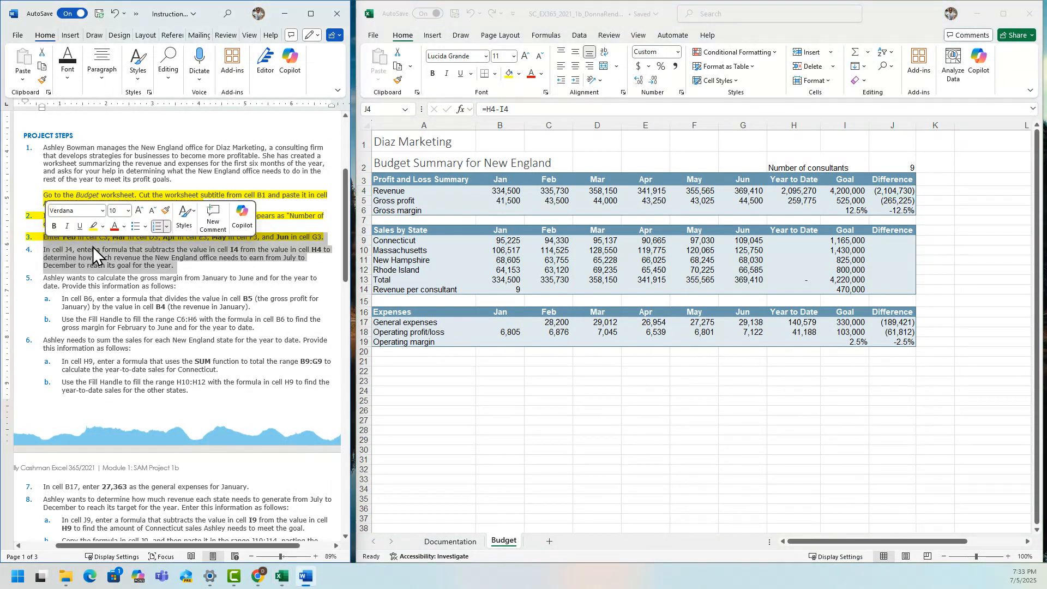
left_click(93, 227)
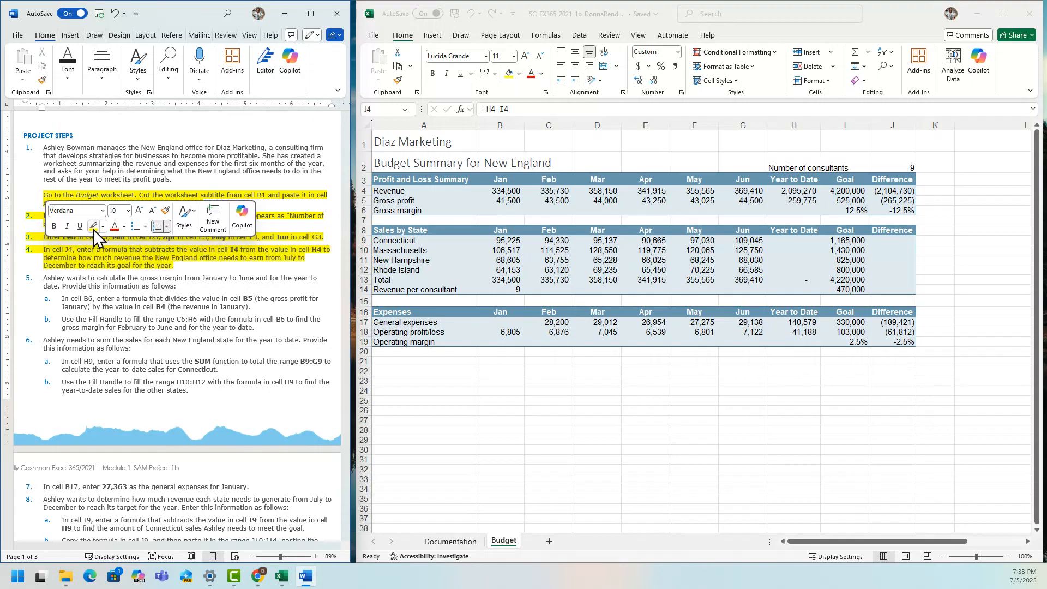
left_click(140, 321)
In the Excel Budget worksheet, enter the formula =B5/B4 in cell B6 to calculate January's gross margin.
left_click_drag(345, 280, 349, 305)
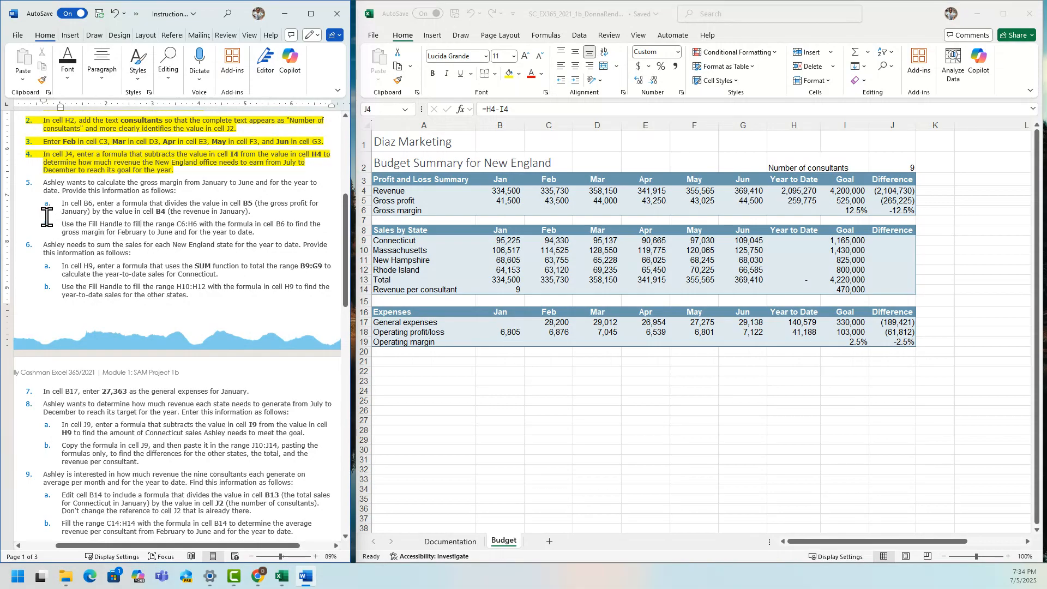
left_click(502, 210)
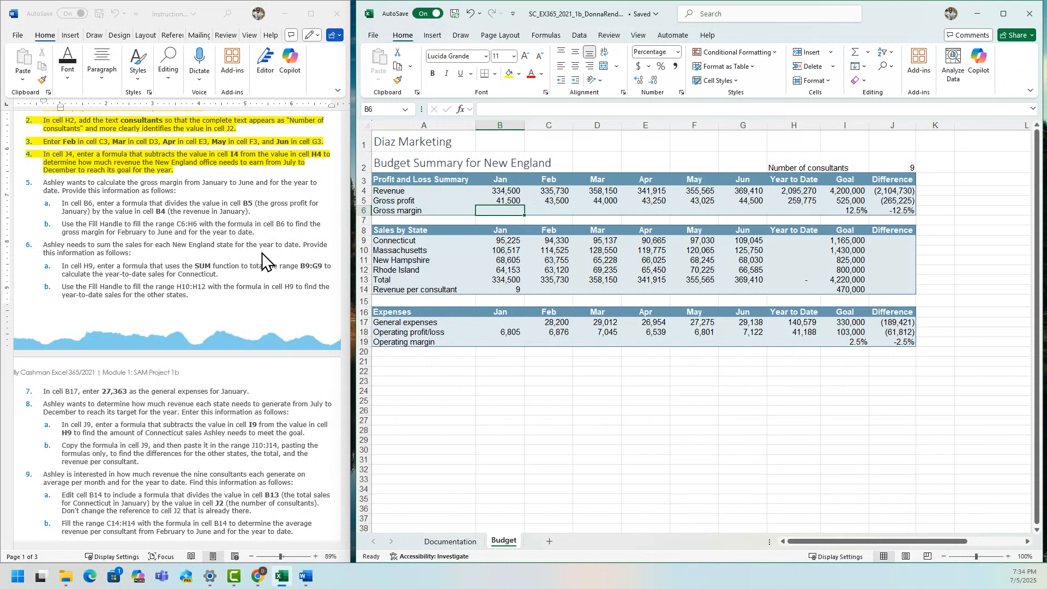
type("=")
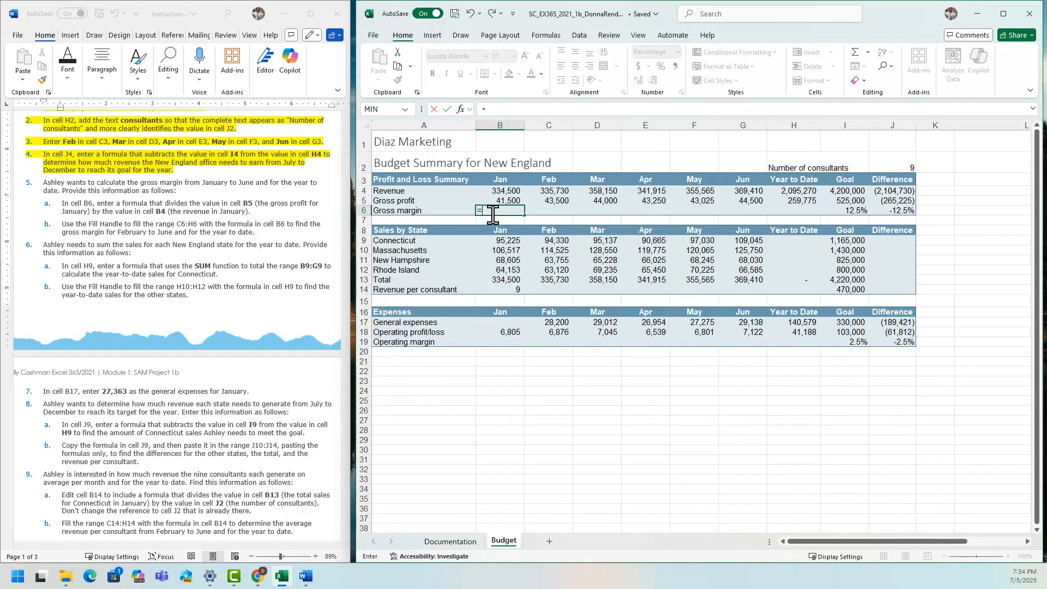
left_click(500, 201)
type("/")
left_click(506, 189)
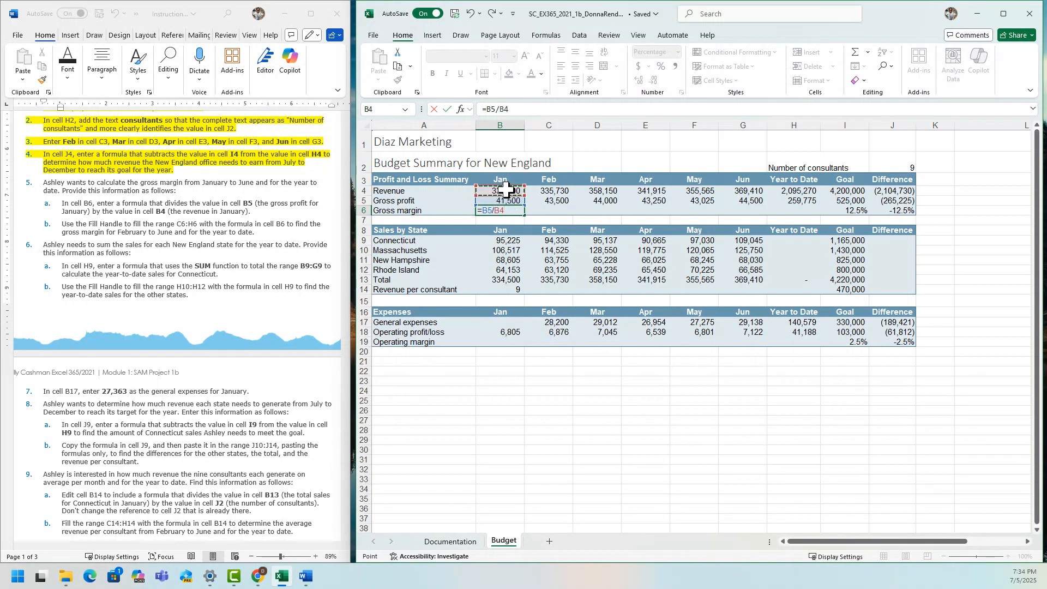
key("Return")
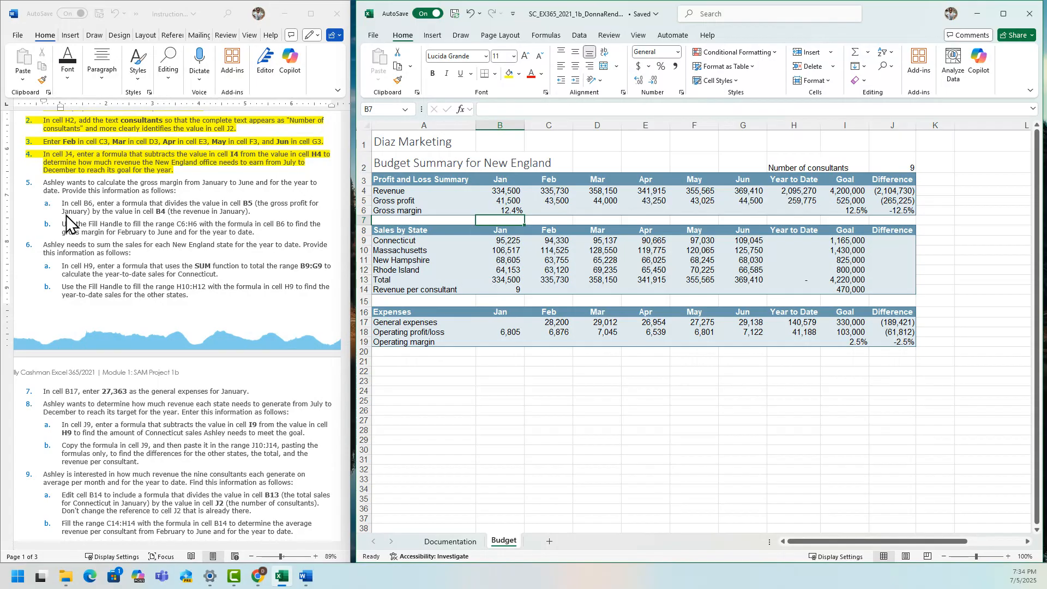
Highlight steps 5a and 5b about the gross margin formula and fill in yellow in the Word instructions.
mouse_move(60, 204)
left_mouse_down()
mouse_move(250, 203)
mouse_move(264, 231)
left_mouse_up()
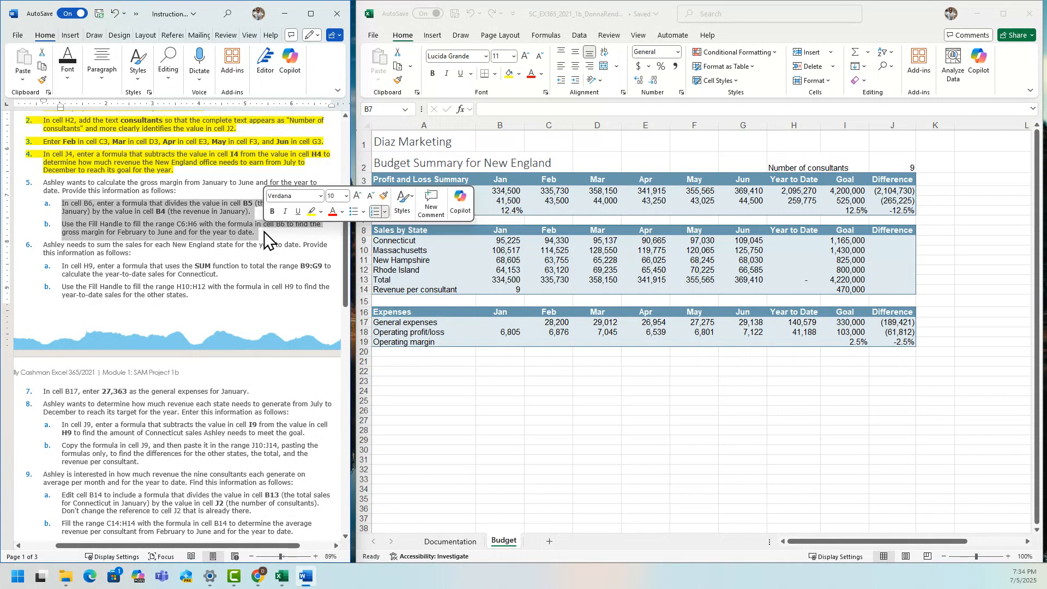
left_click(310, 213)
left_click(183, 295)
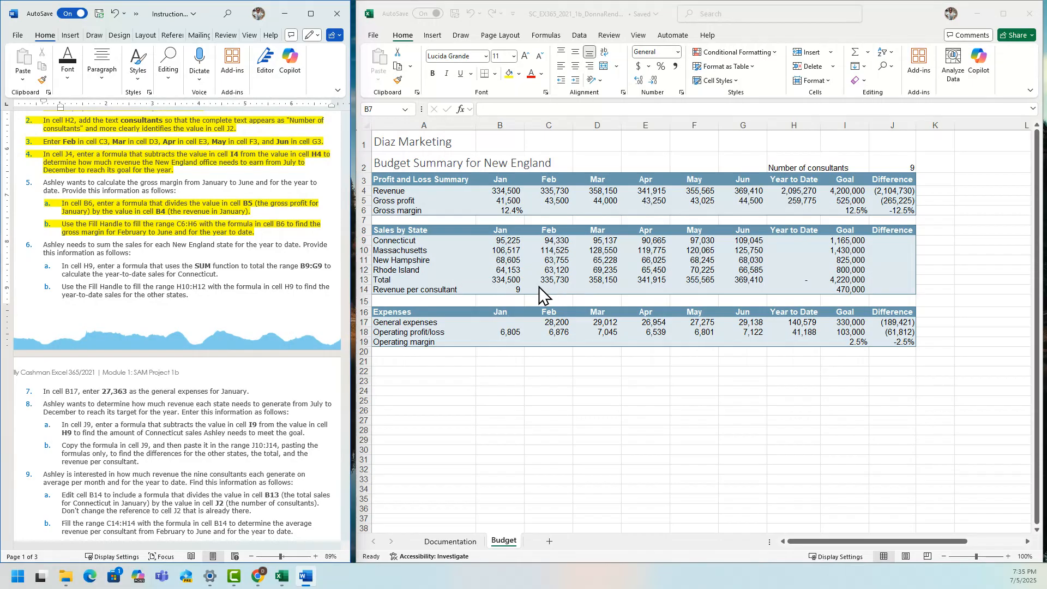
In Excel, fill the gross margin formula from cell B6 across the range C6:H6 using the Fill Handle.
left_click(512, 221)
left_click(510, 211)
left_click_drag(523, 215, 756, 213)
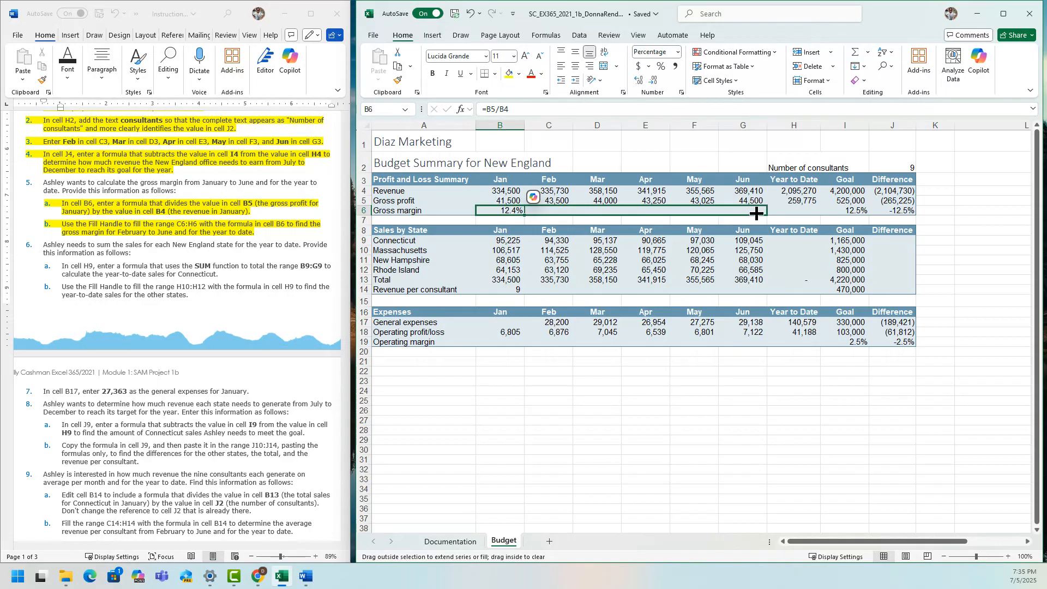
left_click_drag(756, 214, 803, 217)
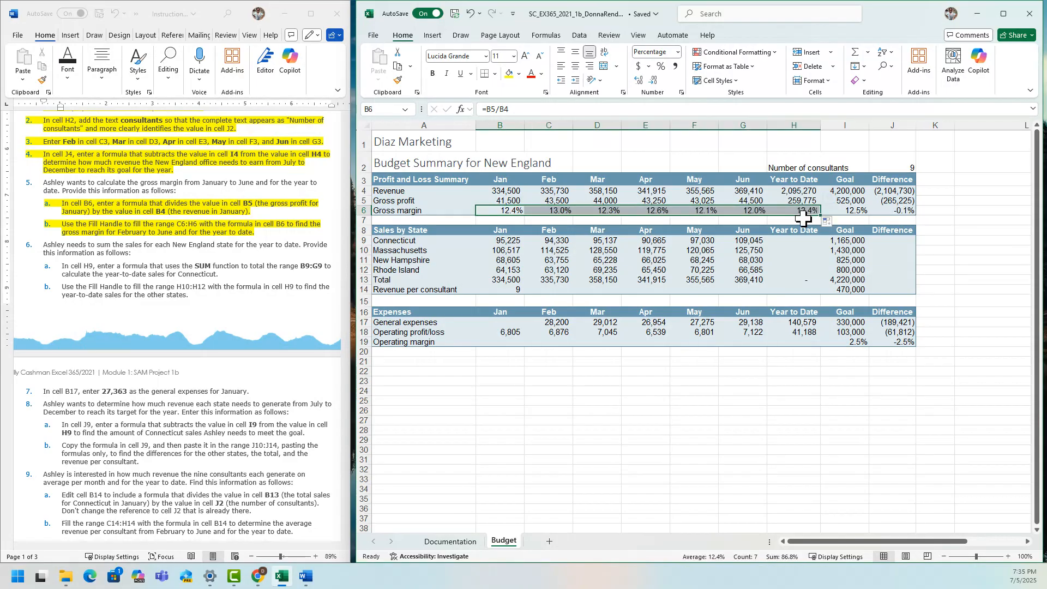
left_click(758, 439)
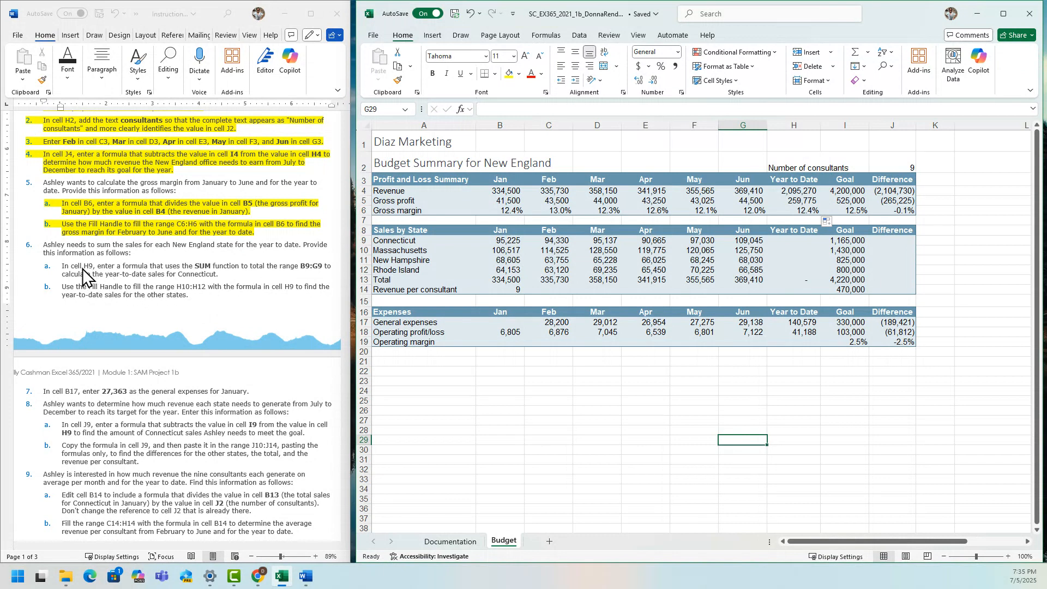
Total Connecticut's year-to-date sales in cell H9 using AutoSum with the formula =SUM(B9:G9).
left_click(63, 272)
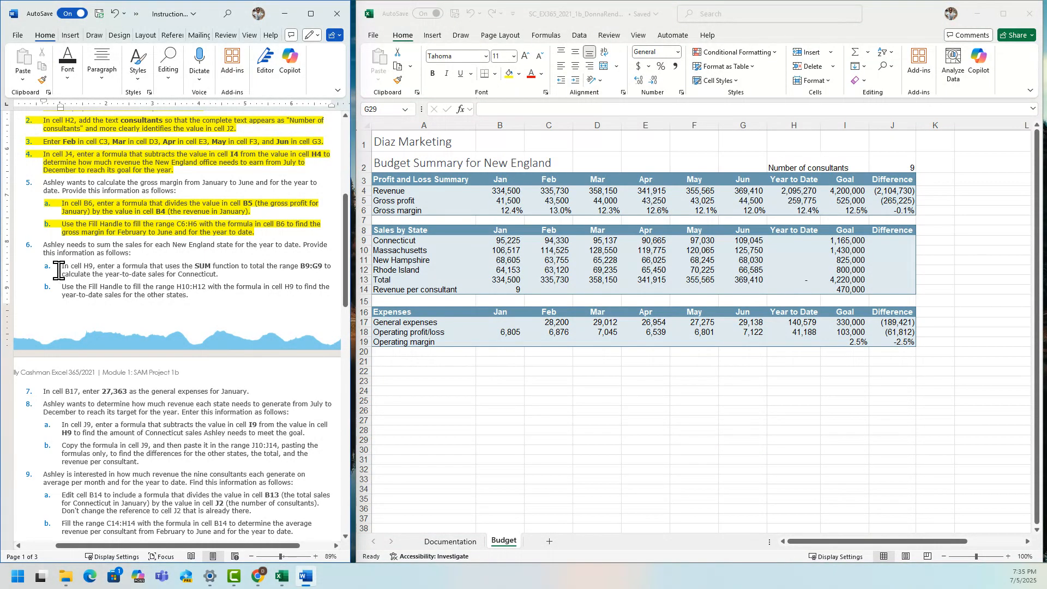
left_click_drag(397, 241, 398, 268)
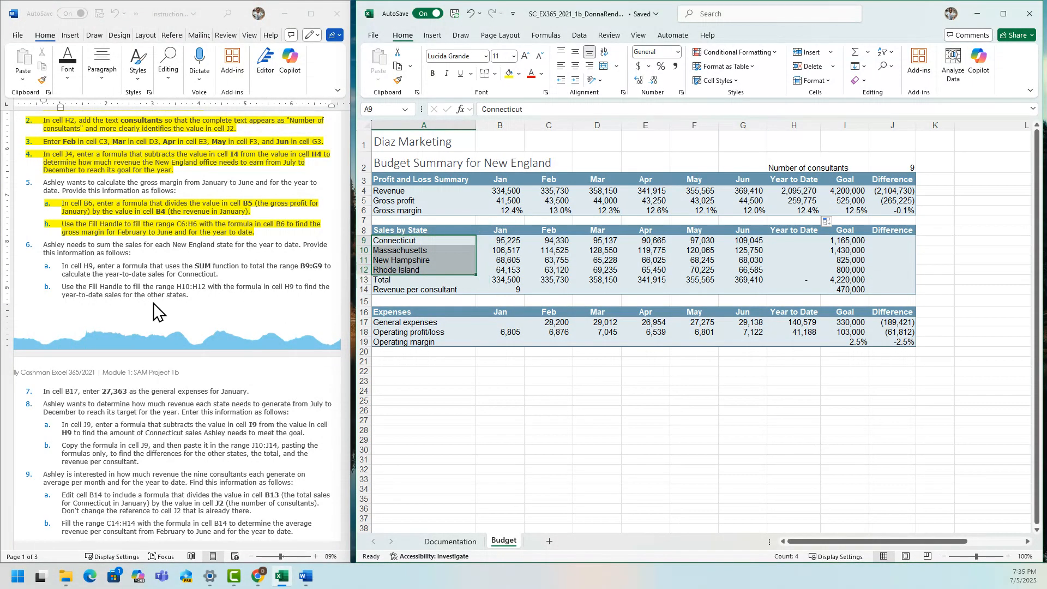
left_click(184, 295)
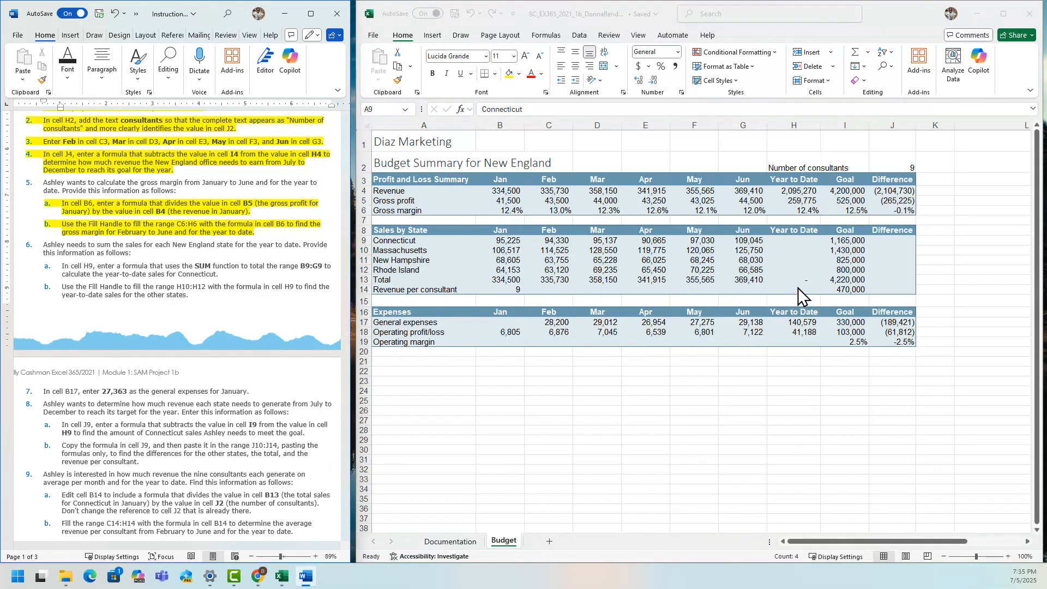
key("alt+Tab")
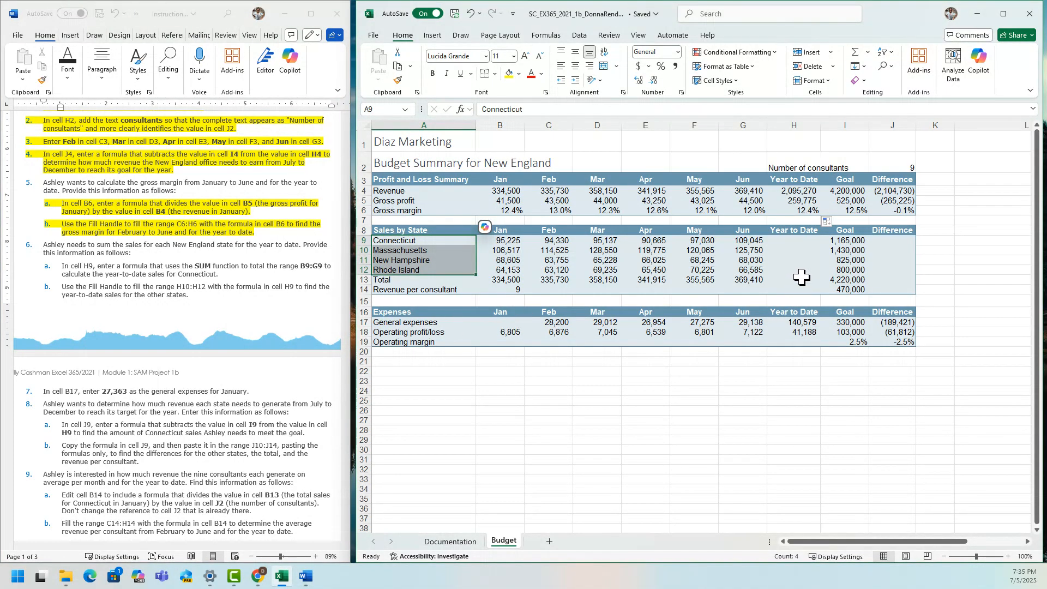
left_click(795, 241)
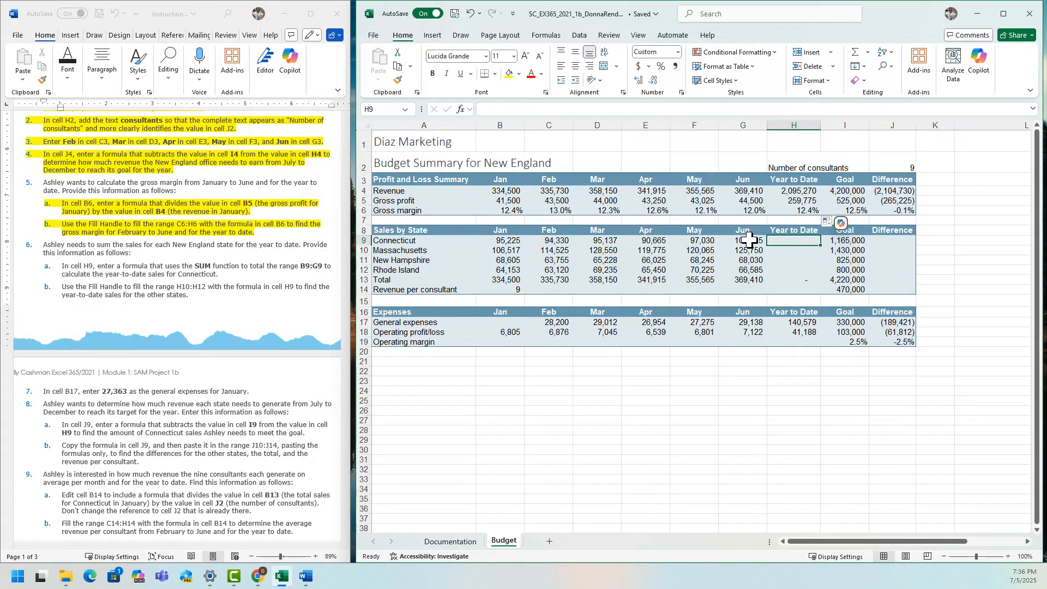
left_click(856, 53)
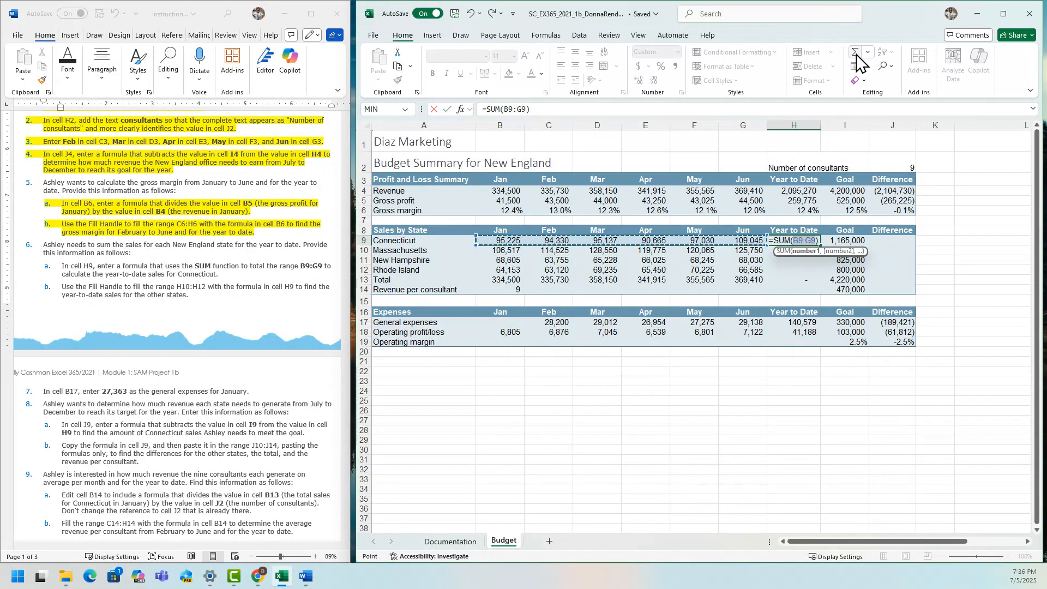
left_click(857, 53)
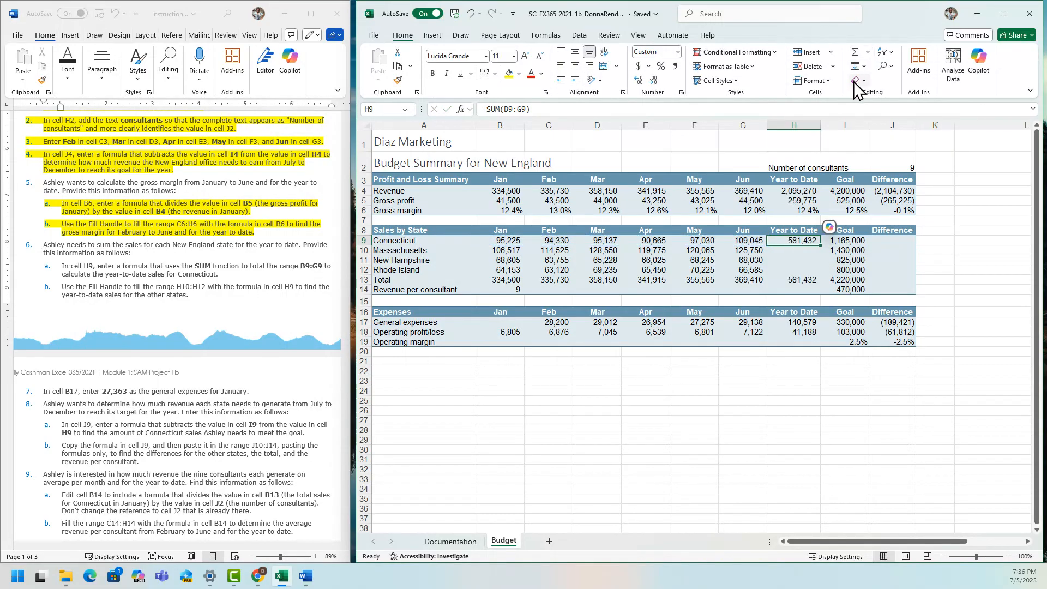
Fill the SUM formula from cell H9 down the range H10:H12 for the other states using the Fill Handle.
left_click(120, 288)
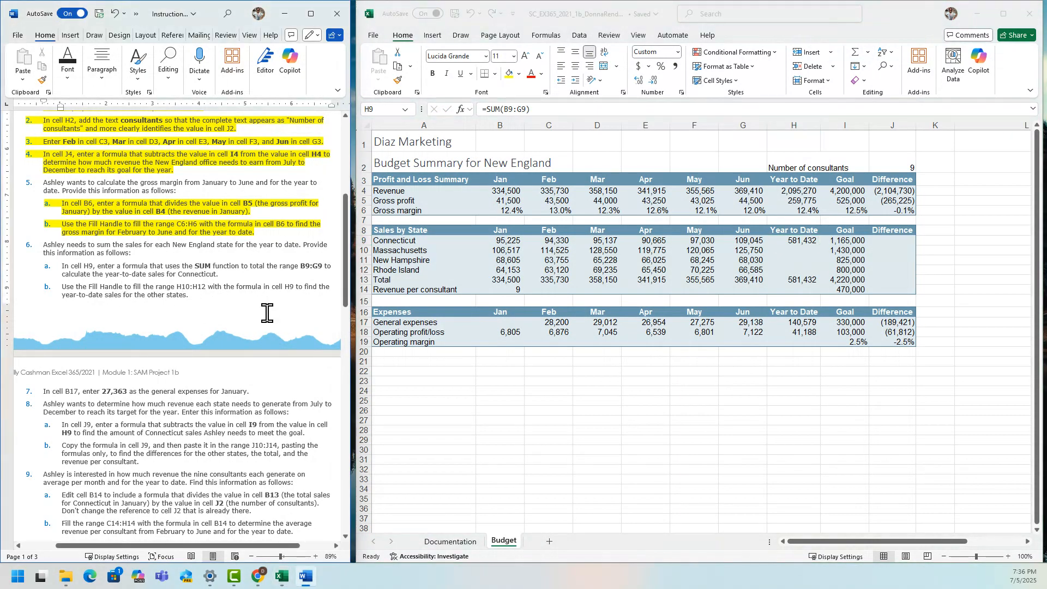
left_click(809, 242)
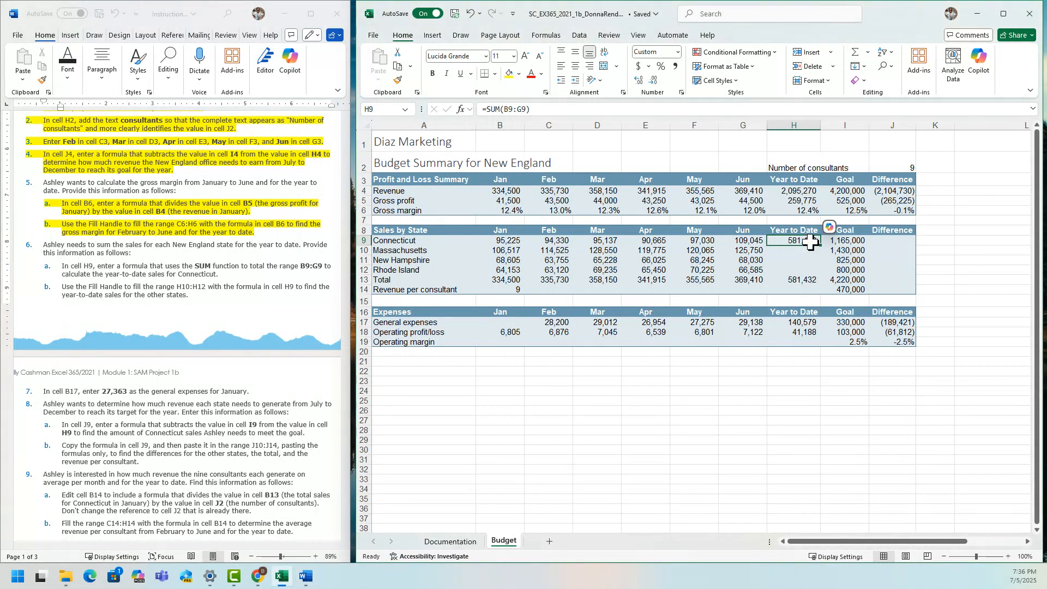
left_click_drag(822, 248, 821, 274)
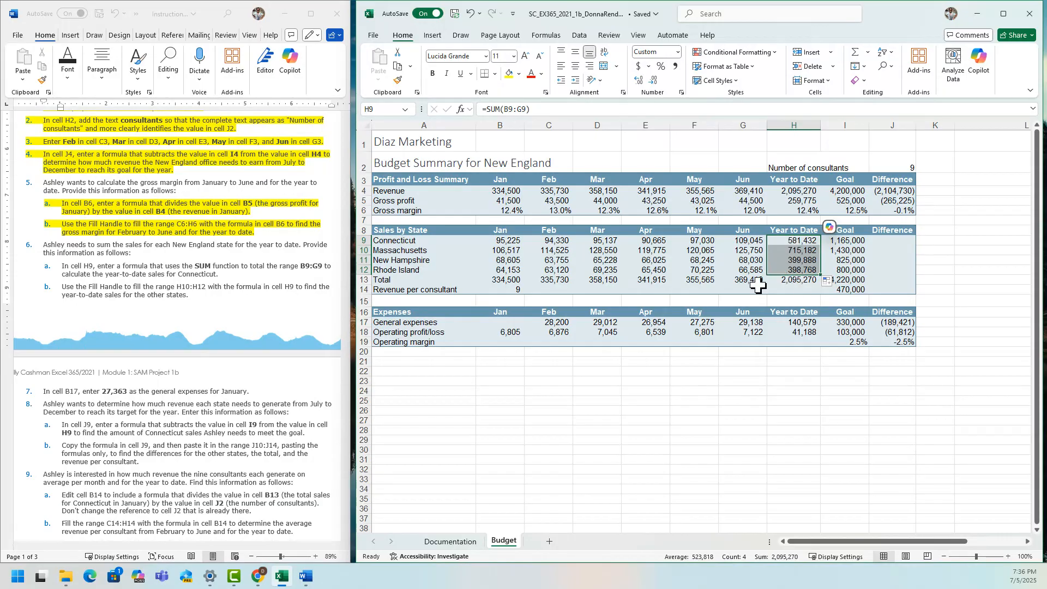
In the Word instructions, highlight steps 6a and 6b about the year-to-date SUM formula and fill in yellow.
left_click(275, 309)
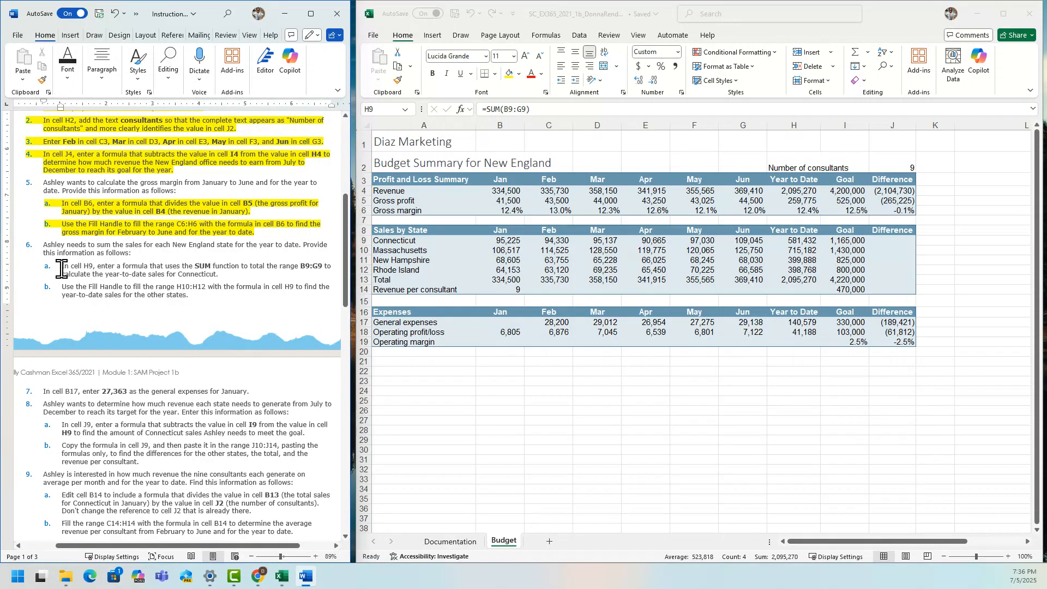
left_click_drag(62, 269, 204, 312)
left_click(252, 293)
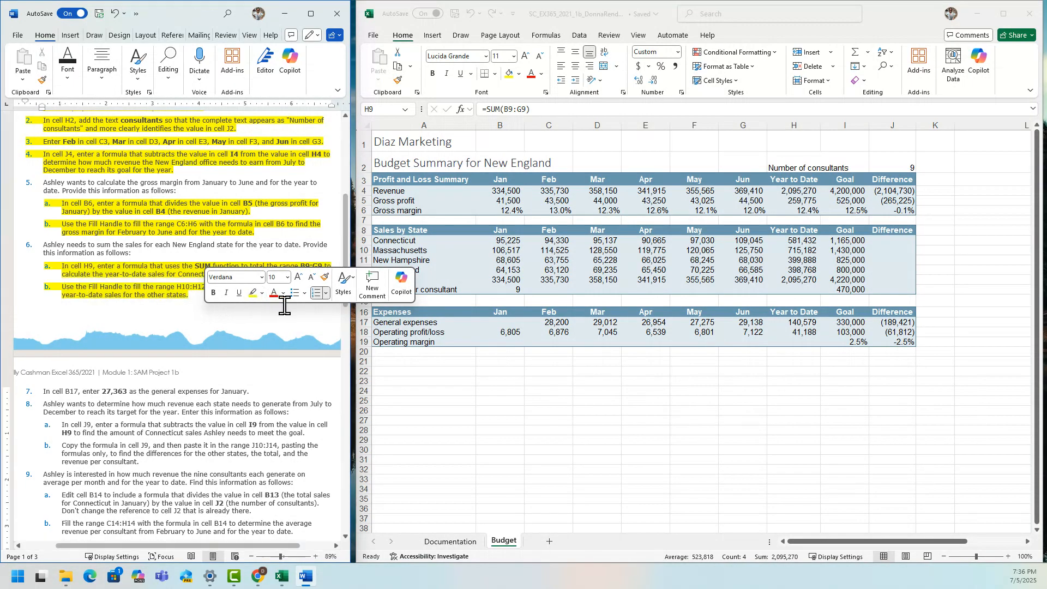
In Excel, enter 27363 in cell B17 as the general expenses for January.
left_click_drag(345, 258, 348, 307)
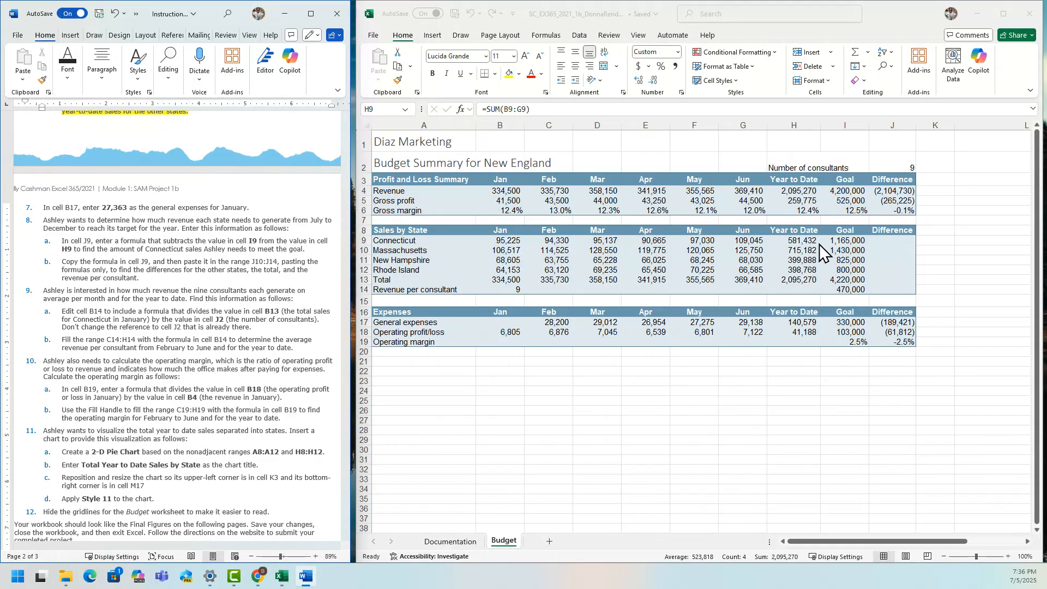
left_click(392, 97)
left_click(390, 109)
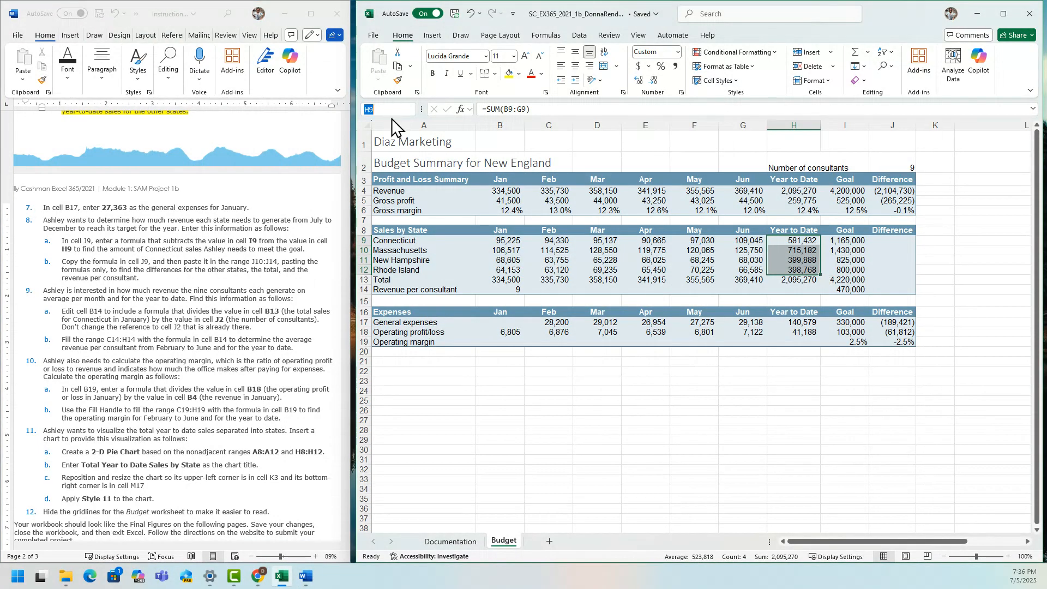
type("b147")
key("Return")
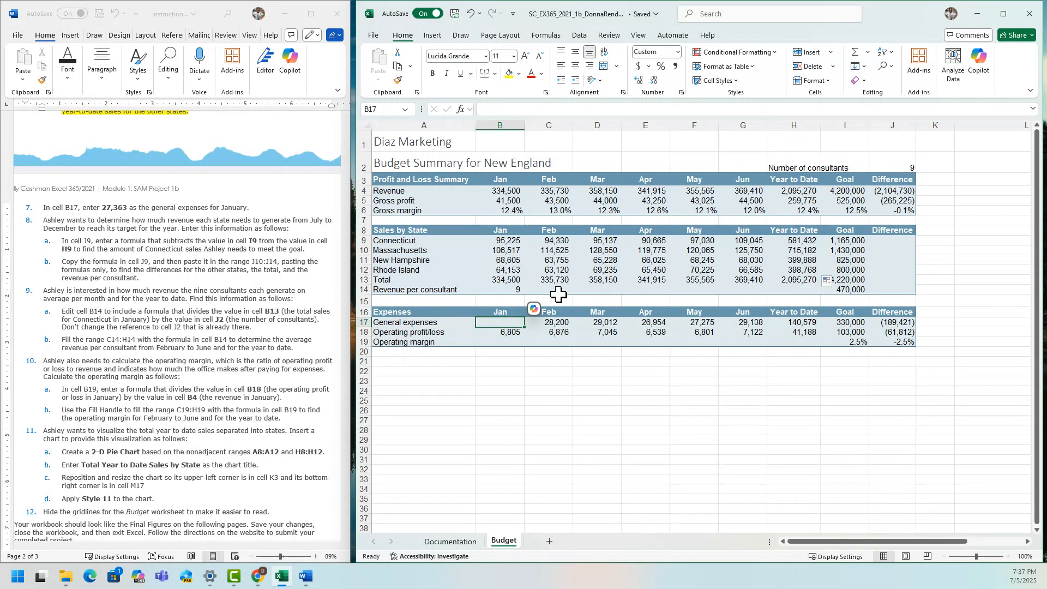
type("27363")
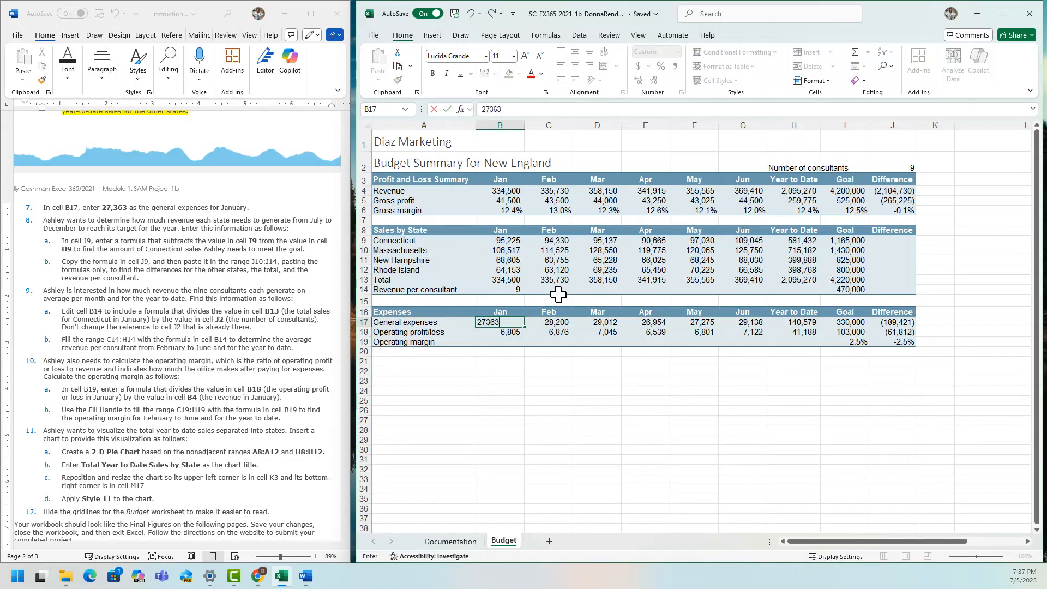
key("Return")
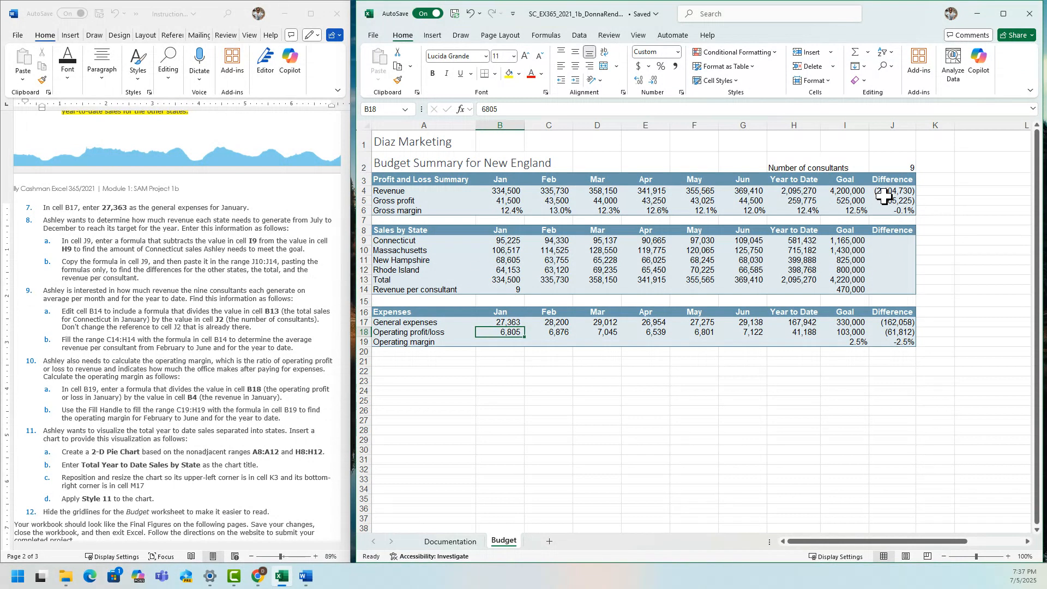
Enter the formula =H9-I9 in cell J9 to calculate Connecticut's difference between year-to-date sales and goal.
left_click(364, 240)
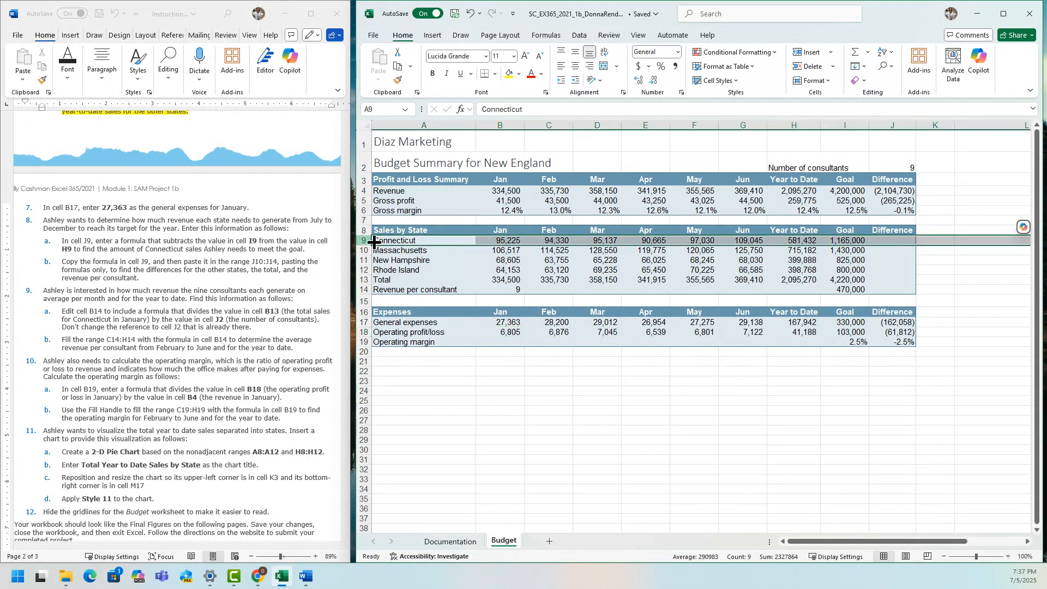
left_click(889, 242)
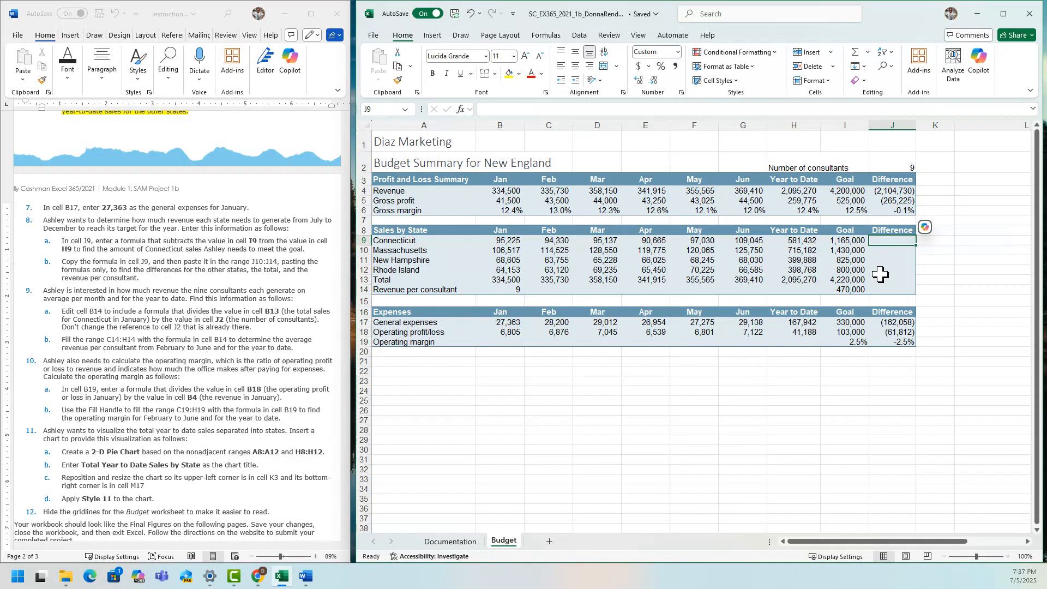
type("=")
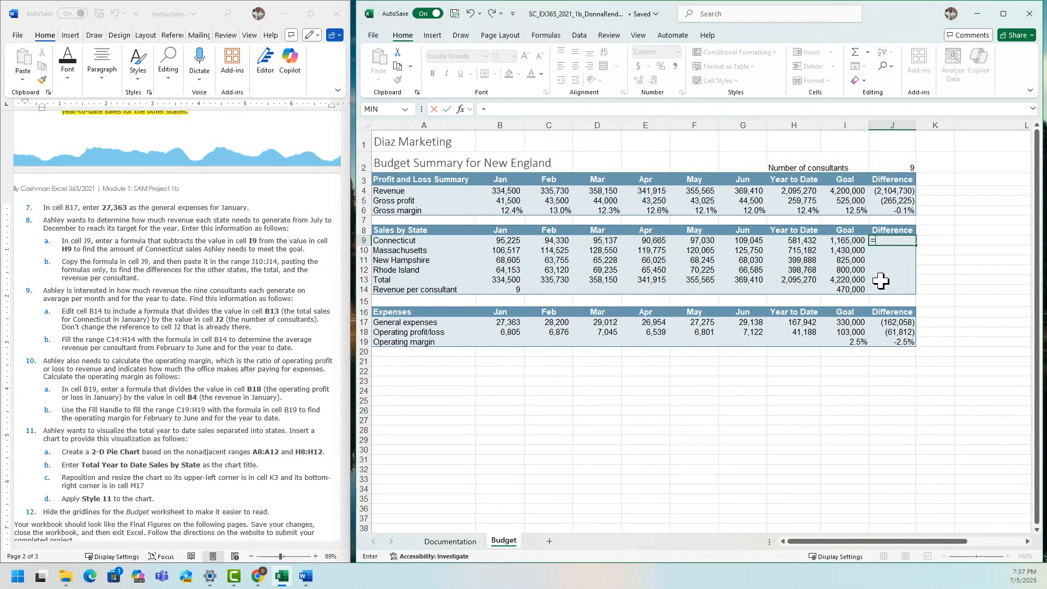
left_click(800, 239)
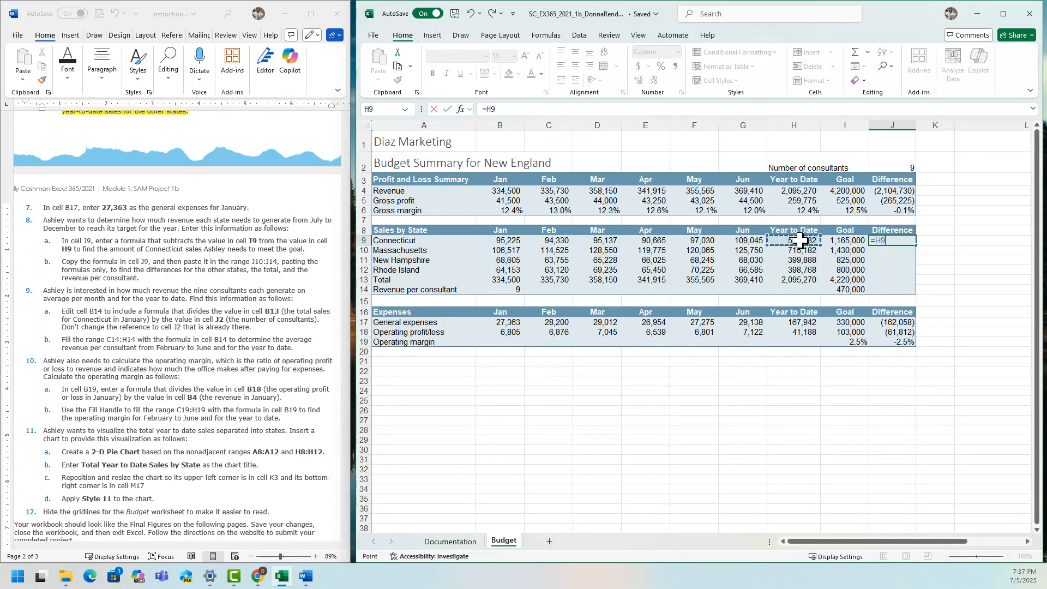
type("-")
left_click(845, 243)
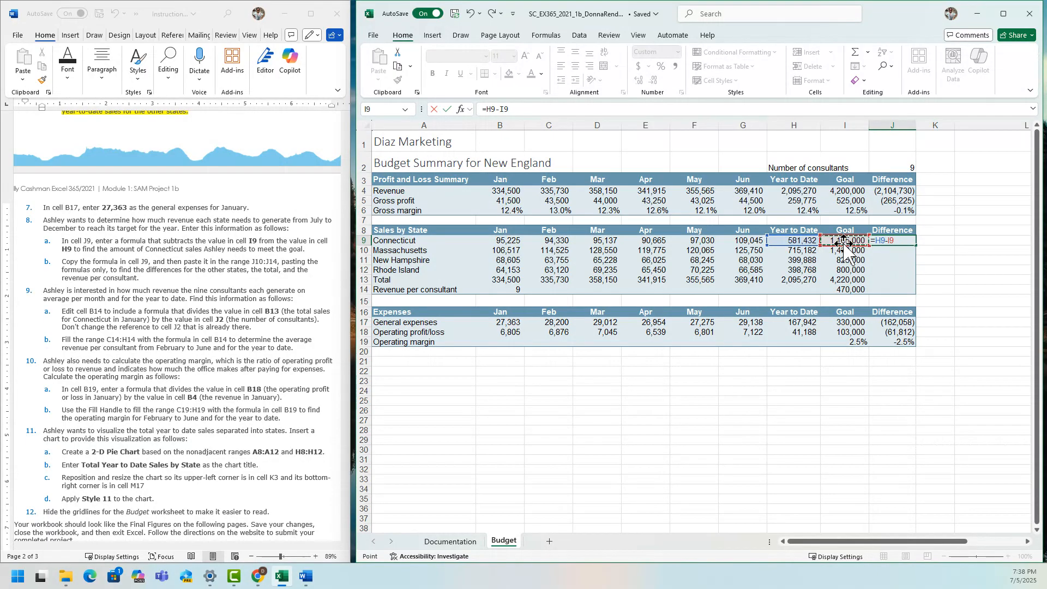
key("Return")
Copy the difference formula from cell J9 and paste it into the range J10:J12 for the other states.
left_click(897, 241)
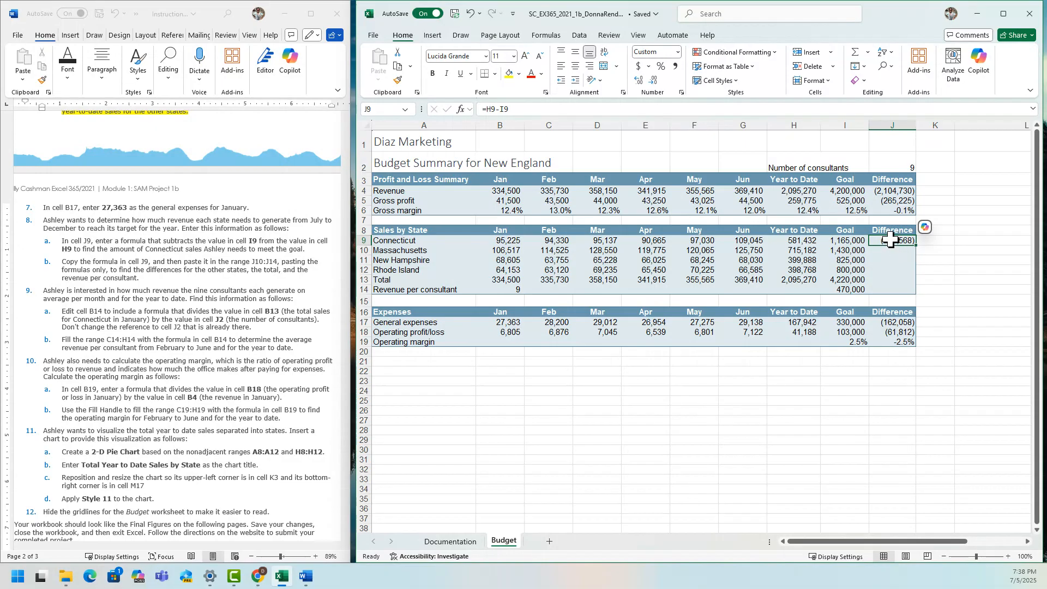
left_click(399, 67)
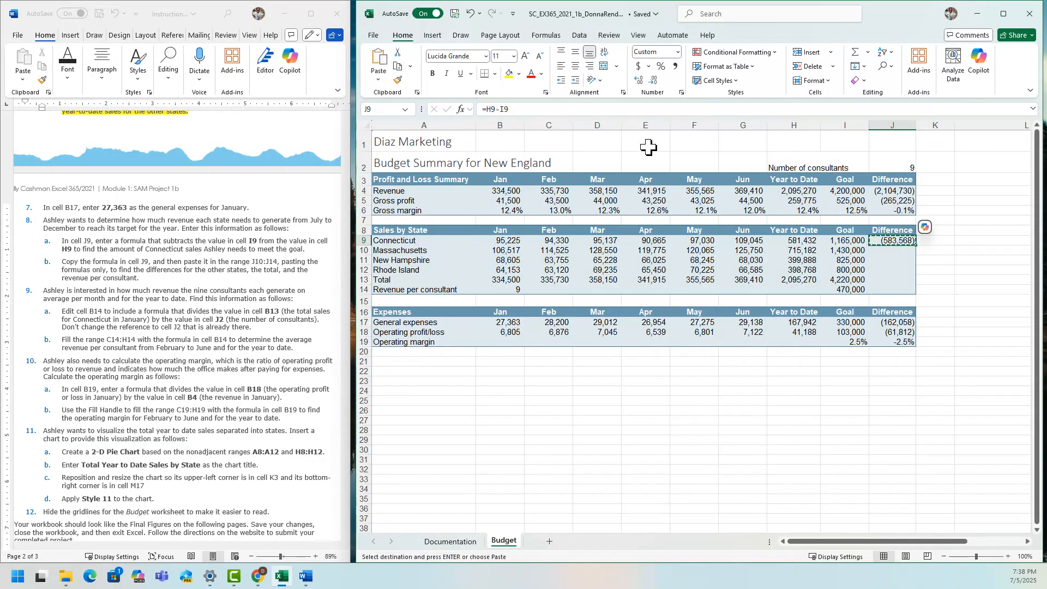
left_click(880, 251)
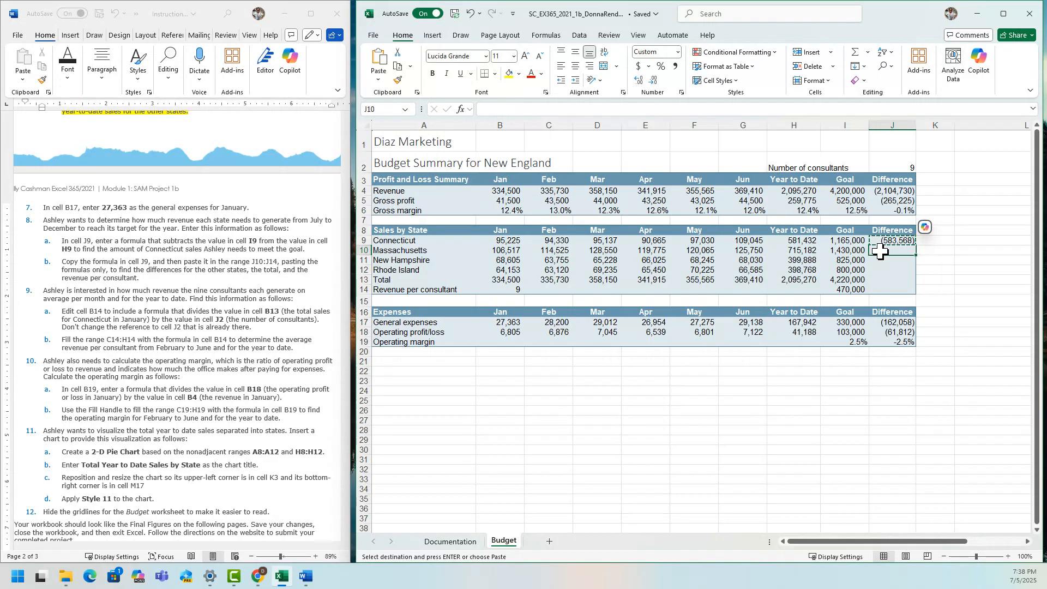
left_click_drag(880, 251, 883, 268)
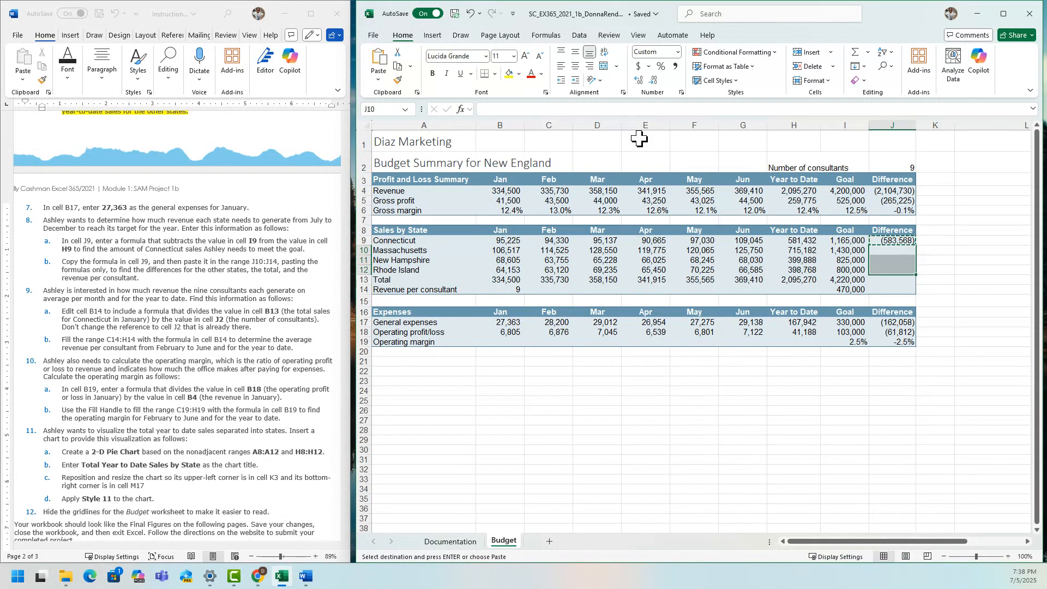
left_click(384, 68)
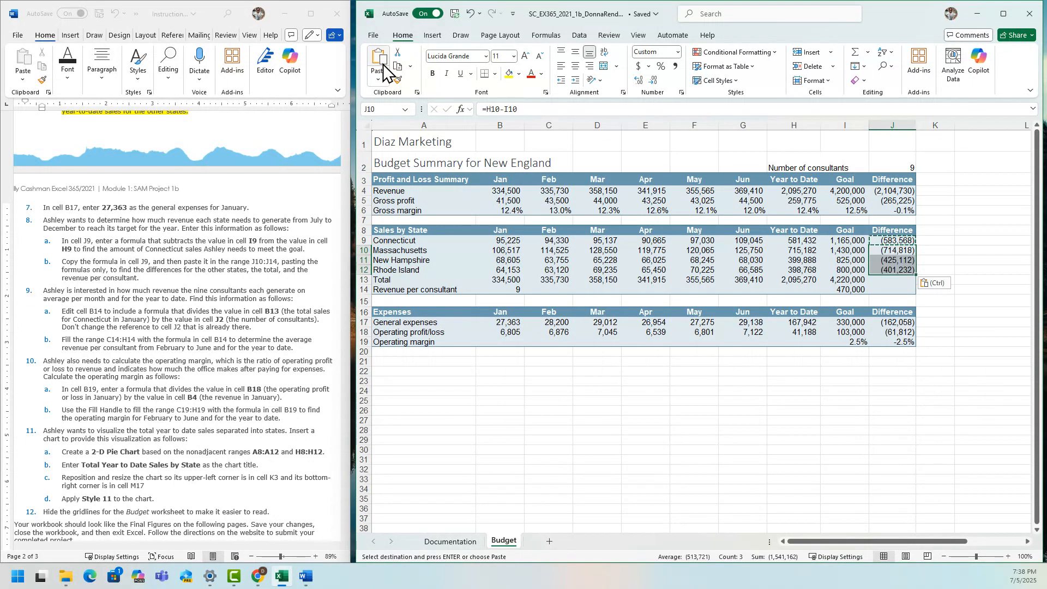
Reselect the range J10:J12 and paste the copied J9 formula over it again.
left_click(899, 240)
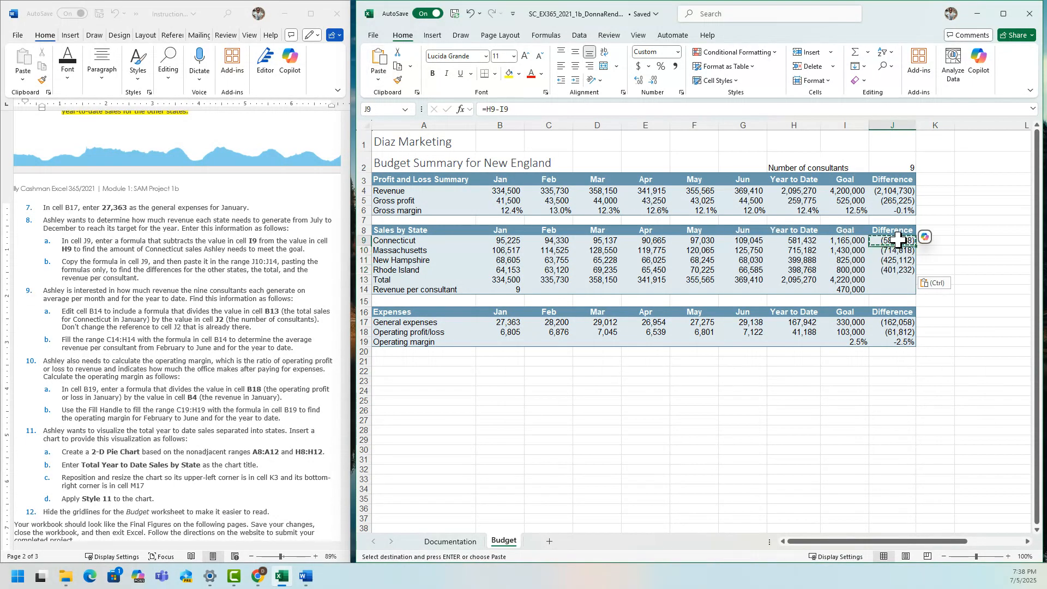
right_click(899, 245)
key("Escape")
left_click_drag(898, 249, 899, 272)
right_click(899, 273)
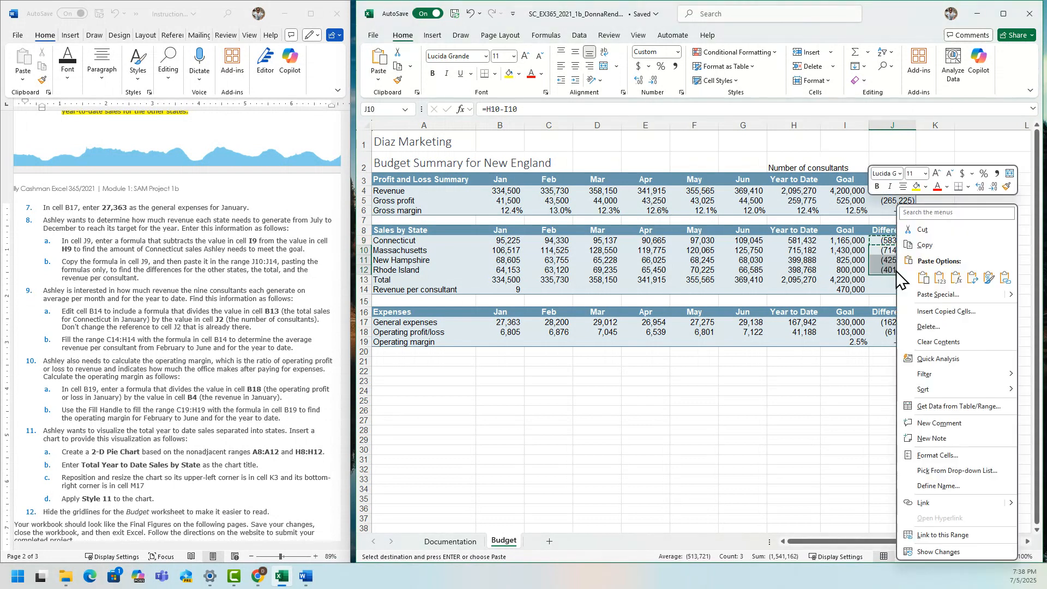
left_click(923, 278)
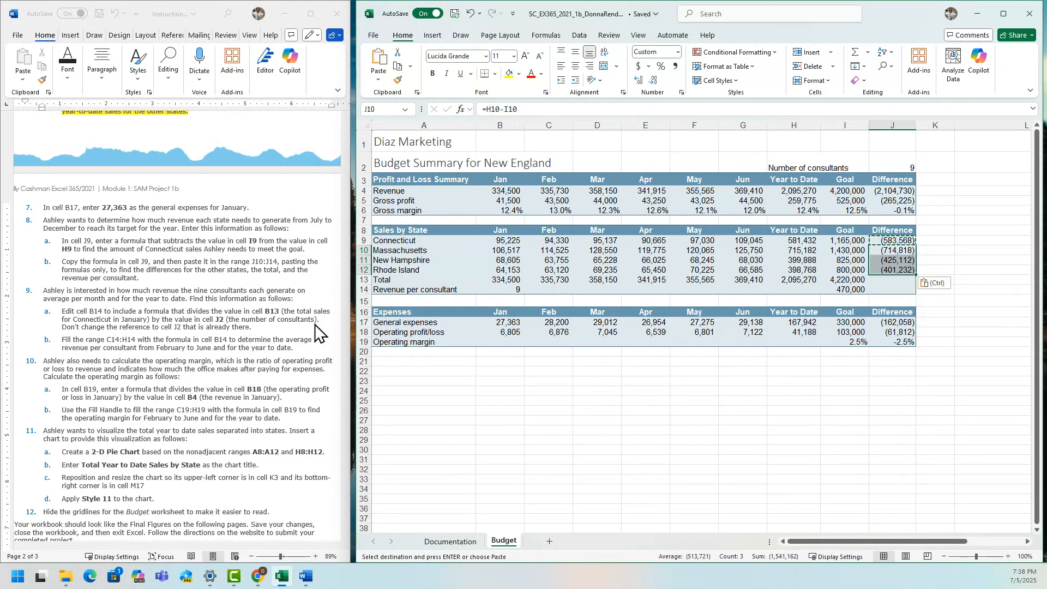
In the Word instructions, highlight steps 8a and 8b about the sales difference formula and its copies in yellow.
left_click(133, 274)
left_click_drag(155, 276, 54, 244)
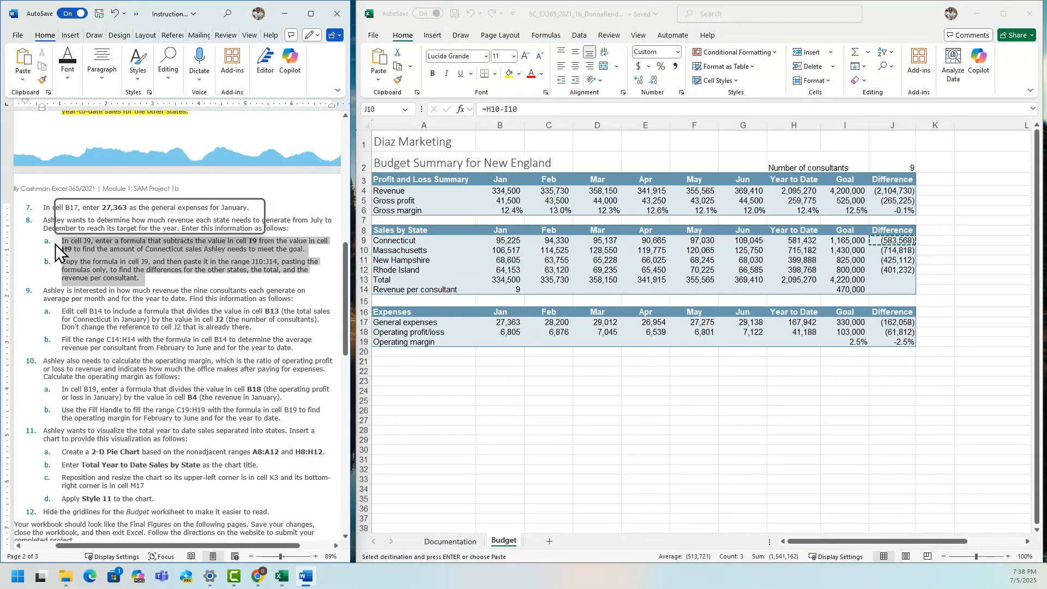
left_click(102, 227)
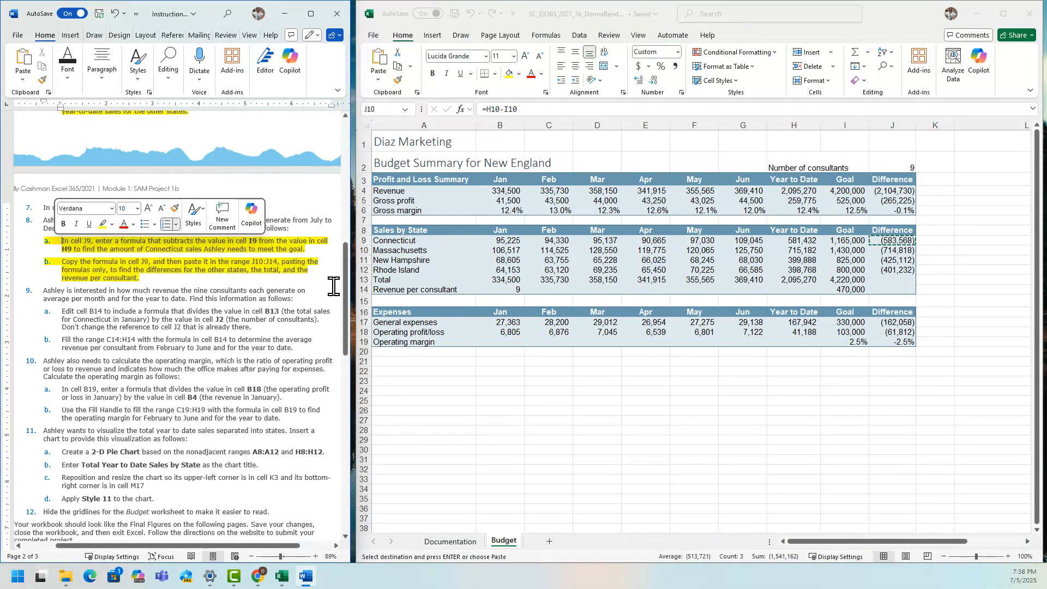
left_click_drag(345, 288, 352, 323)
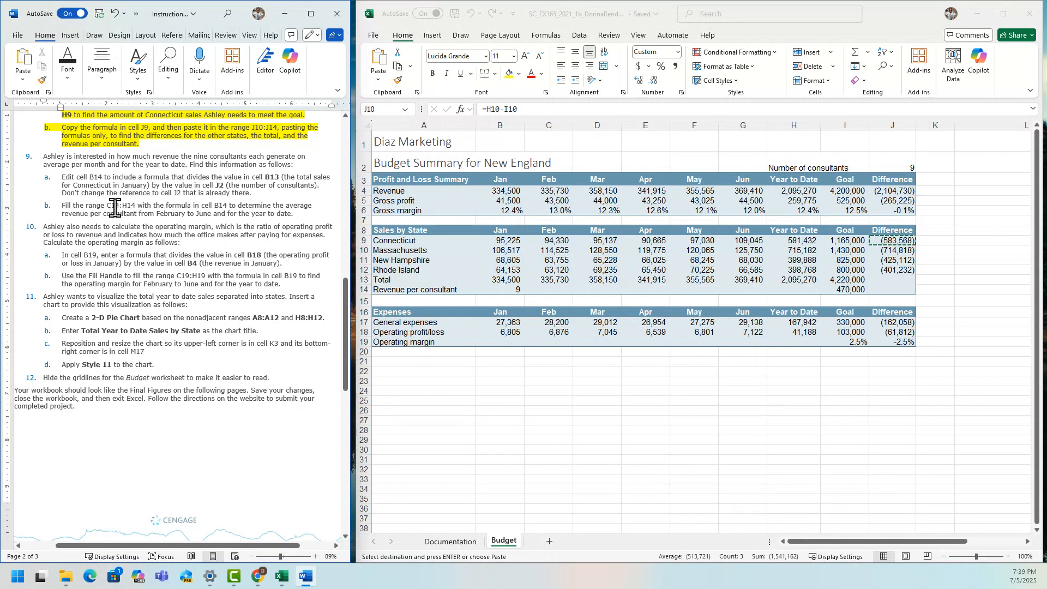
left_click(384, 110)
type("b14")
key("Return")
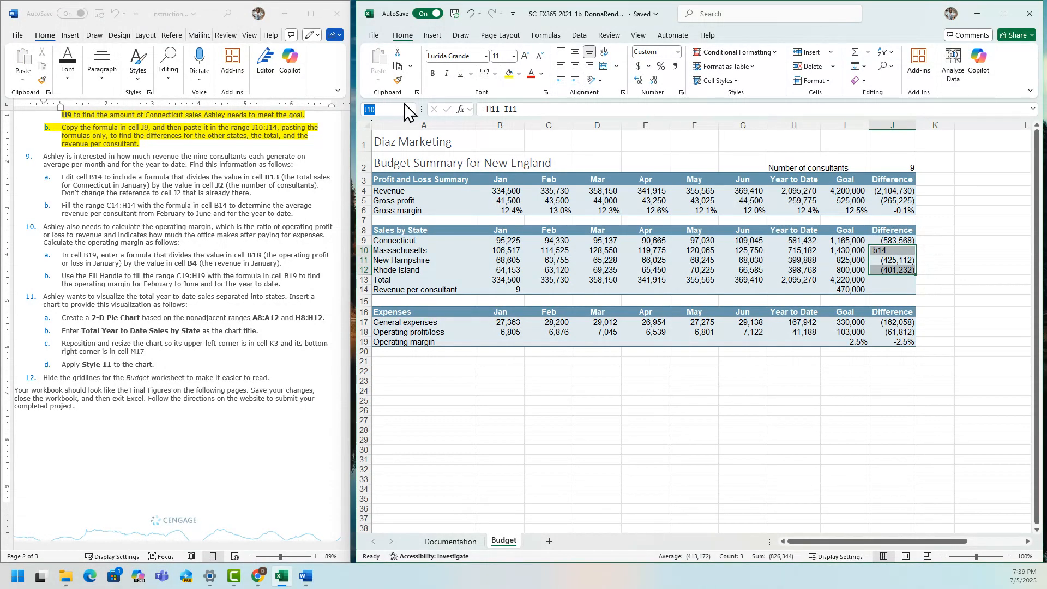
left_click(470, 14)
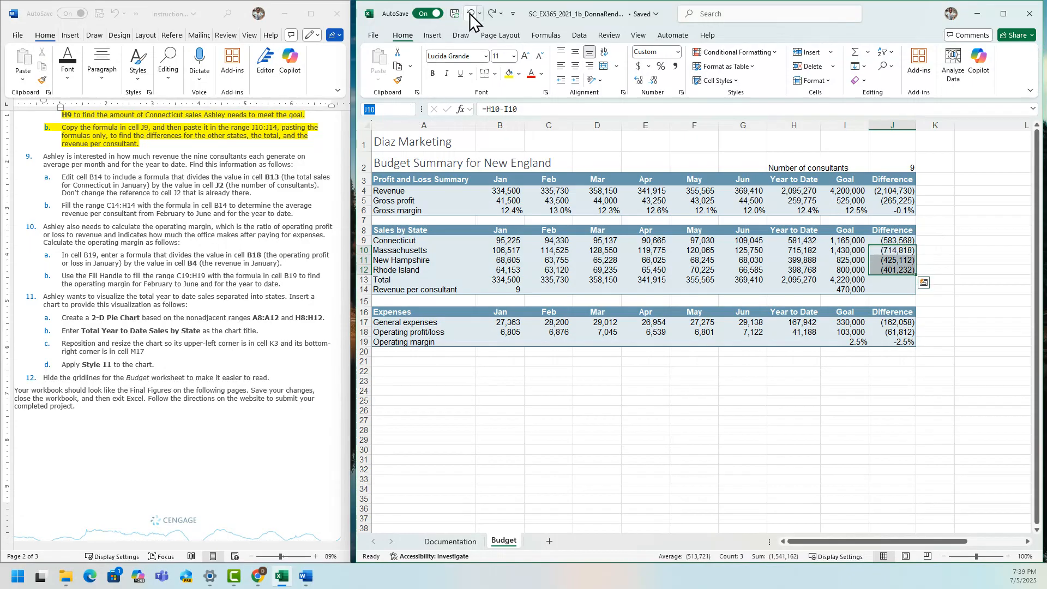
In Excel, edit the formula in cell B14 to =B13/$J$2 for January's revenue per consultant, keeping the absolute reference.
type("b14")
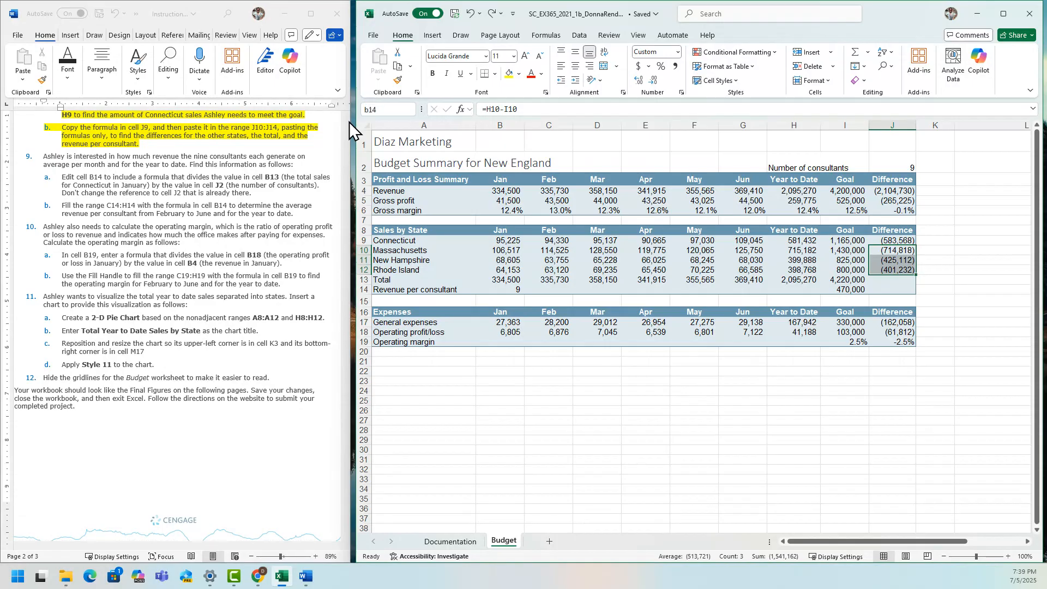
key("Return")
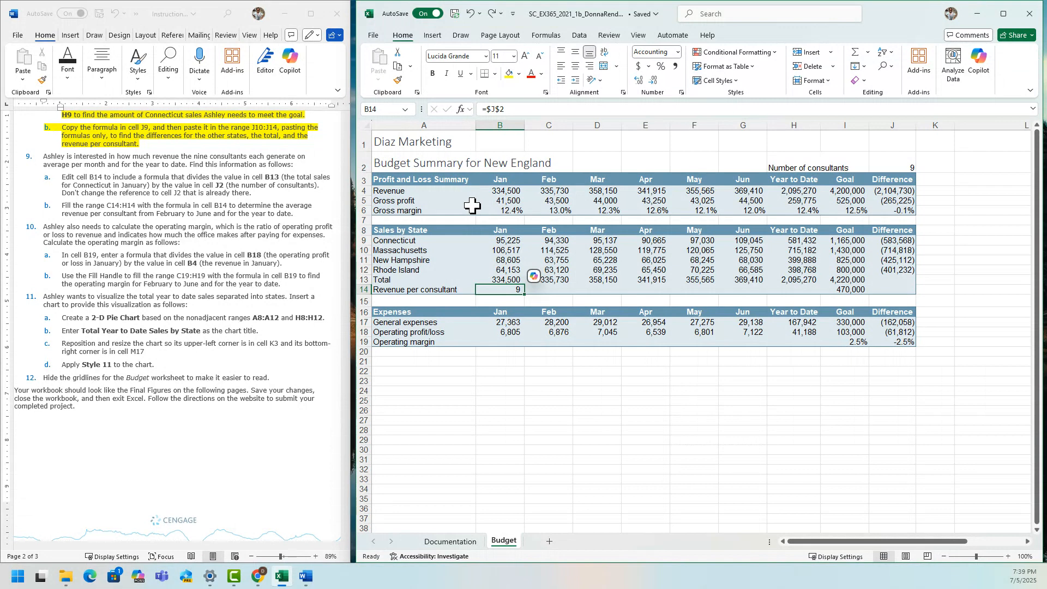
left_click(487, 109)
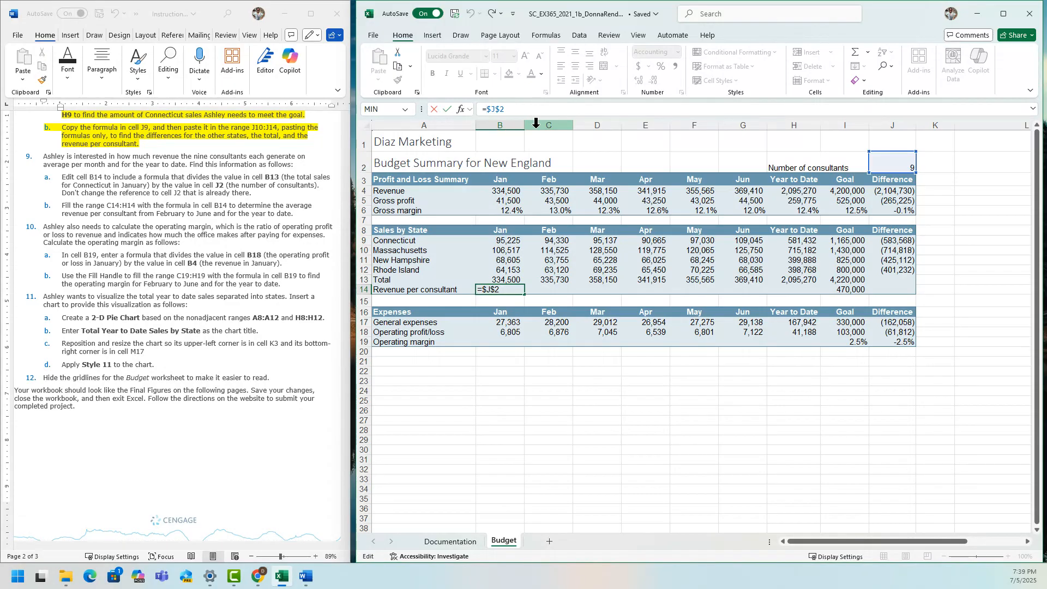
left_click(513, 279)
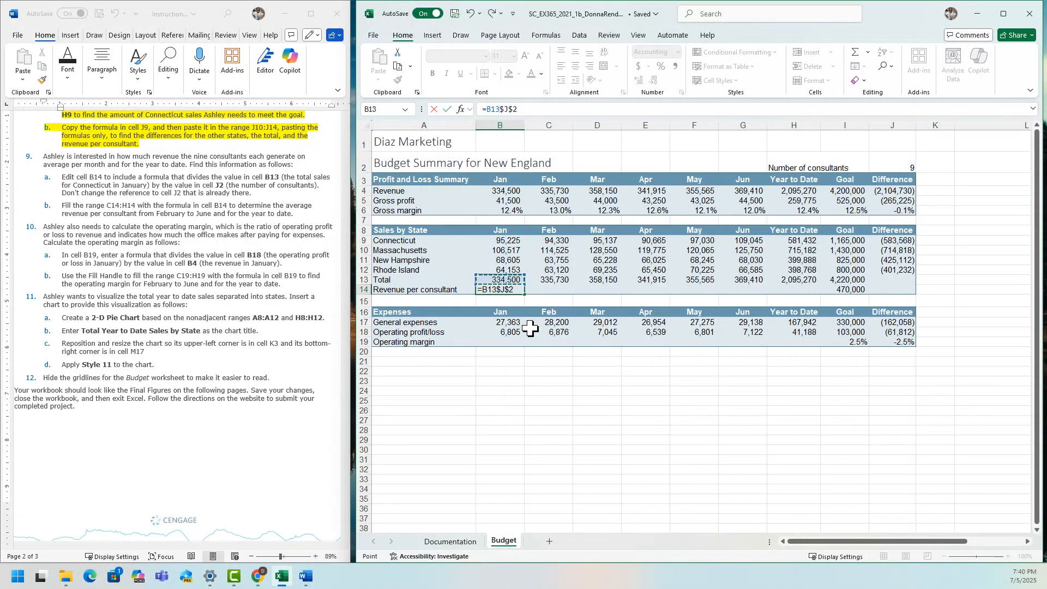
type("/")
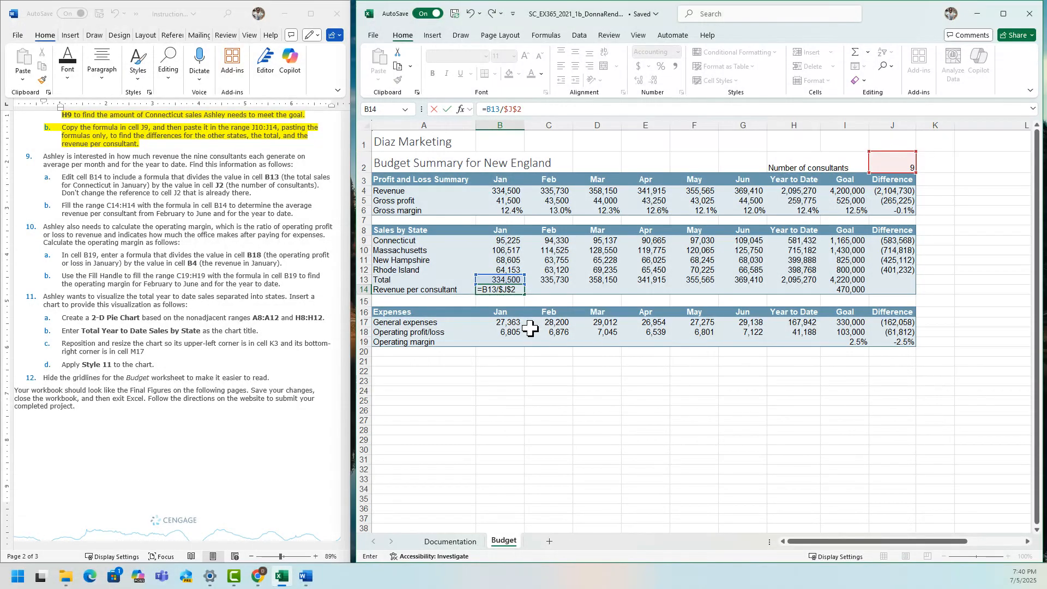
key("Return")
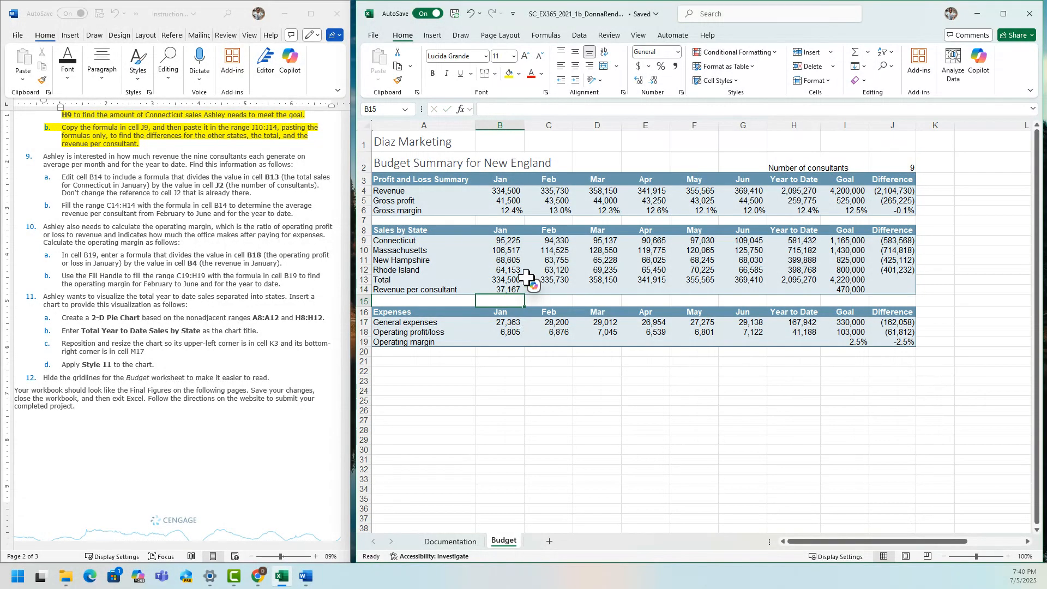
double_click(513, 289)
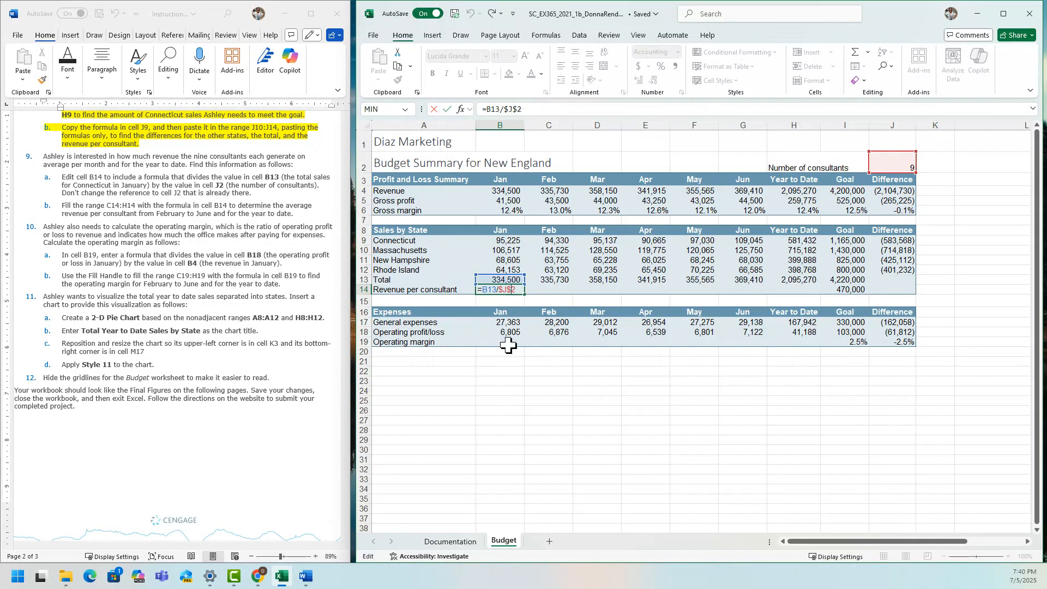
key("Return")
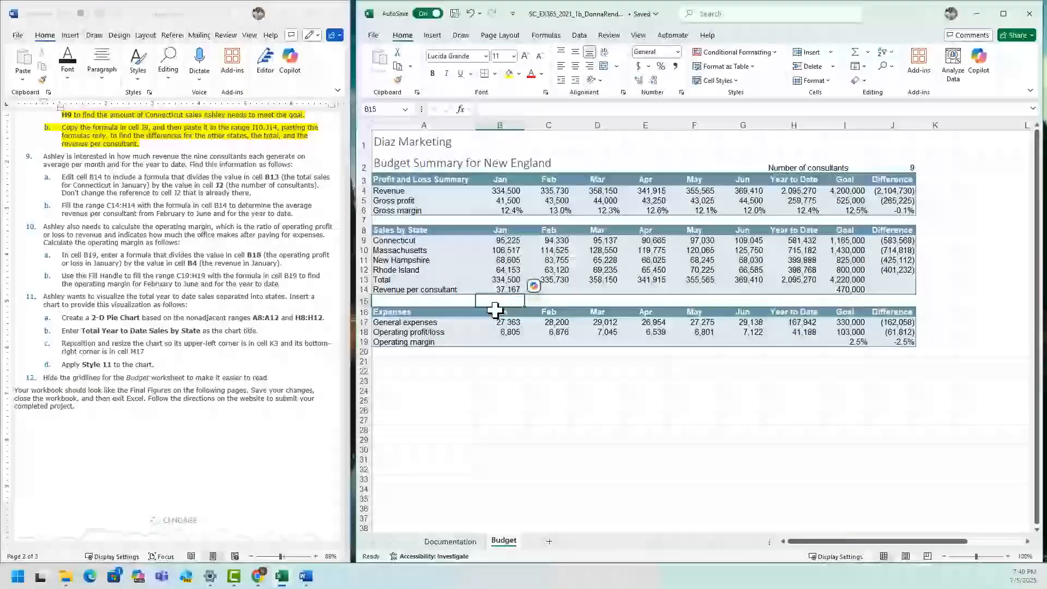
Fill the range C14:H14 with the revenue-per-consultant formula from cell B14.
left_click(506, 289)
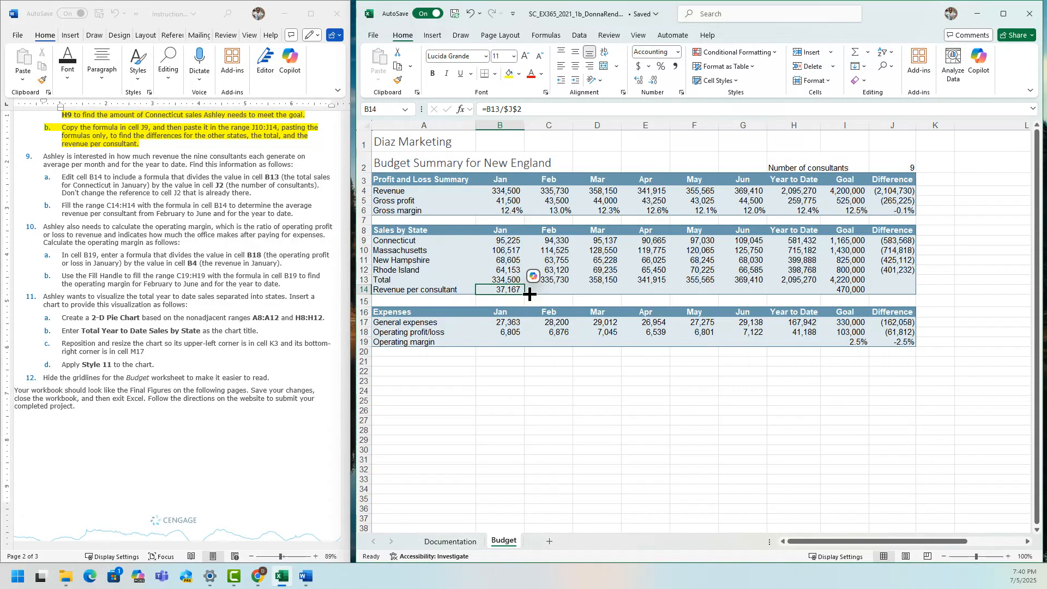
left_click_drag(530, 294, 812, 311)
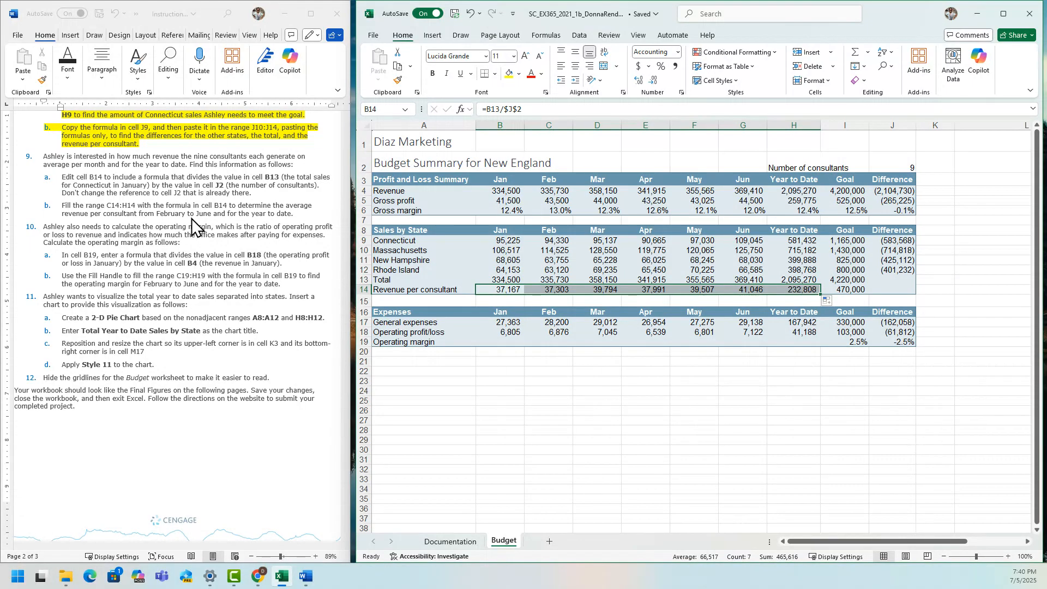
Switch to the Word instructions and highlight step 9 with its substeps 9a and 9b, plus step 10a, in yellow.
left_click(297, 227)
left_click_drag(295, 214, 45, 156)
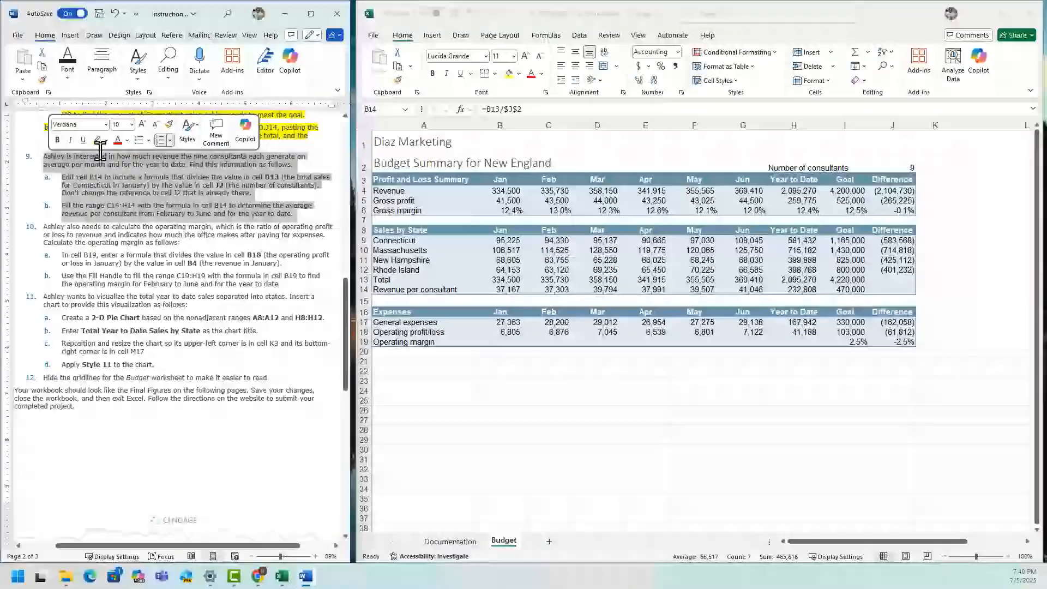
left_click(97, 140)
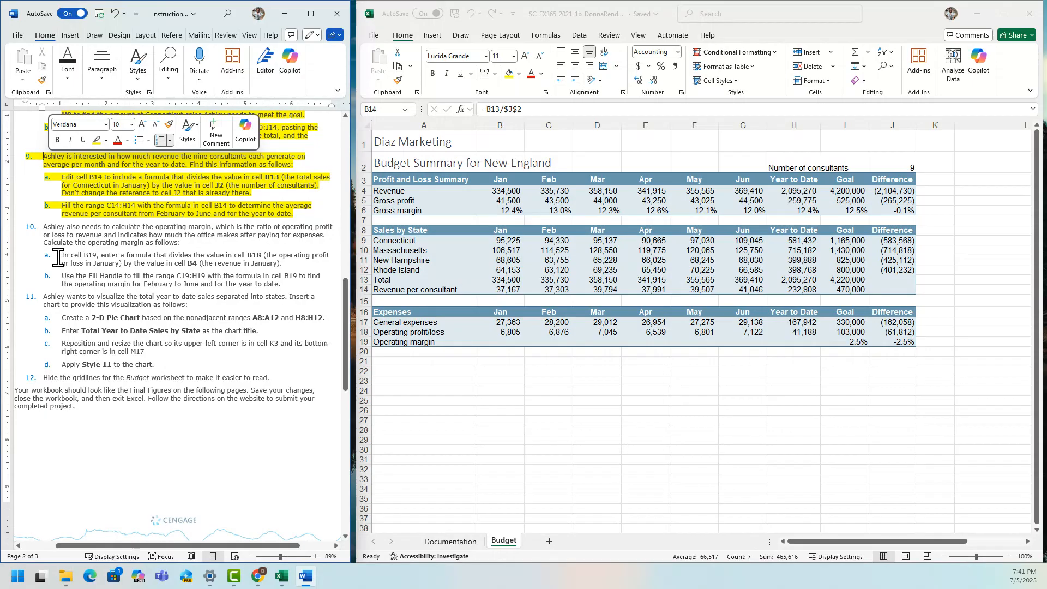
left_click_drag(58, 257, 297, 265)
left_click(346, 245)
In Excel, enter =B18/B4 in cell B19 for January's operating margin and fill the range C19:H19 with the formula.
left_click(671, 404)
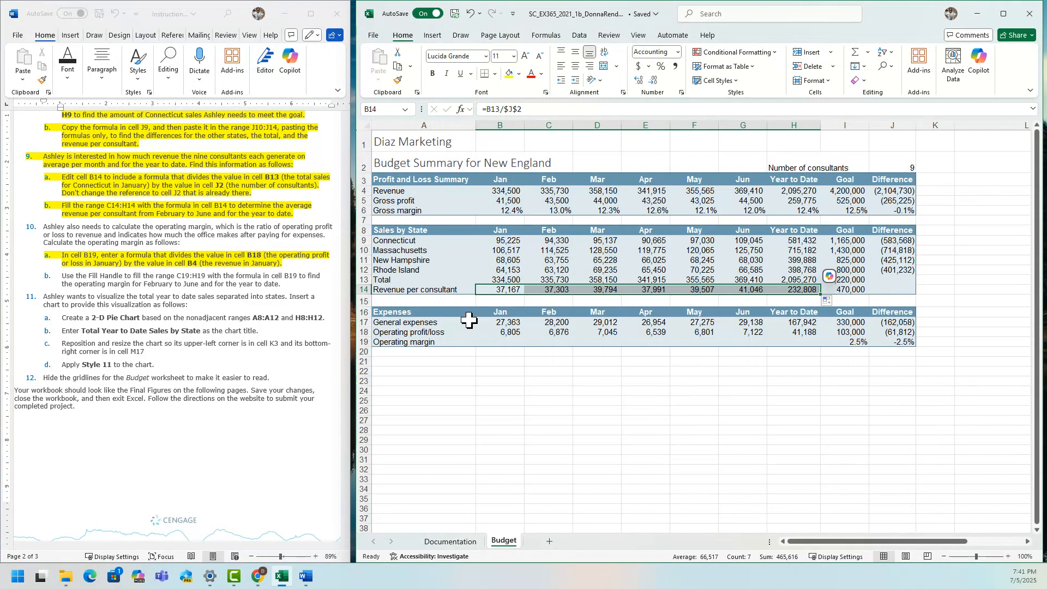
left_click(501, 340)
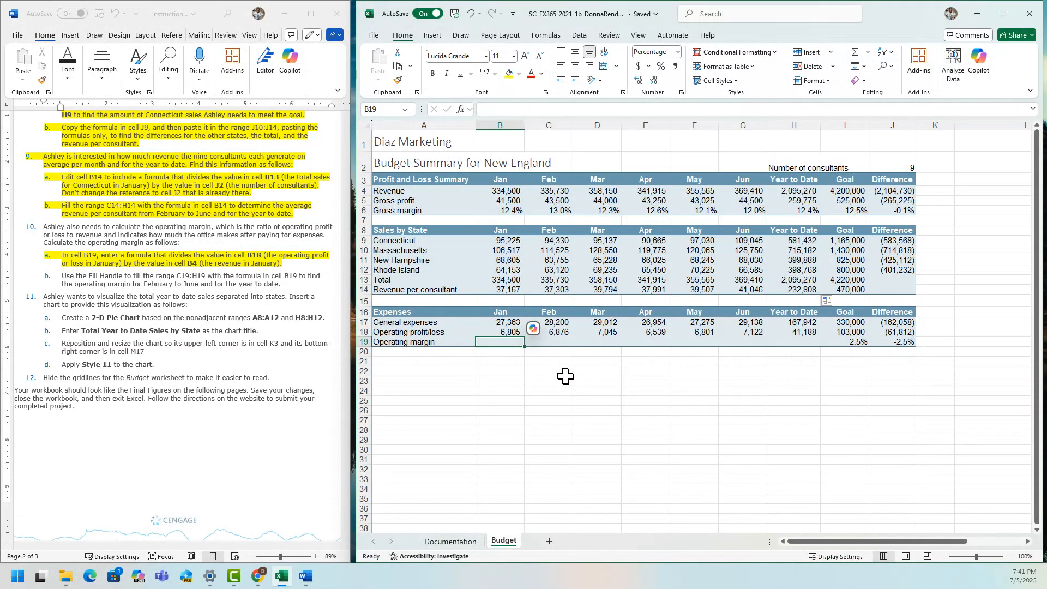
type("=")
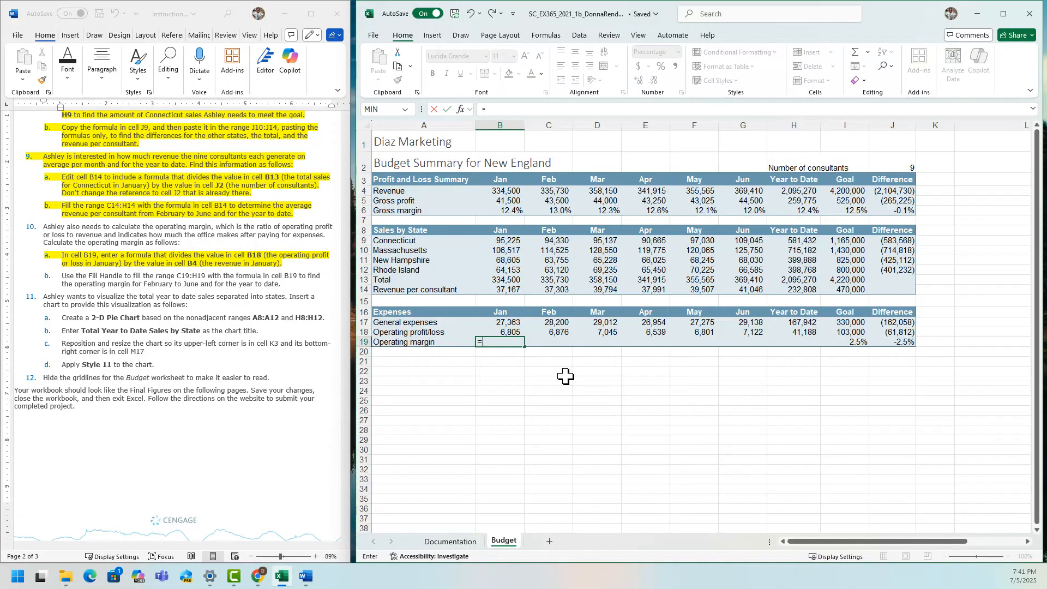
left_click(507, 333)
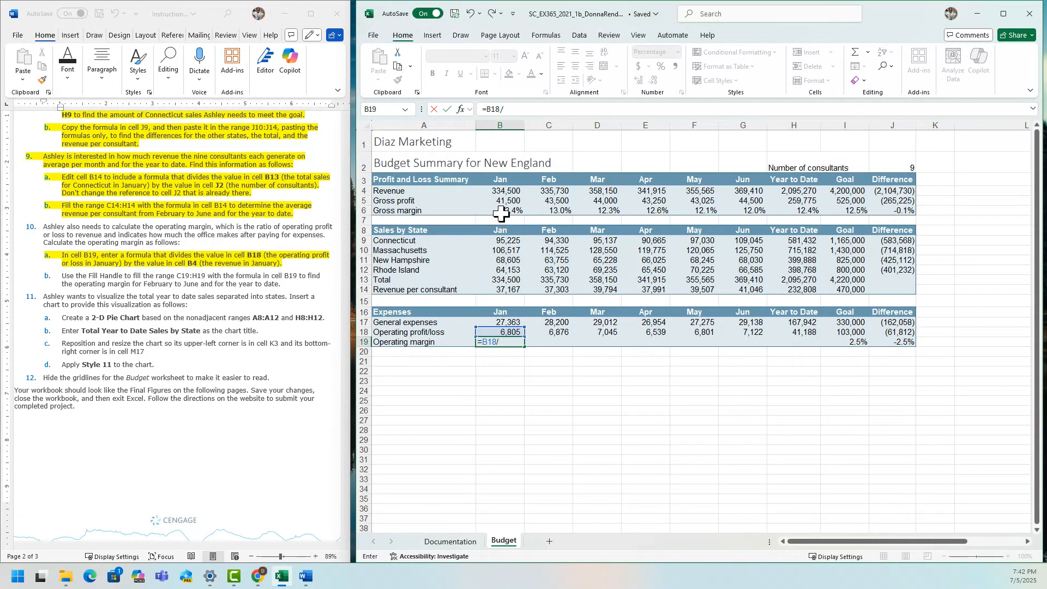
left_click(505, 191)
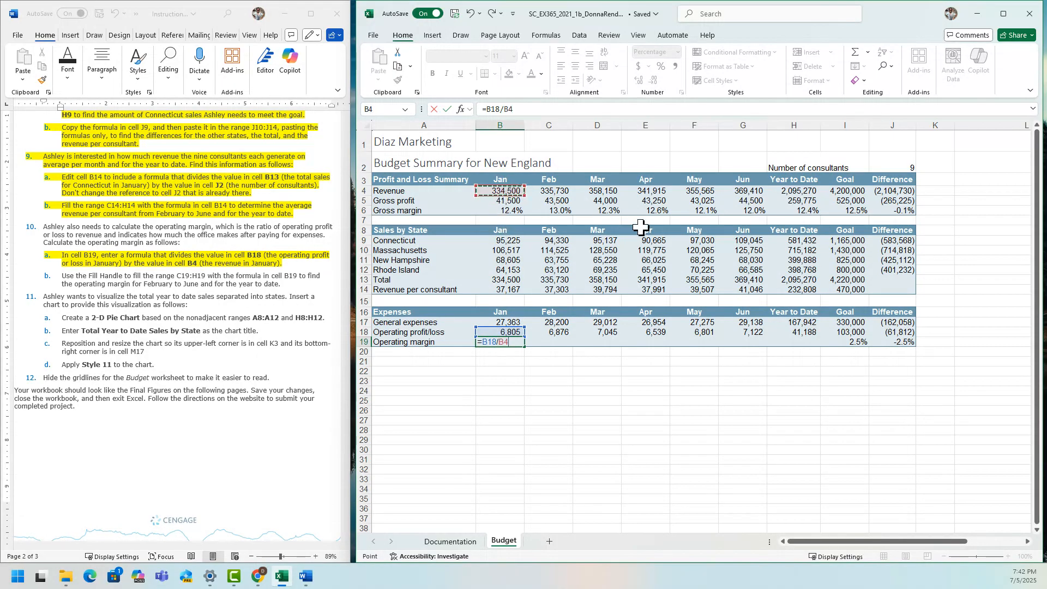
key("Return")
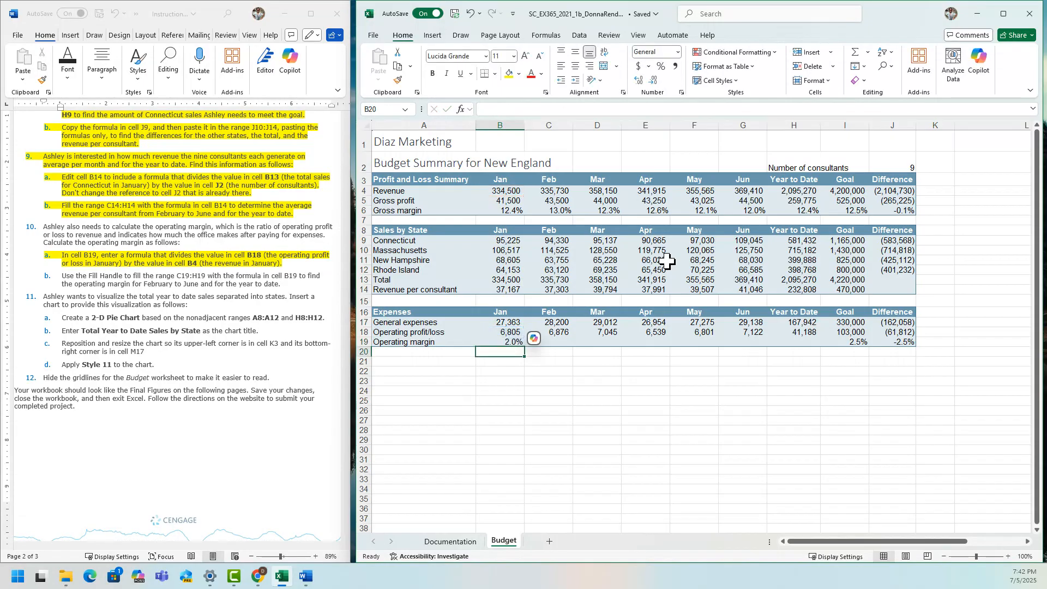
left_click(508, 343)
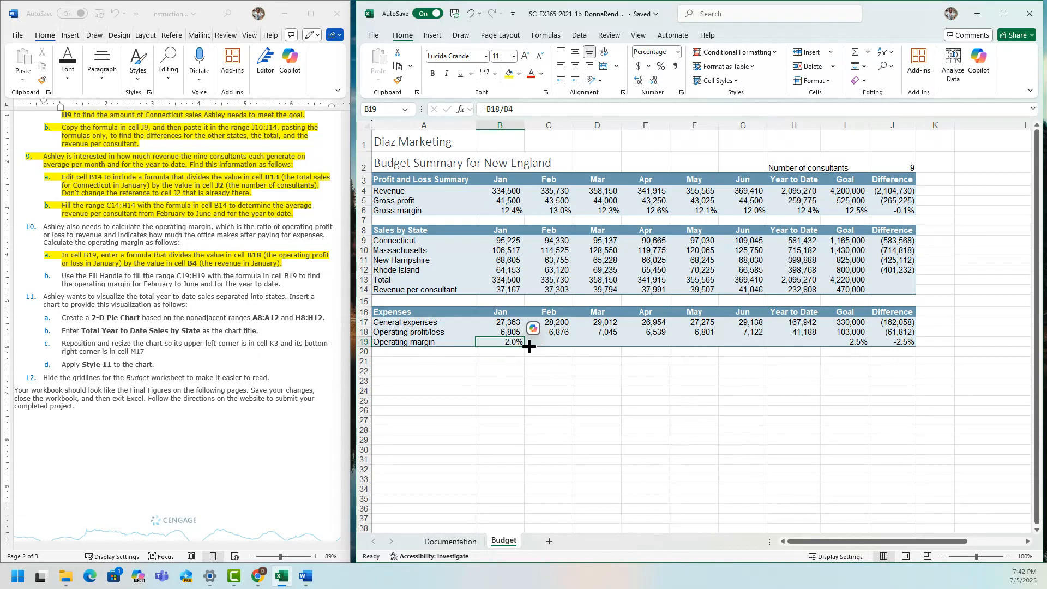
left_click_drag(528, 347, 817, 355)
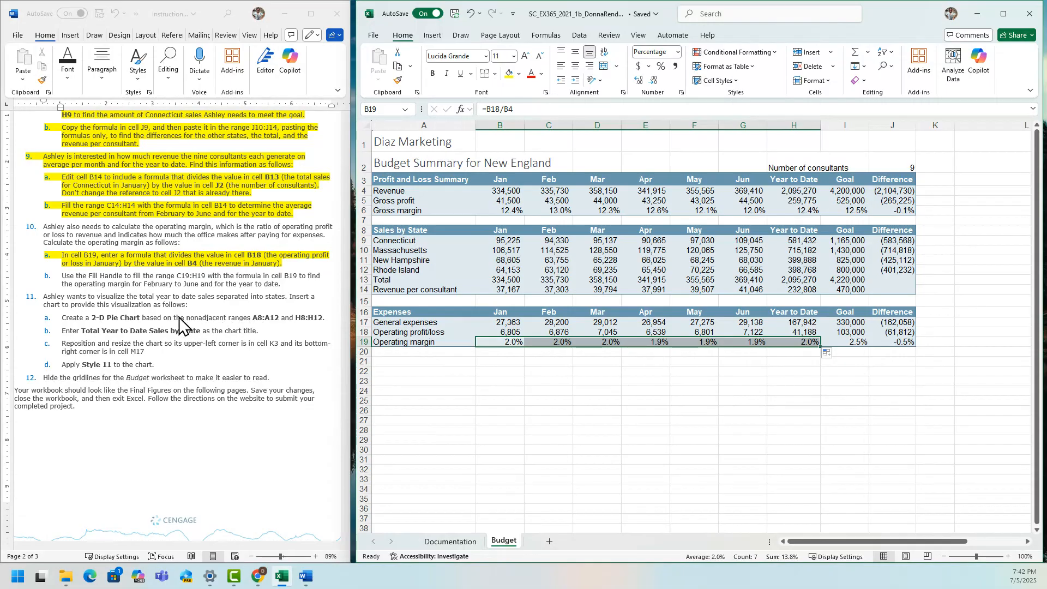
In the Word instructions, highlight step 10b about filling the range C19:H19 in yellow.
left_click(141, 292)
left_click_drag(294, 284, 55, 279)
left_click(102, 260)
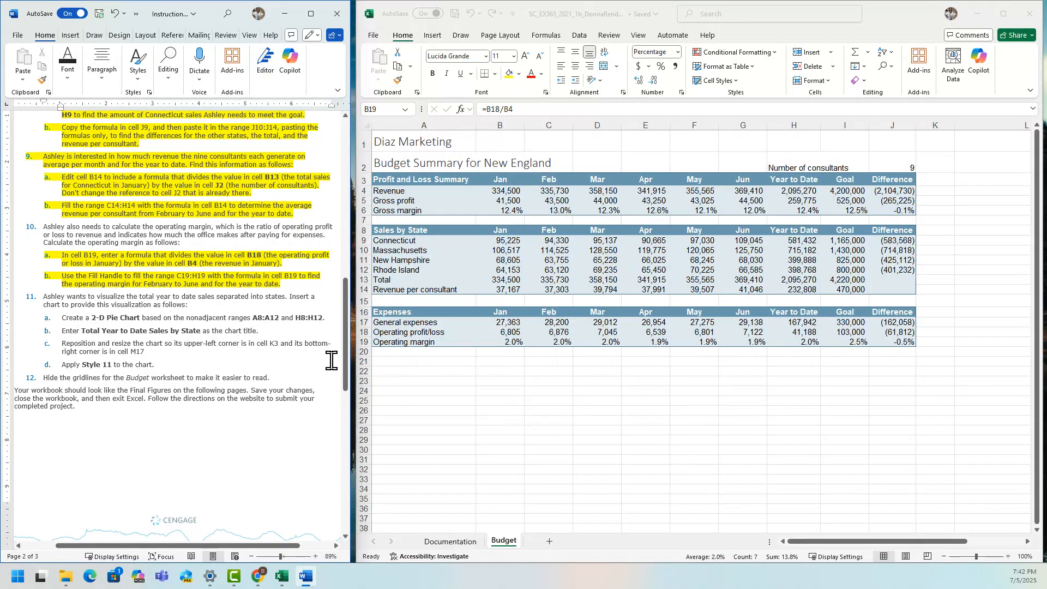
In Excel, insert a 2-D pie chart based on the nonadjacent ranges A8:A12 and H8:H12.
left_click_drag(345, 358, 344, 369)
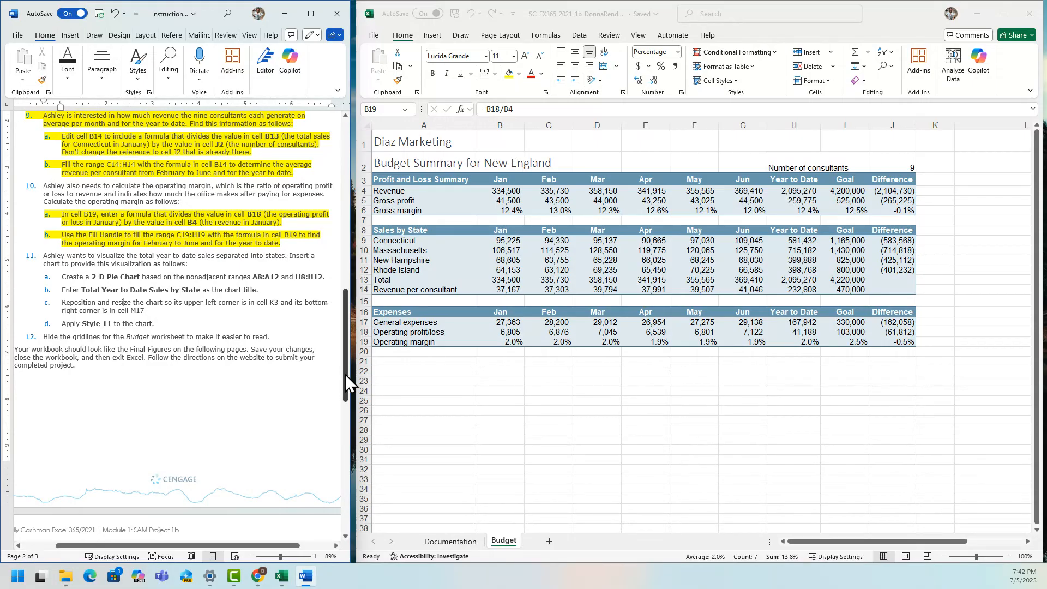
left_click(404, 231)
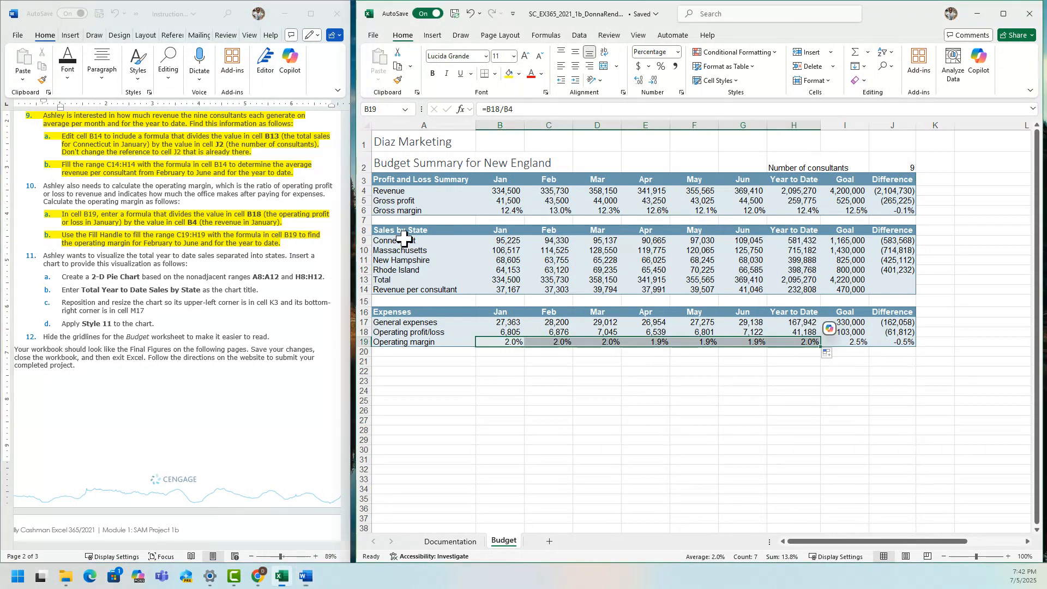
left_click_drag(404, 230, 409, 270)
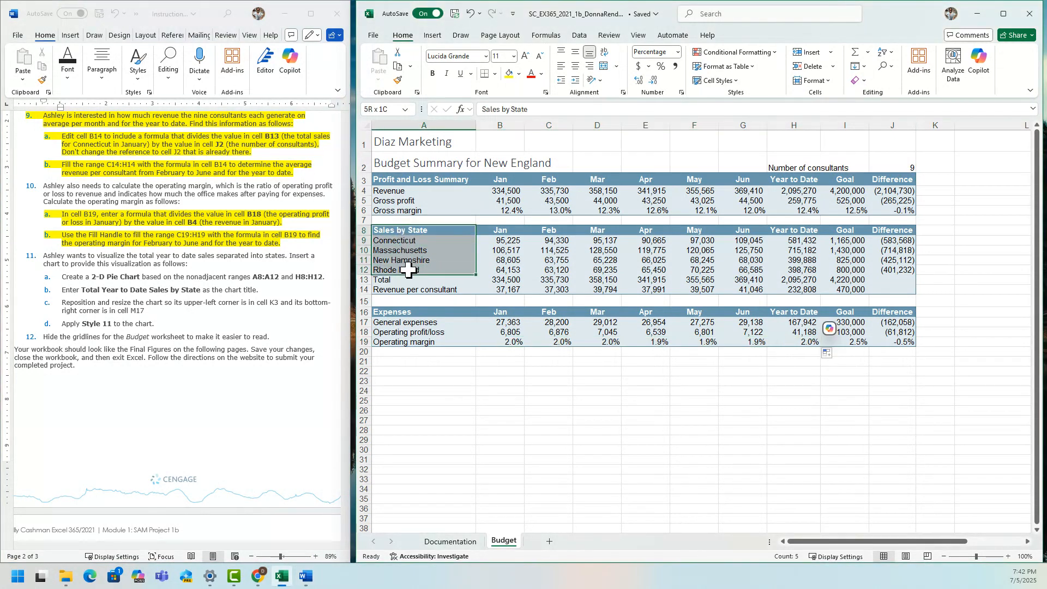
left_click_drag(409, 270, 409, 271)
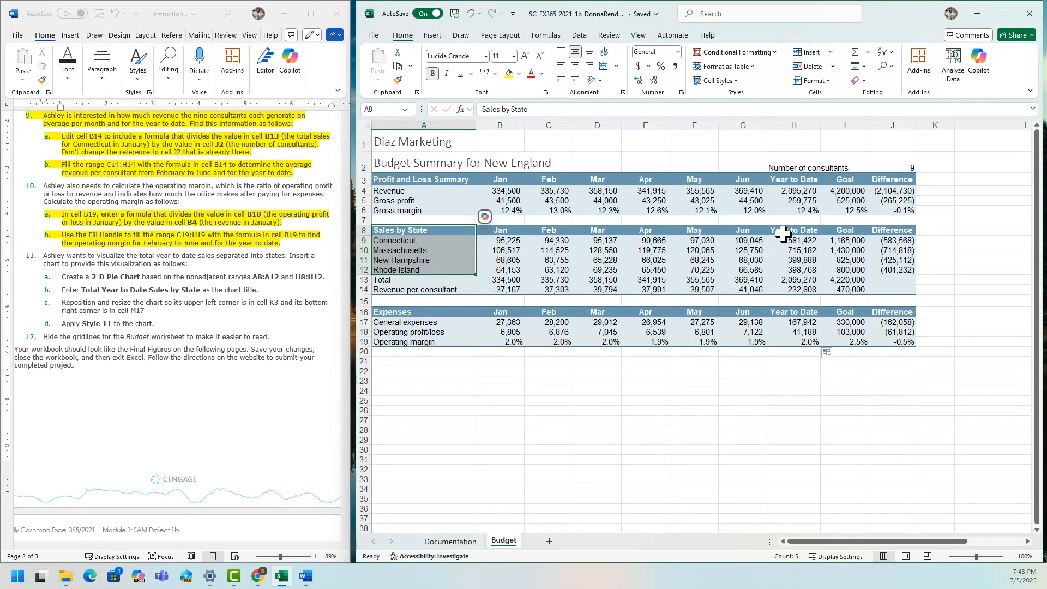
left_click_drag(784, 232, 785, 268)
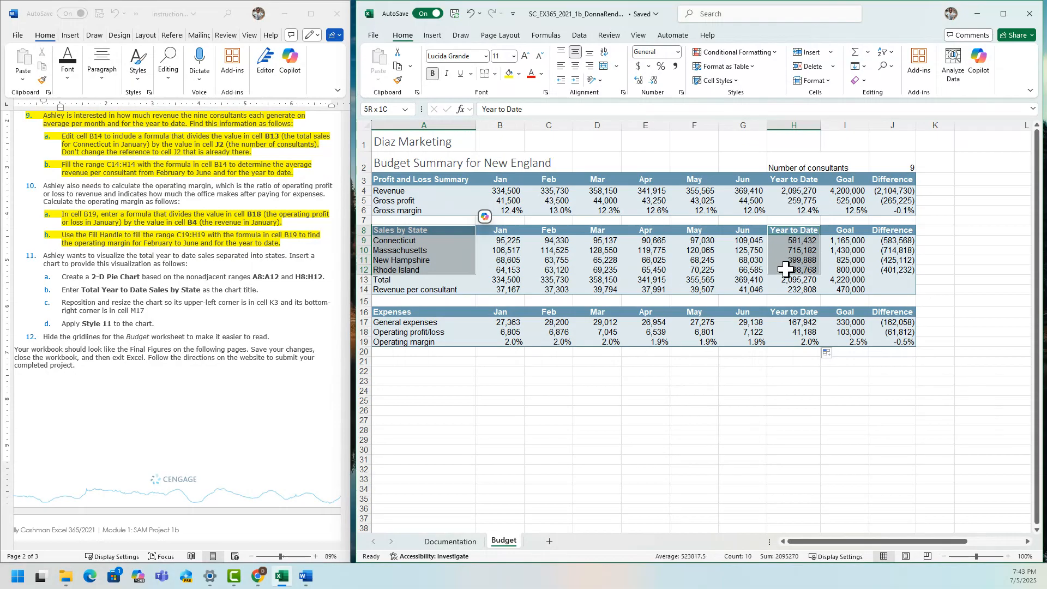
left_click_drag(785, 269, 786, 268)
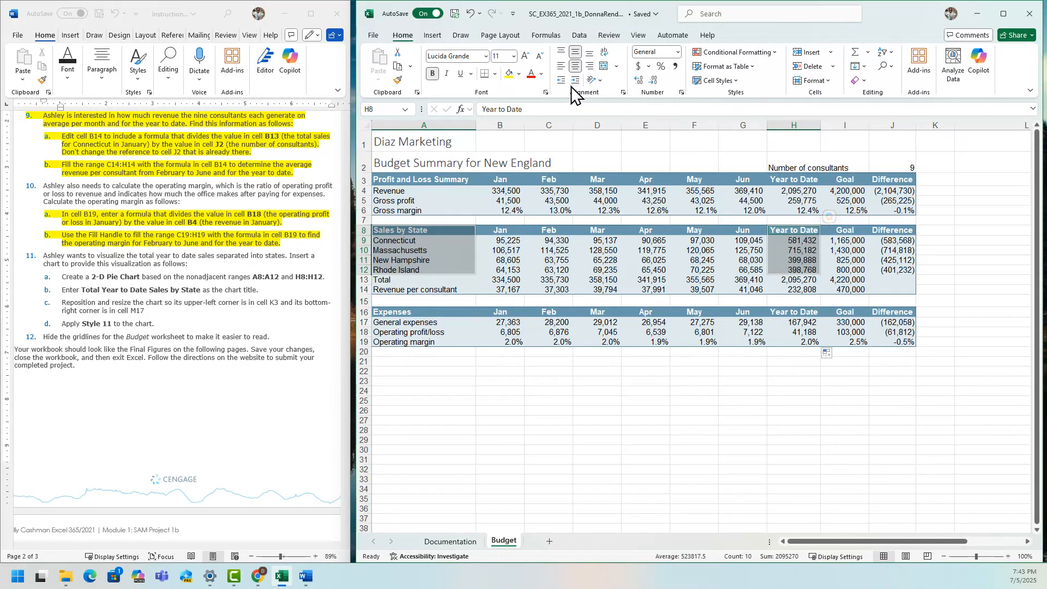
left_click(433, 36)
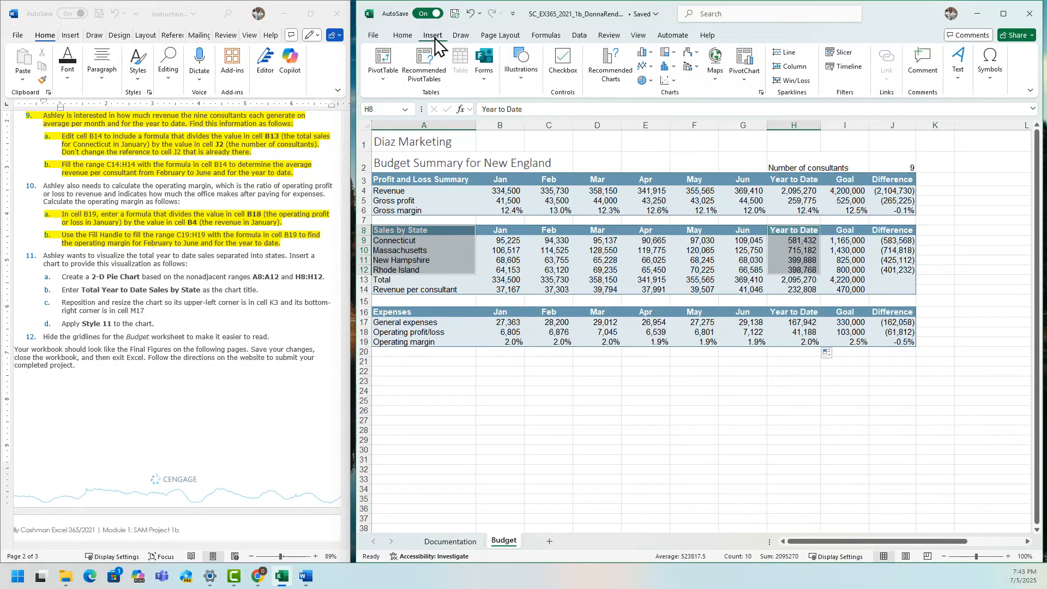
left_click(653, 81)
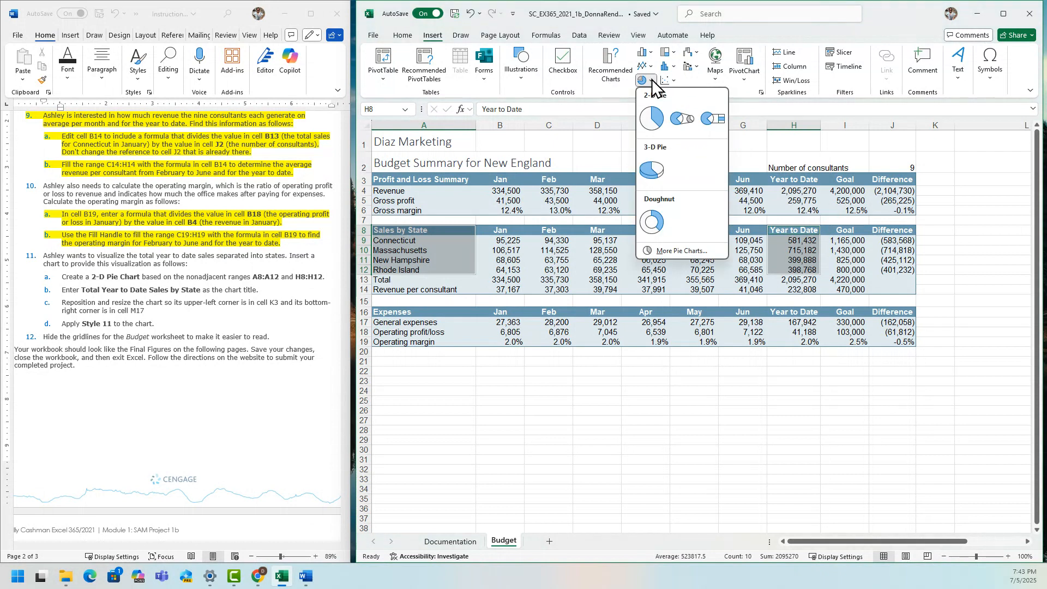
left_click(653, 114)
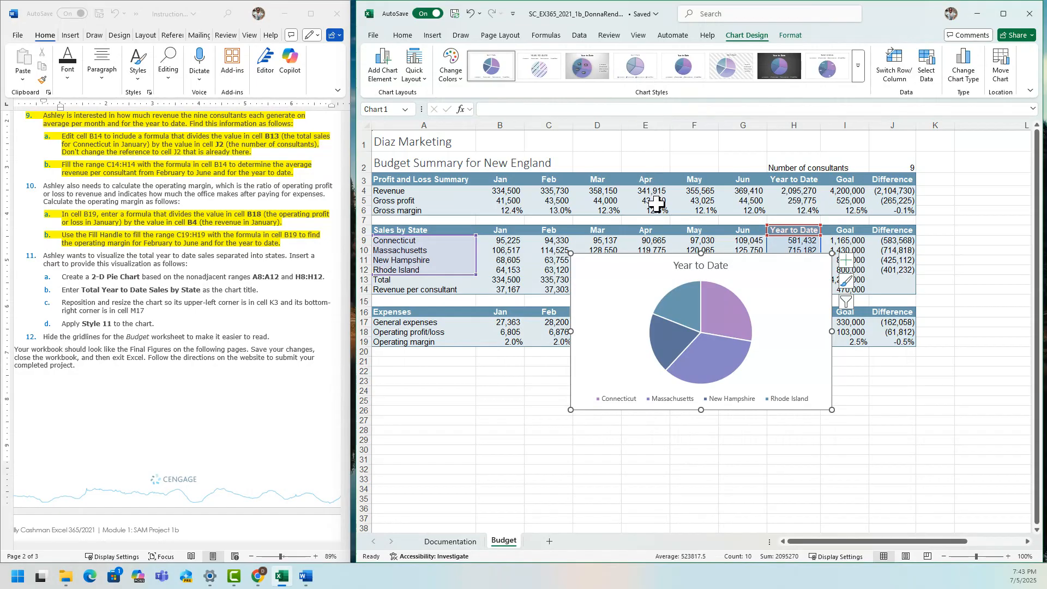
Change the pie chart's title to Total Year to Date Sales by State and close the formatting pane.
double_click(680, 267)
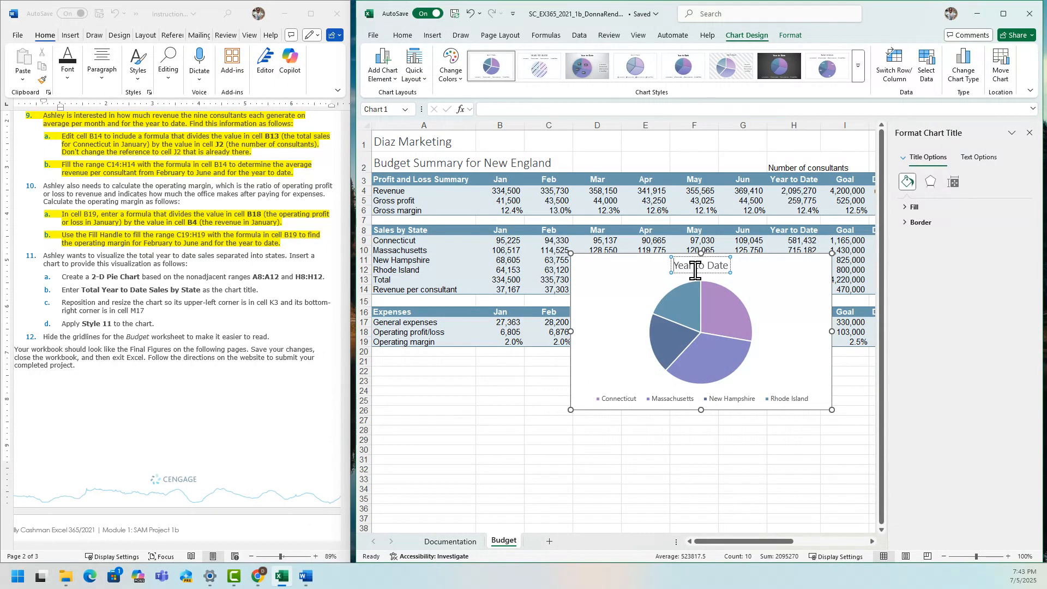
type("Total")
type("Sales b")
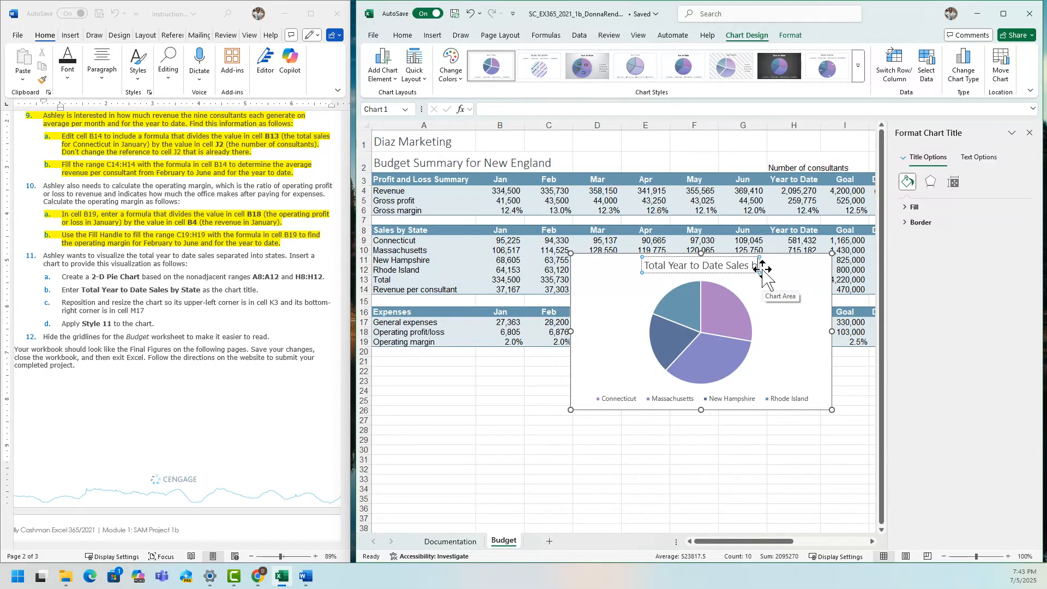
type("y State")
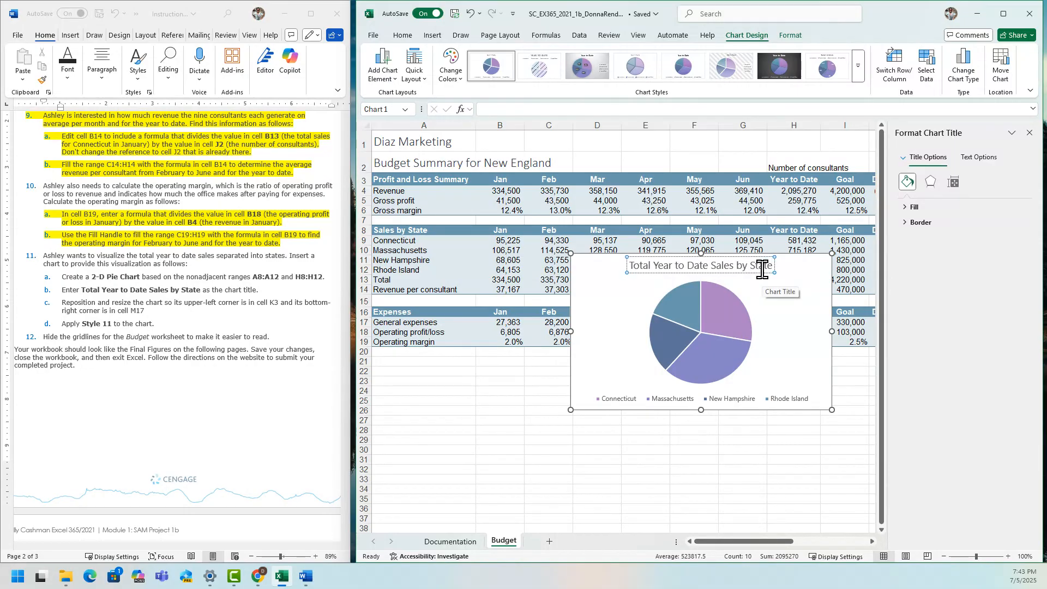
left_click(619, 353)
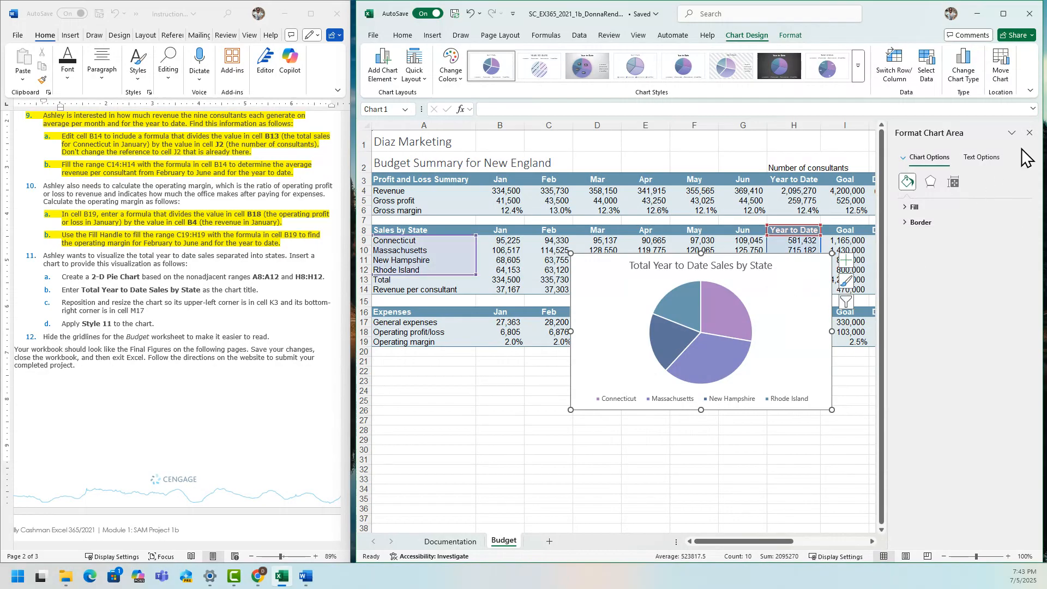
left_click(1029, 133)
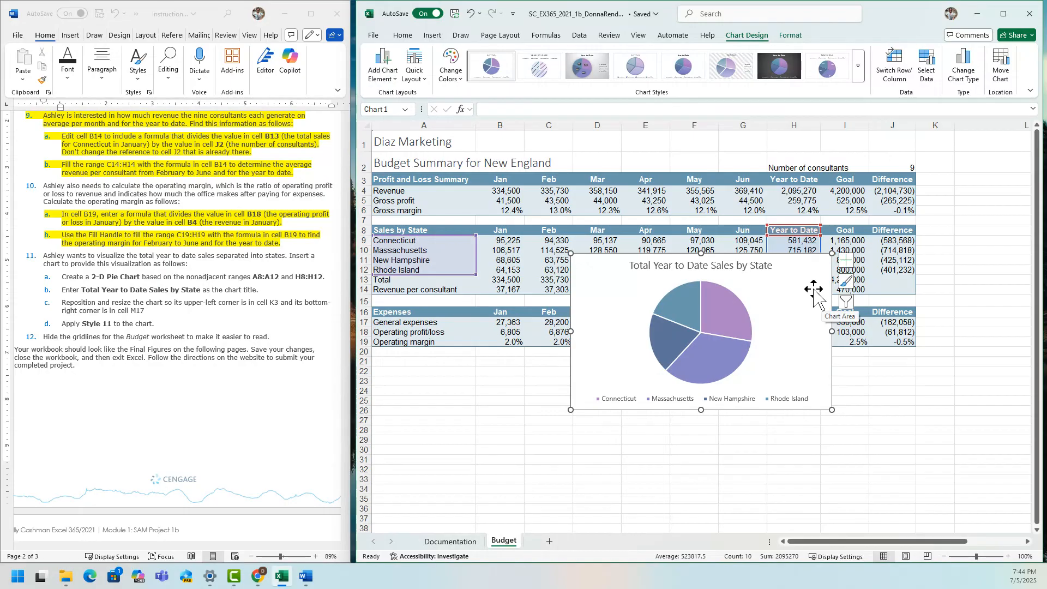
Move and resize the pie chart so its upper-left corner is in cell K3 and its lower-right corner is in cell M17.
left_click_drag(901, 543, 948, 553)
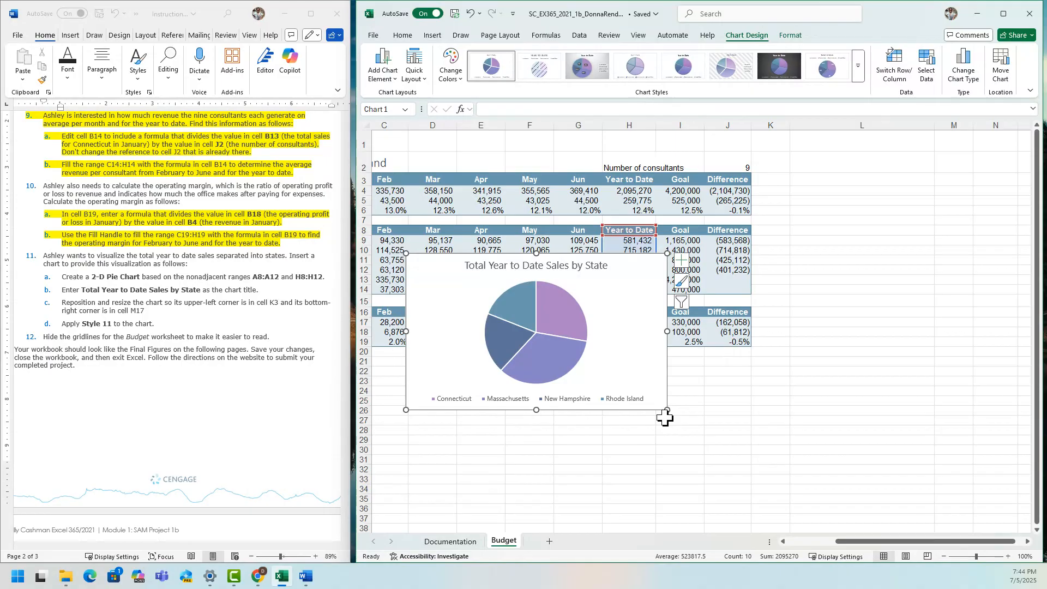
left_click_drag(656, 294, 968, 214)
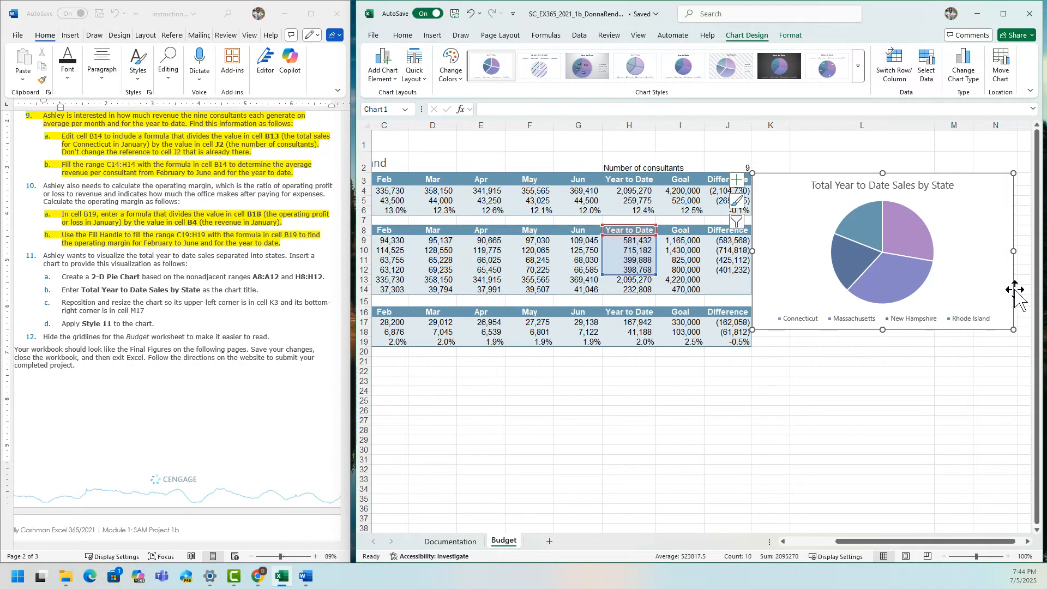
left_click(364, 321)
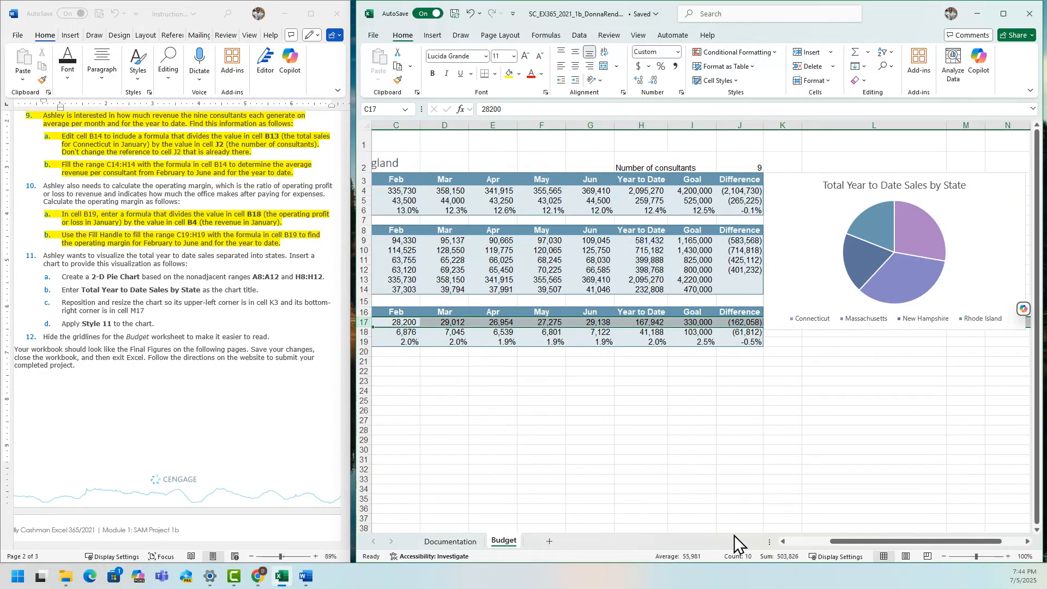
left_click_drag(869, 540, 892, 541)
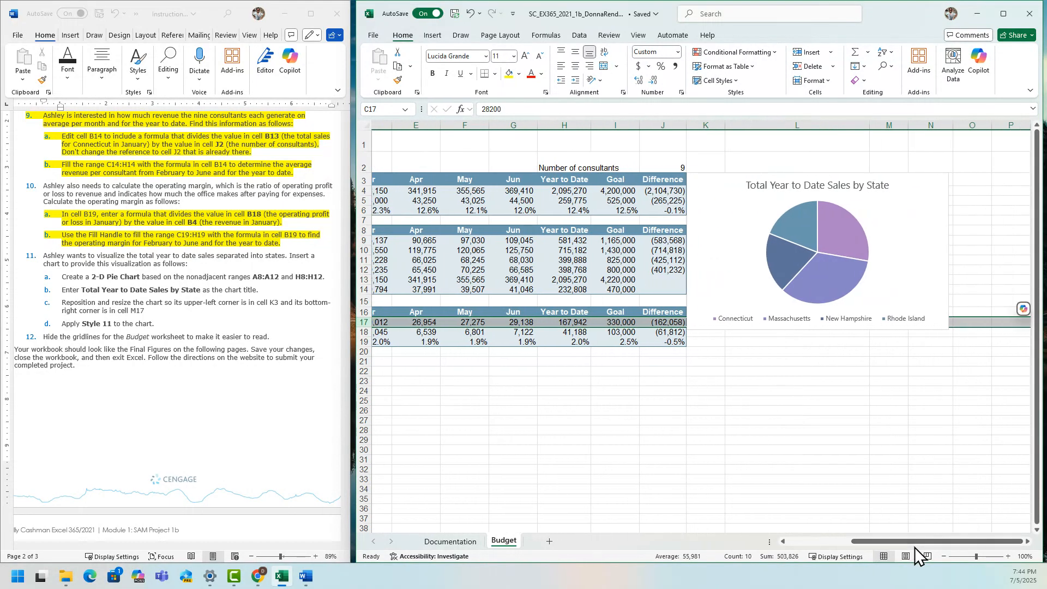
left_click(893, 306)
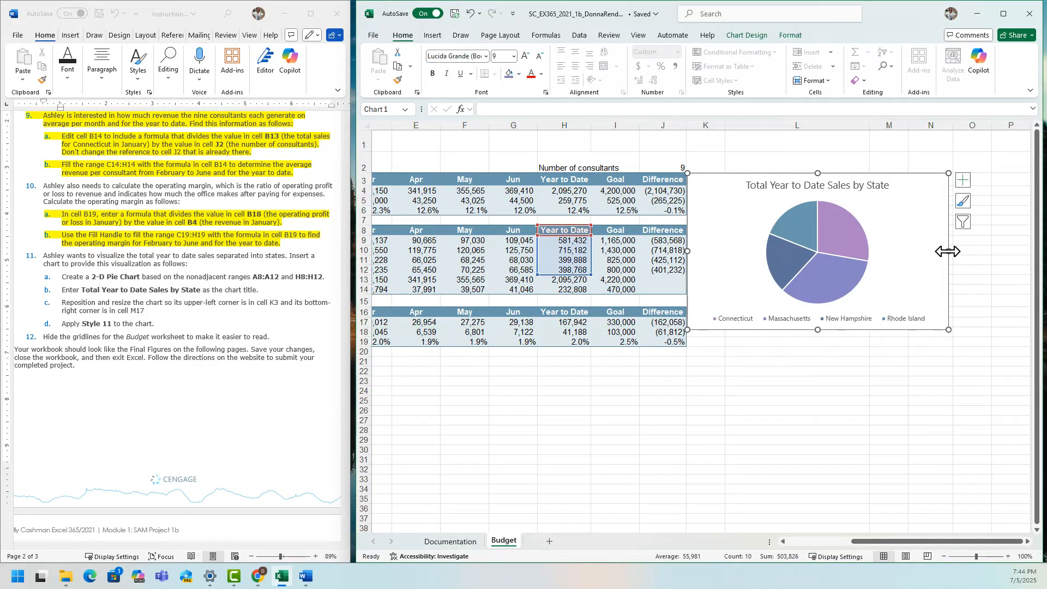
left_click_drag(948, 329, 906, 321)
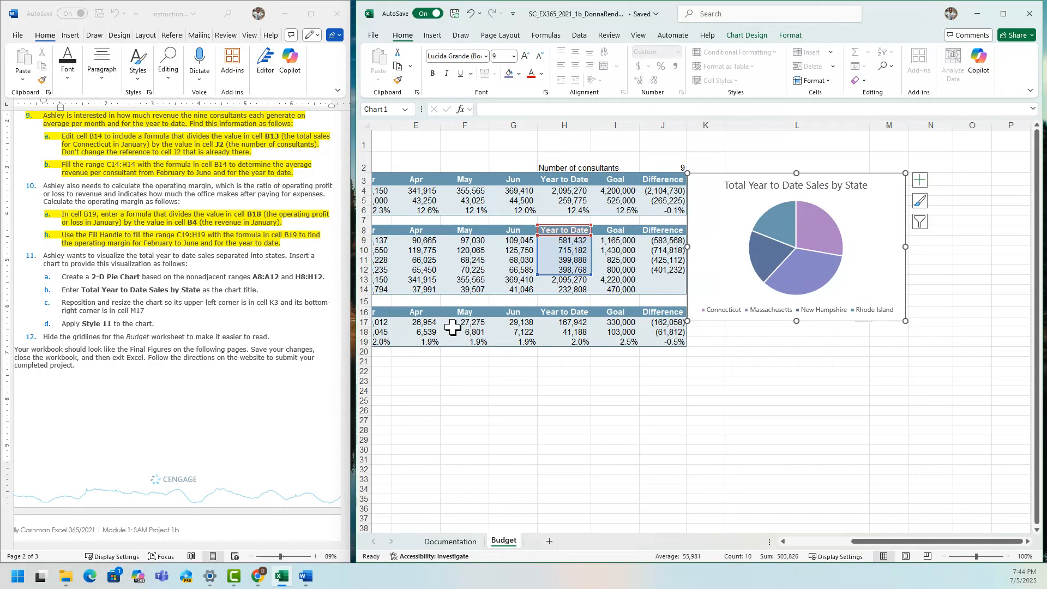
left_click(357, 323)
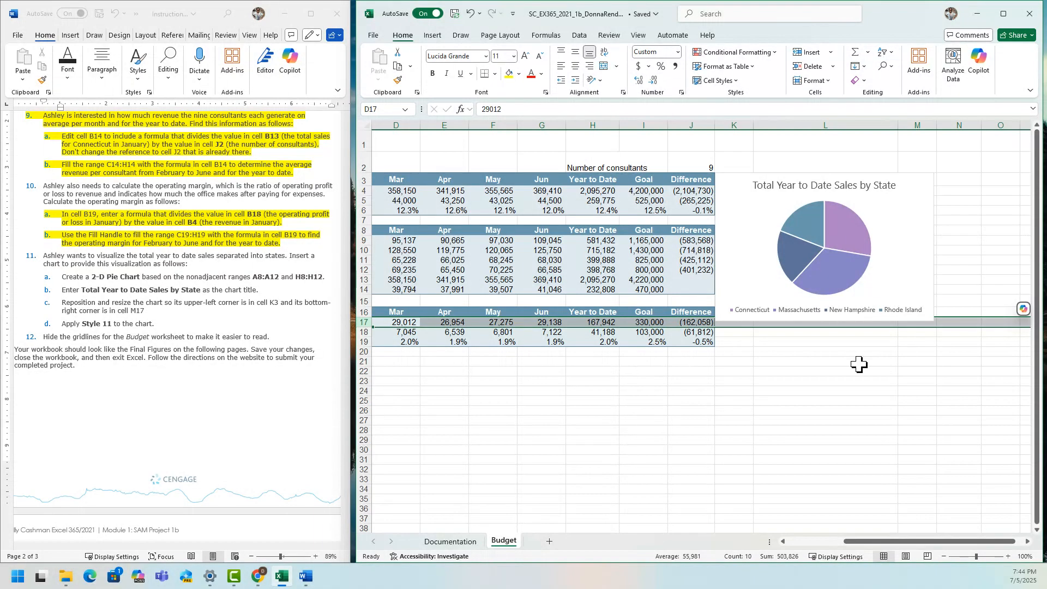
left_click(938, 314)
left_click_drag(934, 321, 934, 326)
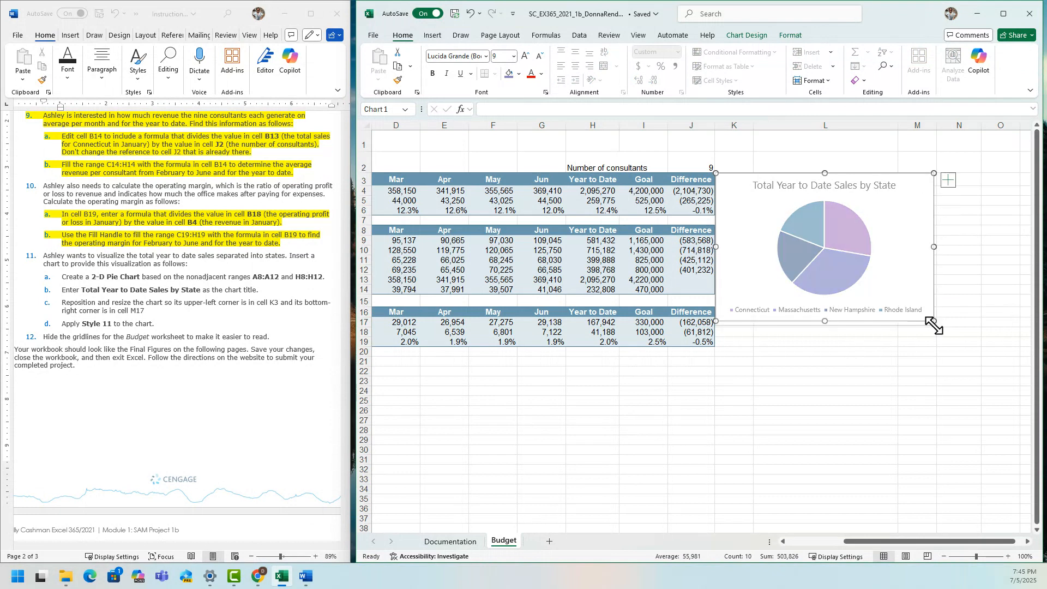
Widen the pie chart slightly to align its right edge with column M, and check its placement against rows 3 and 17.
left_click(767, 382)
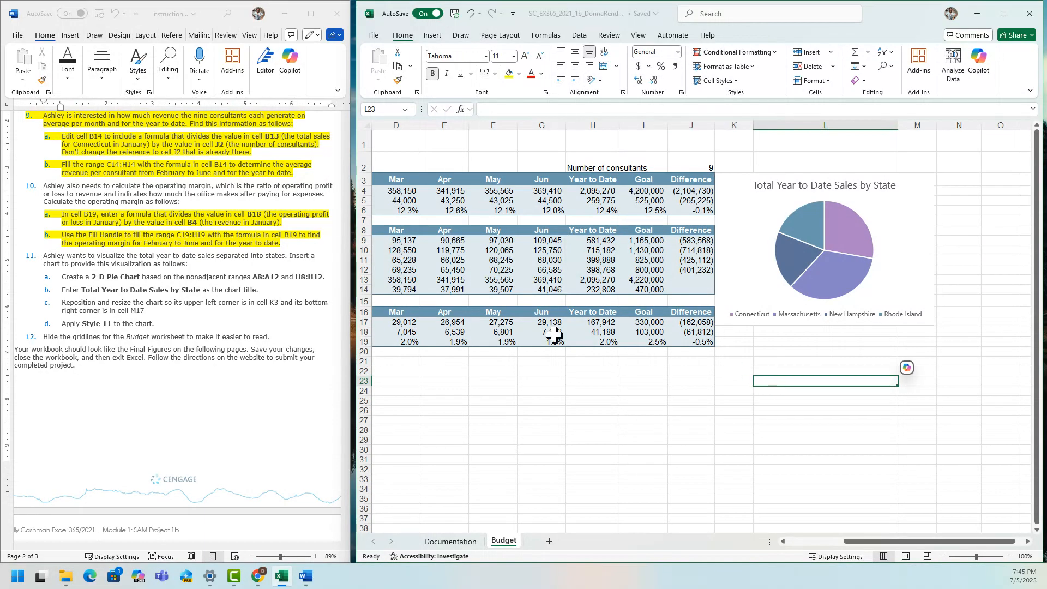
left_click(360, 323)
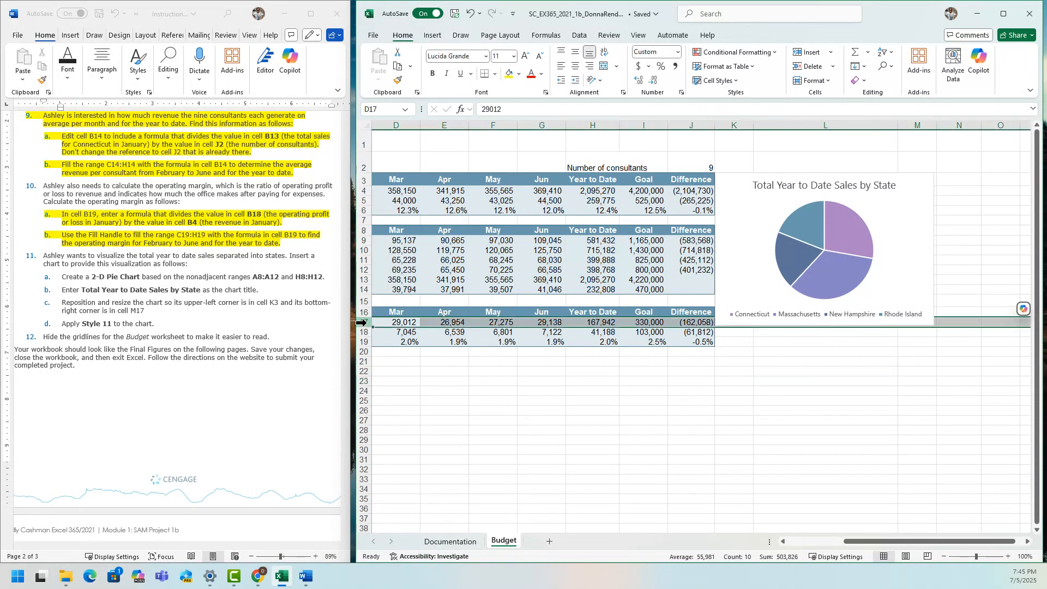
left_click(927, 180)
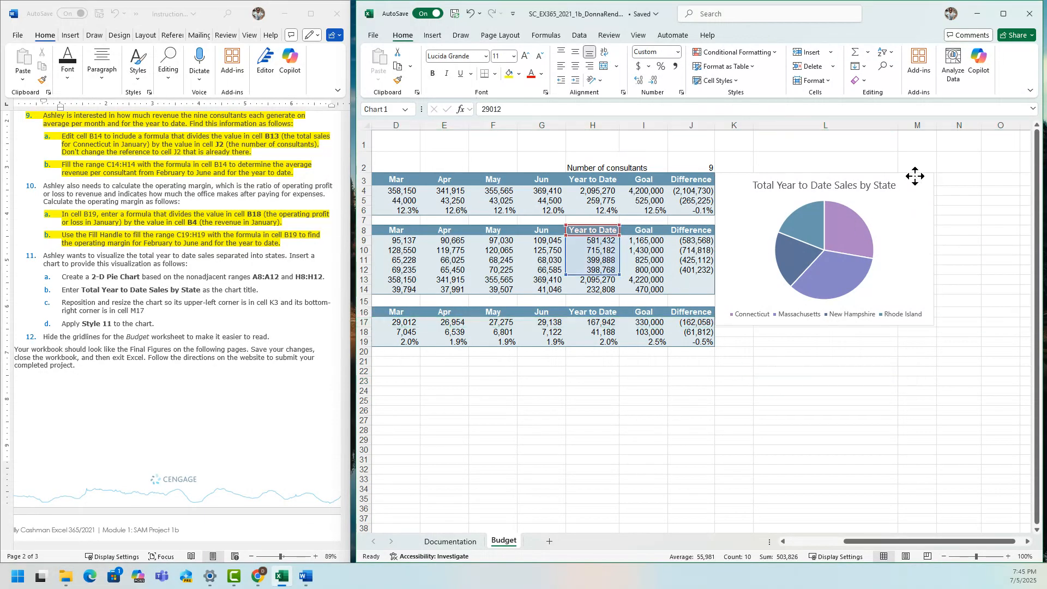
left_click_drag(935, 174, 937, 174)
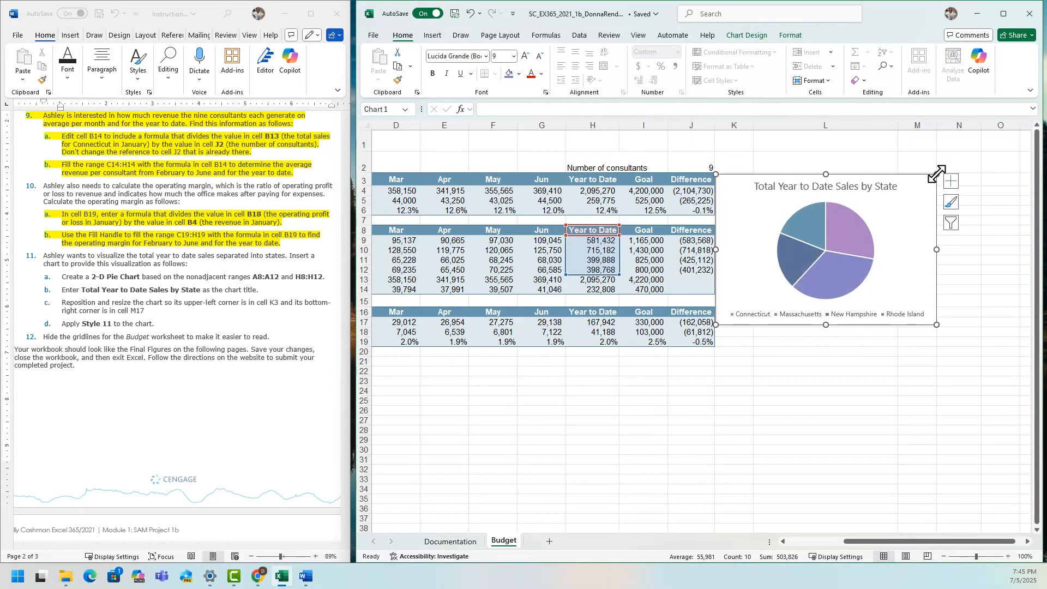
left_click(972, 252)
left_click(921, 125)
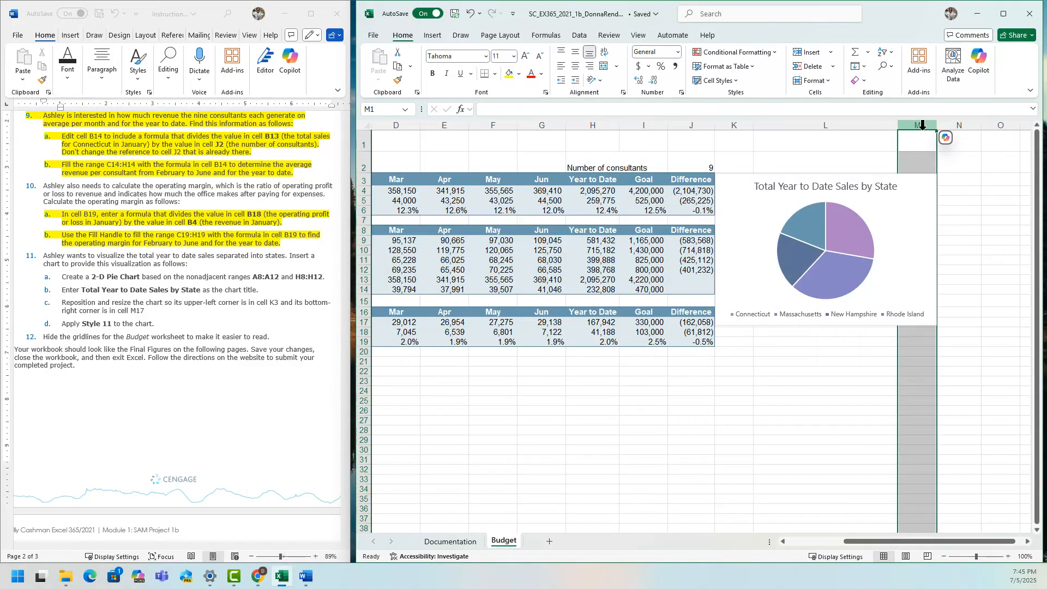
left_click(364, 179)
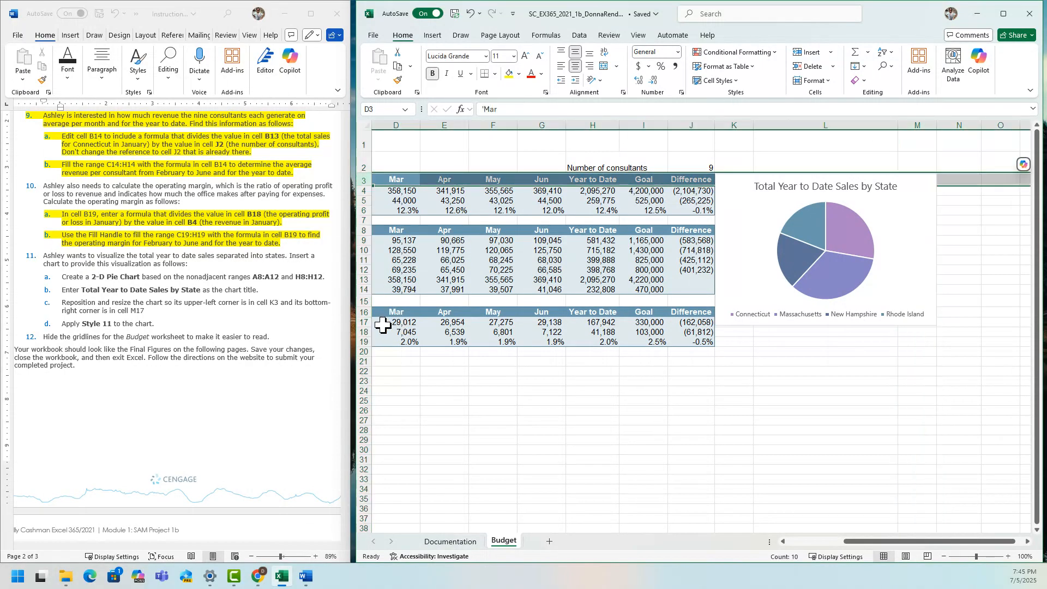
left_click(363, 322)
left_click(696, 429)
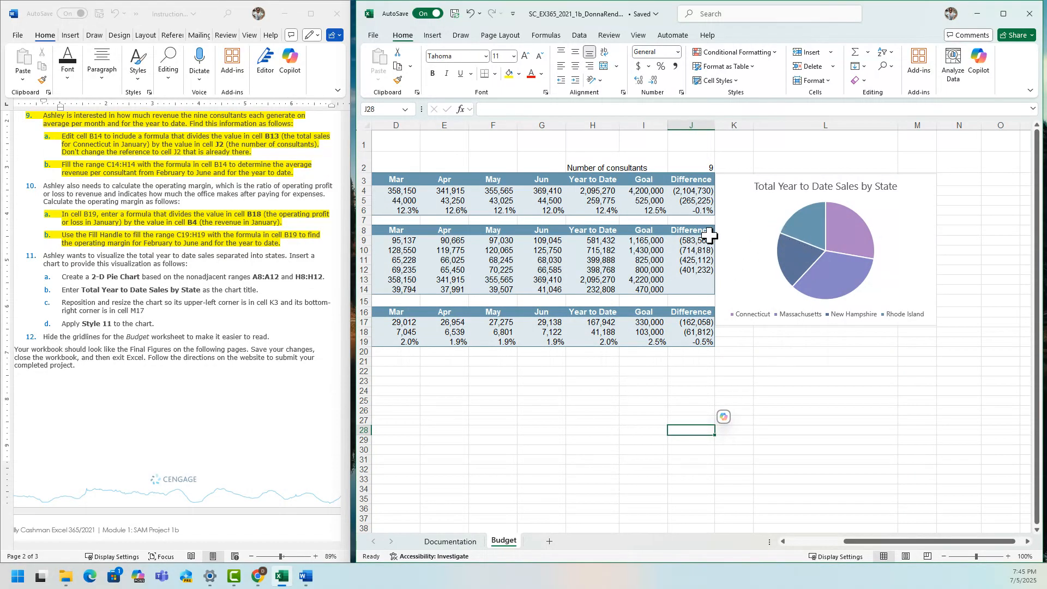
Apply chart Style 11 to the Total Year to Date Sales by State pie chart and deselect it.
left_click(736, 215)
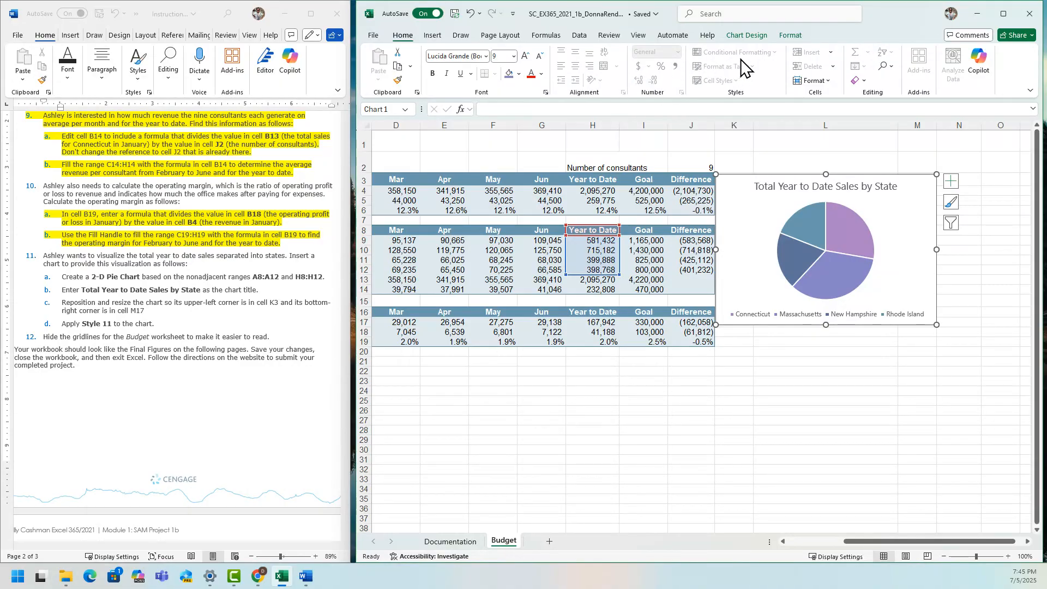
left_click(745, 36)
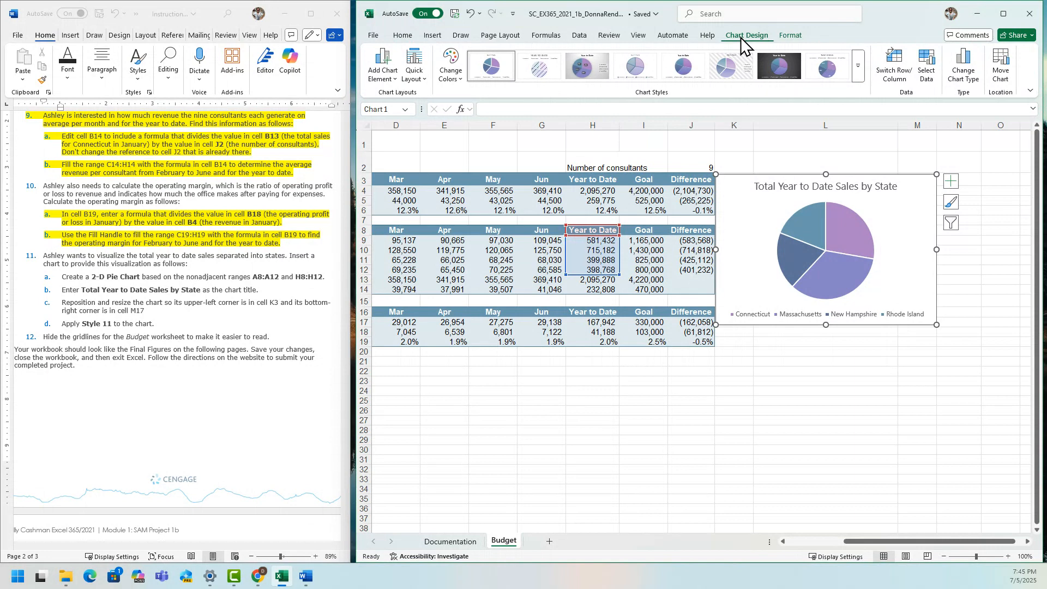
left_click(859, 66)
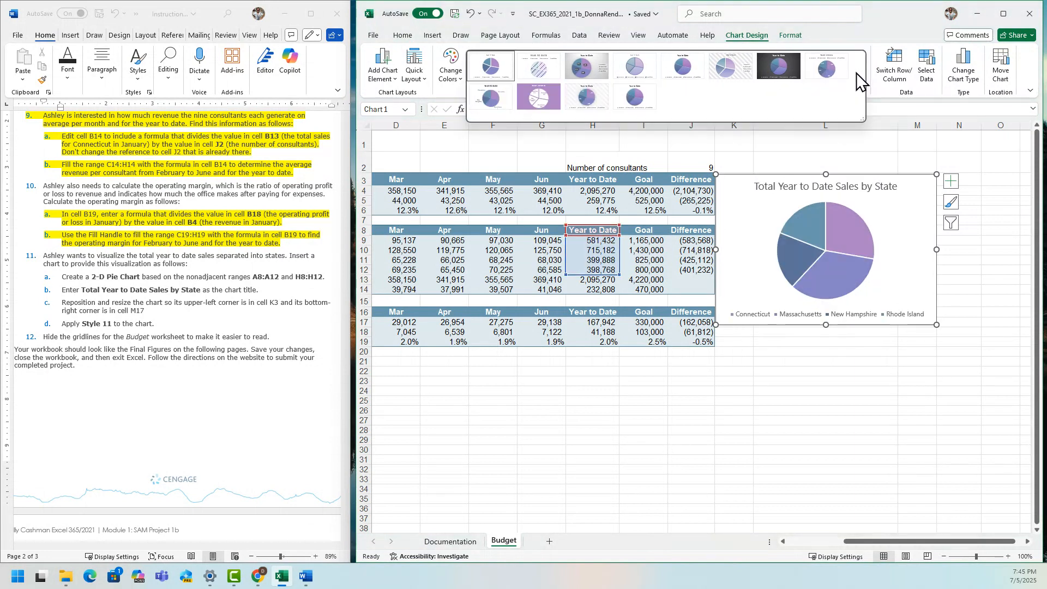
left_click(582, 98)
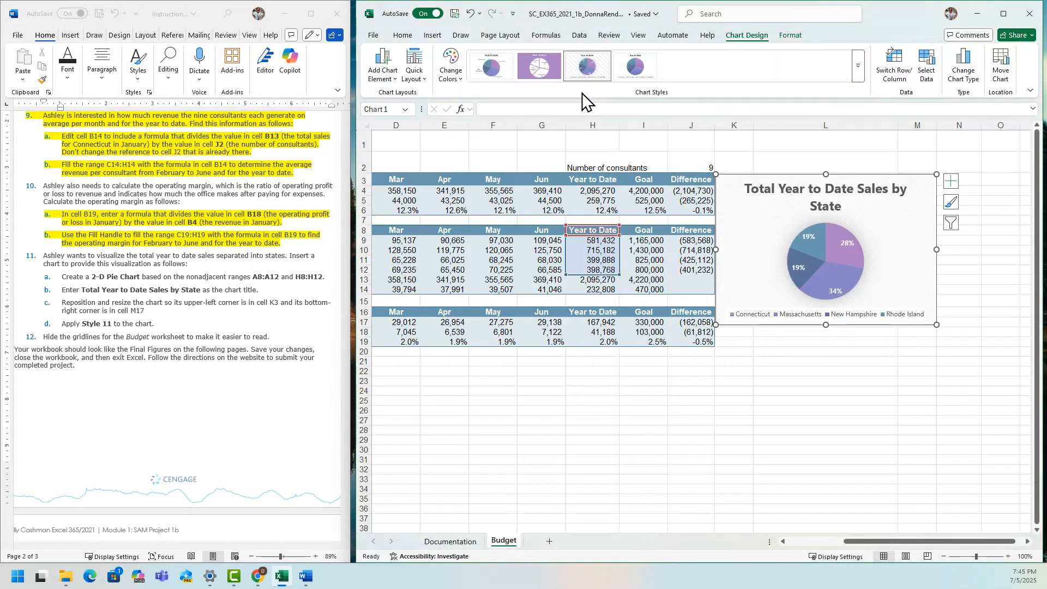
left_click(578, 429)
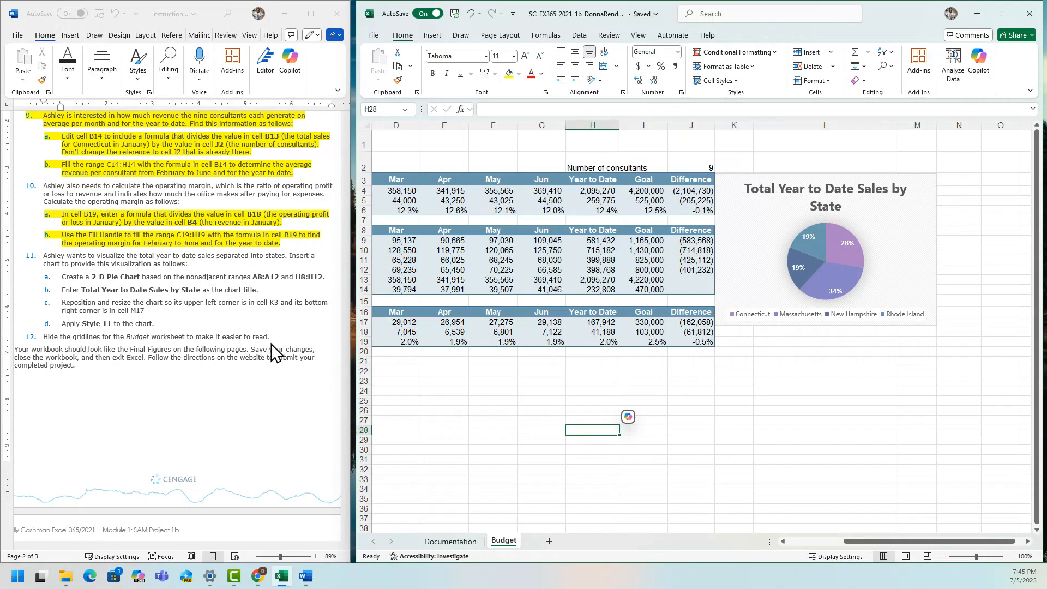
In the Word instructions, highlight steps 11 and 12 about the pie chart and the gridlines in yellow.
left_click(281, 333)
left_click_drag(282, 337, 52, 217)
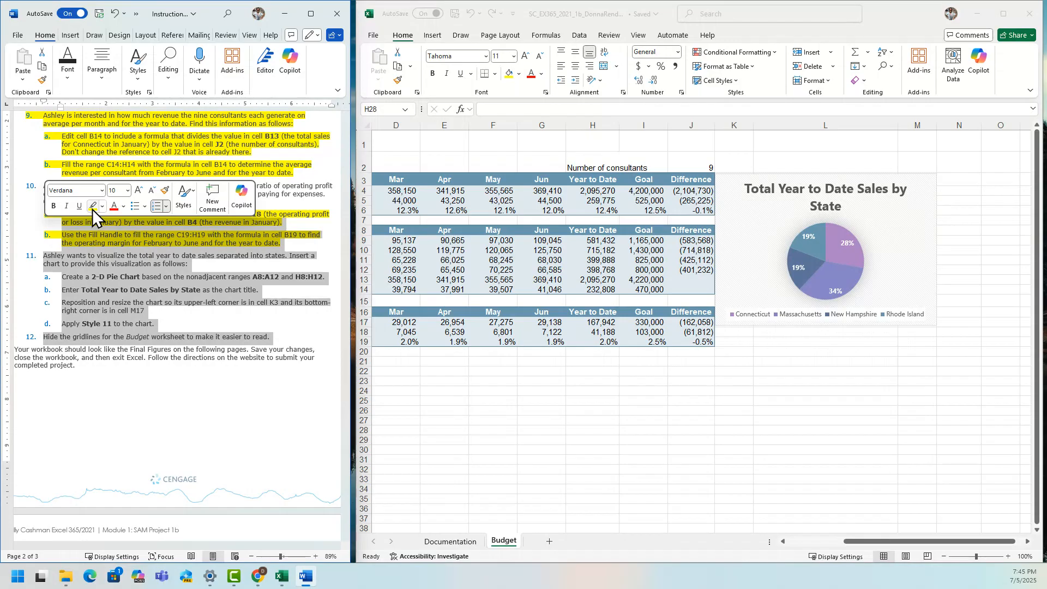
left_click(93, 206)
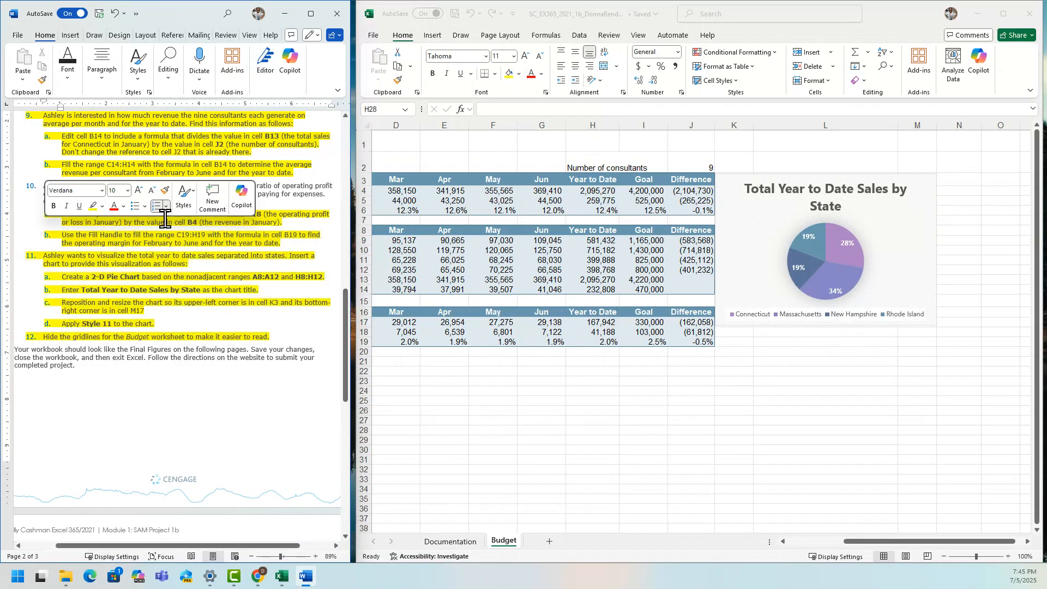
In Excel, hide the gridlines on the Budget worksheet.
left_click(637, 36)
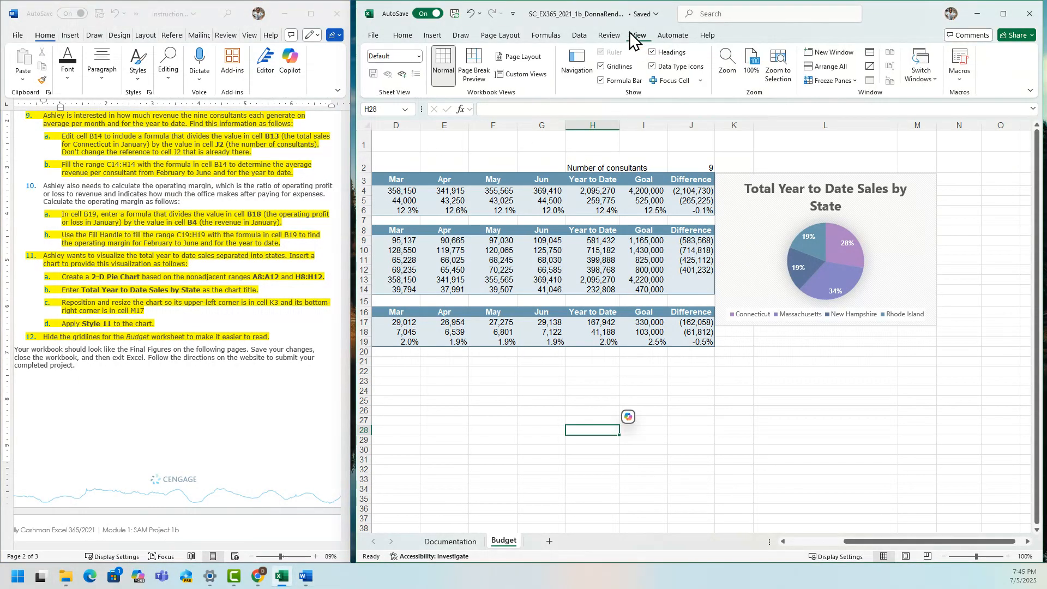
left_click(601, 66)
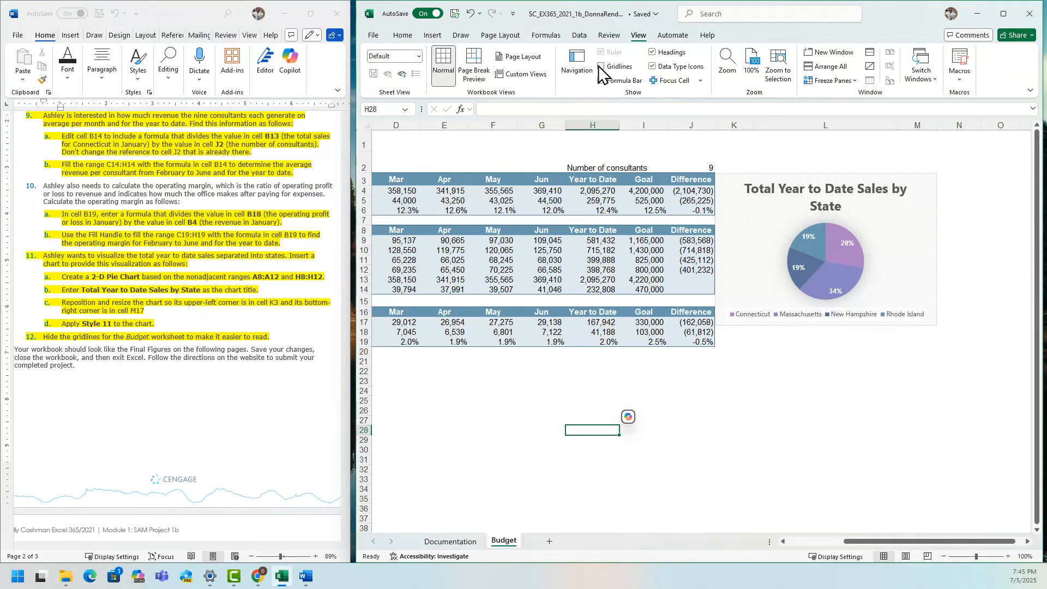
left_click(742, 402)
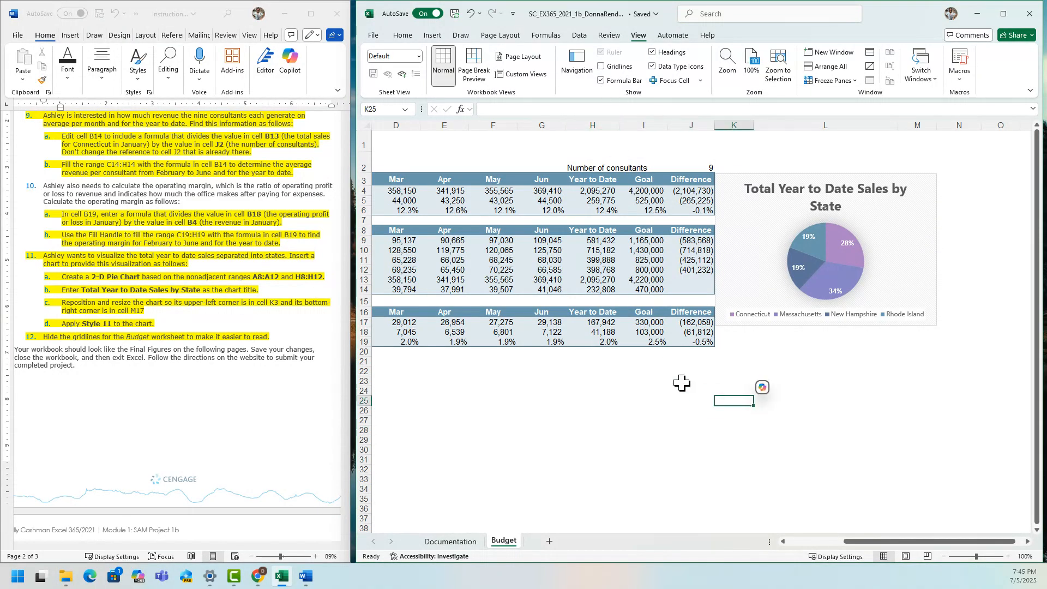
Check the pie chart's corners against rows 3 and 17 and column M, then save the workbook.
left_click(369, 322)
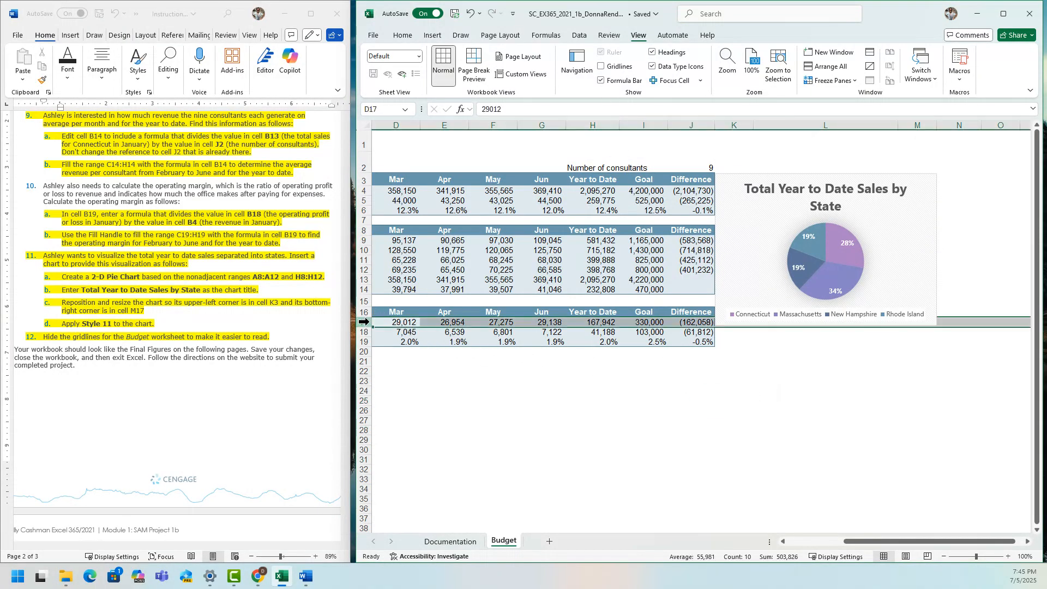
left_click(361, 180)
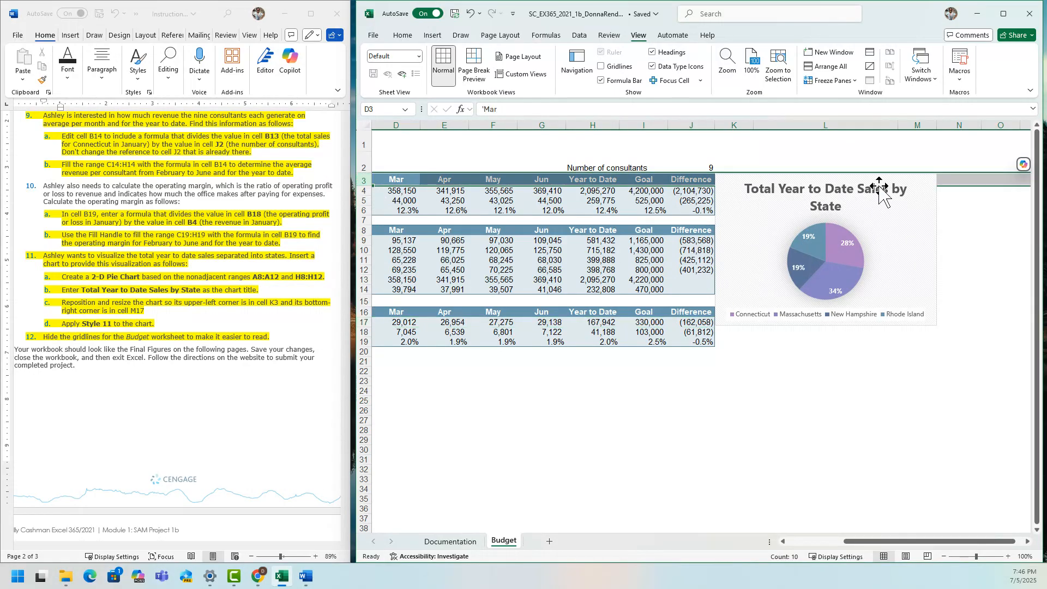
left_click(920, 125)
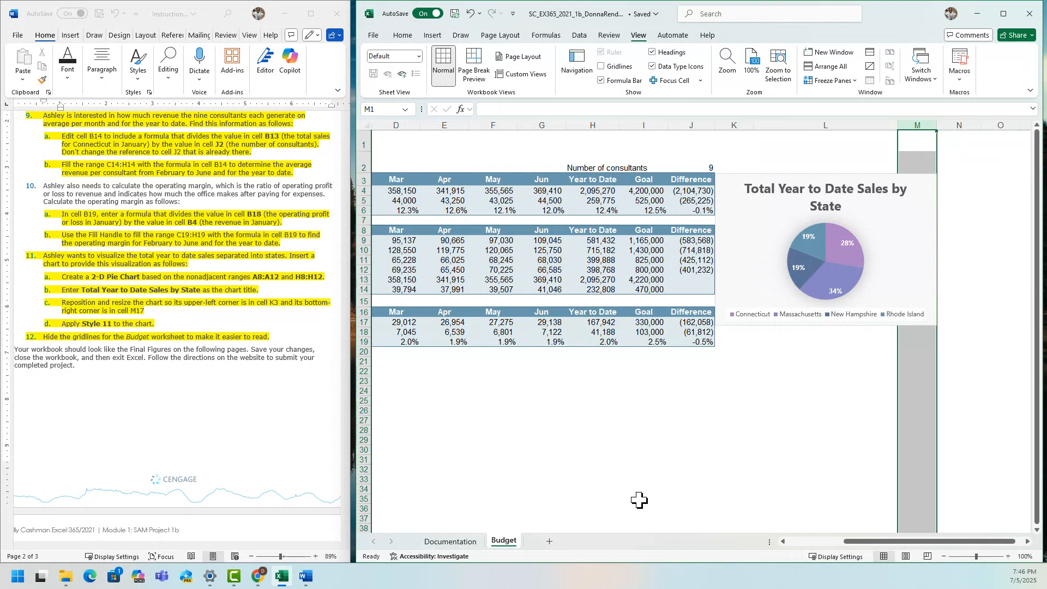
left_click(602, 489)
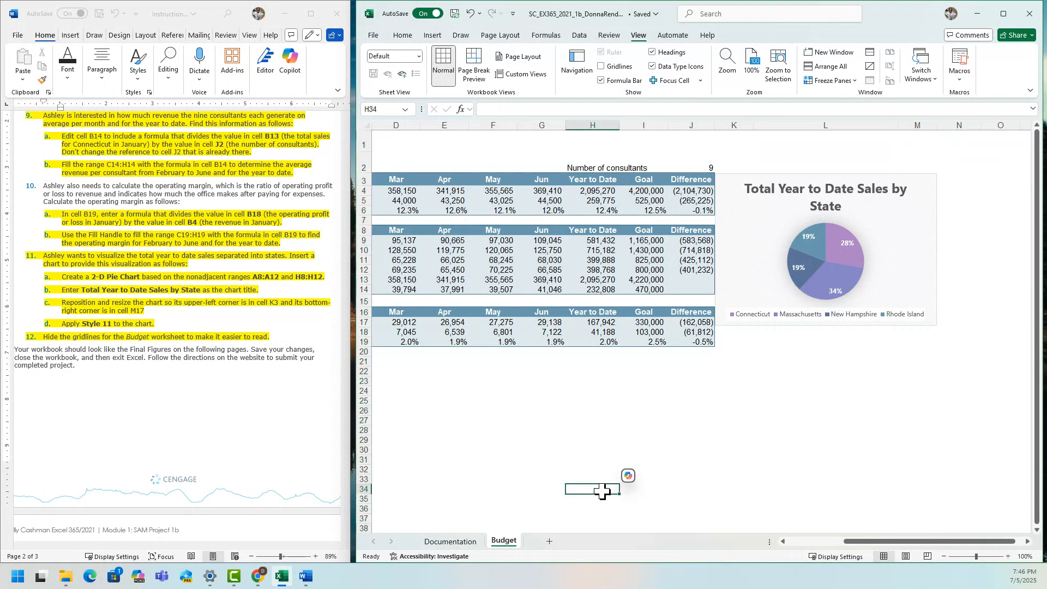
left_click(455, 14)
Enlarge Final Figure 1: Budget Worksheet in the Word instructions and compare its figures and chart with the Budget worksheet in Excel.
left_click(219, 447)
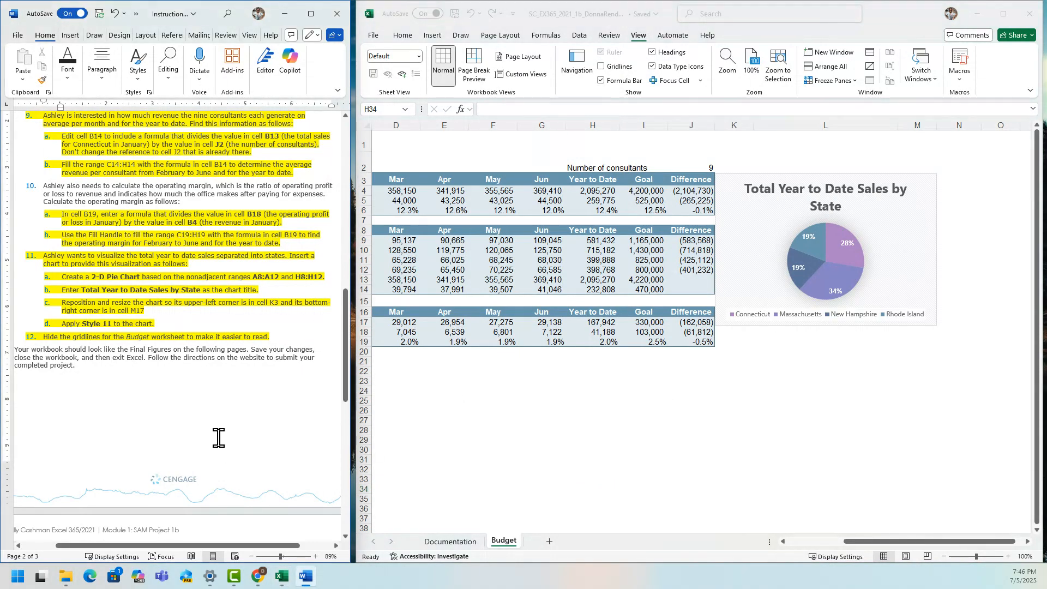
scroll(218, 438, "down", 6)
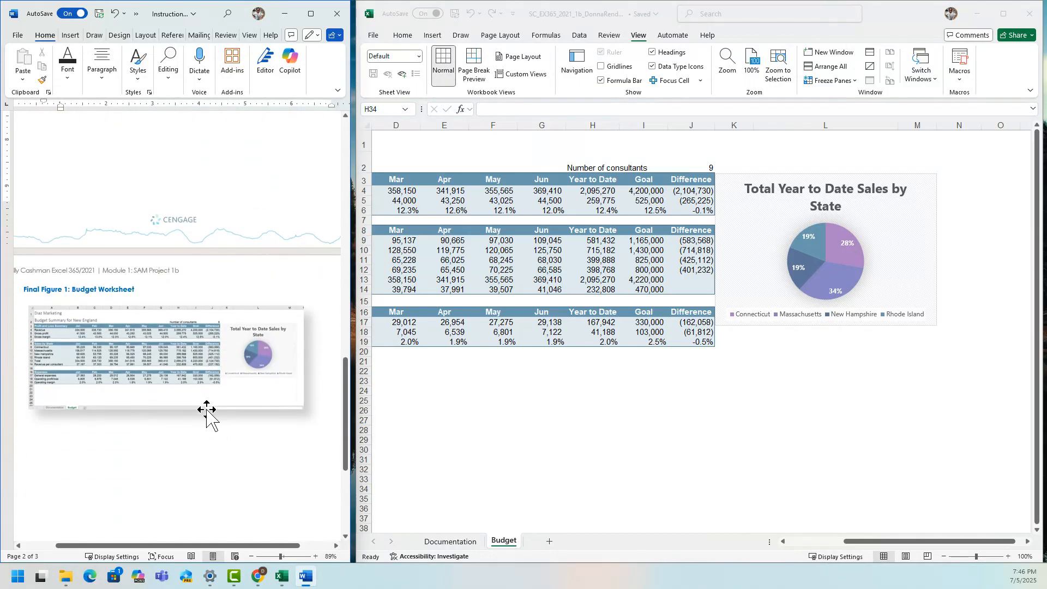
left_click(216, 403)
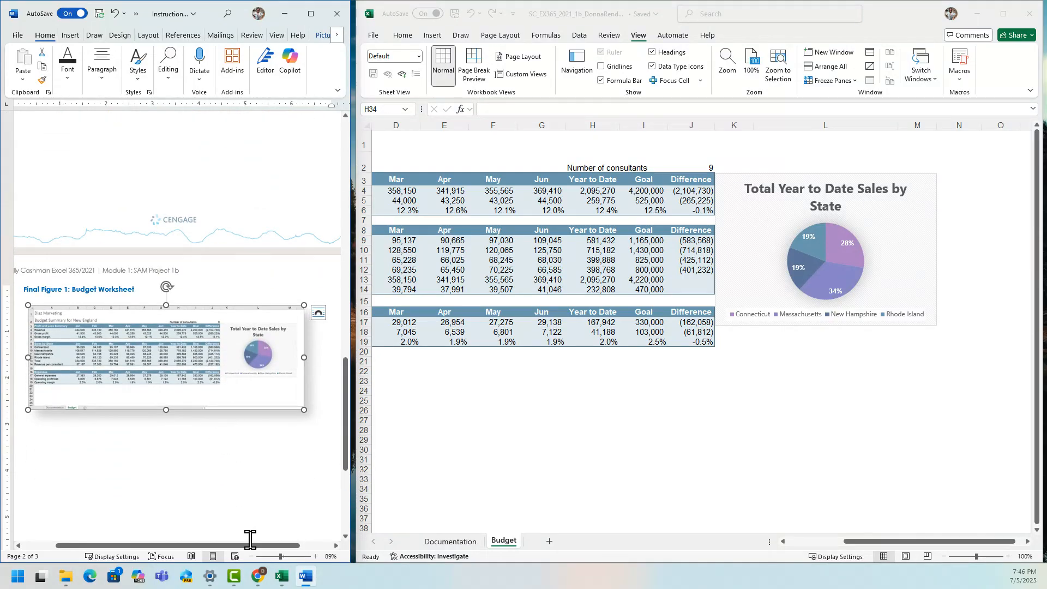
left_click_drag(250, 546, 256, 546)
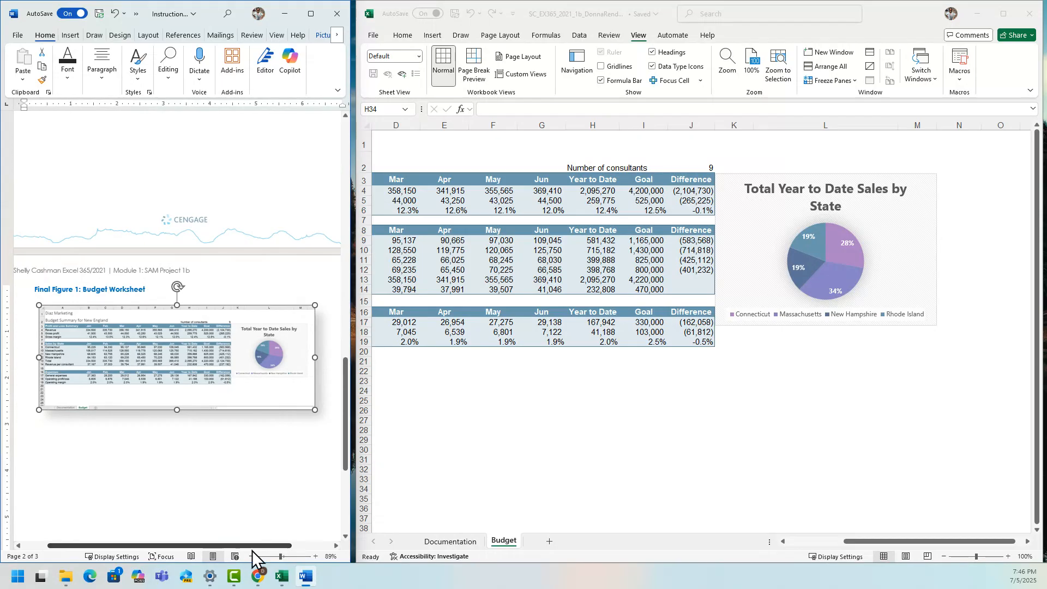
scroll(253, 550, "up", 7)
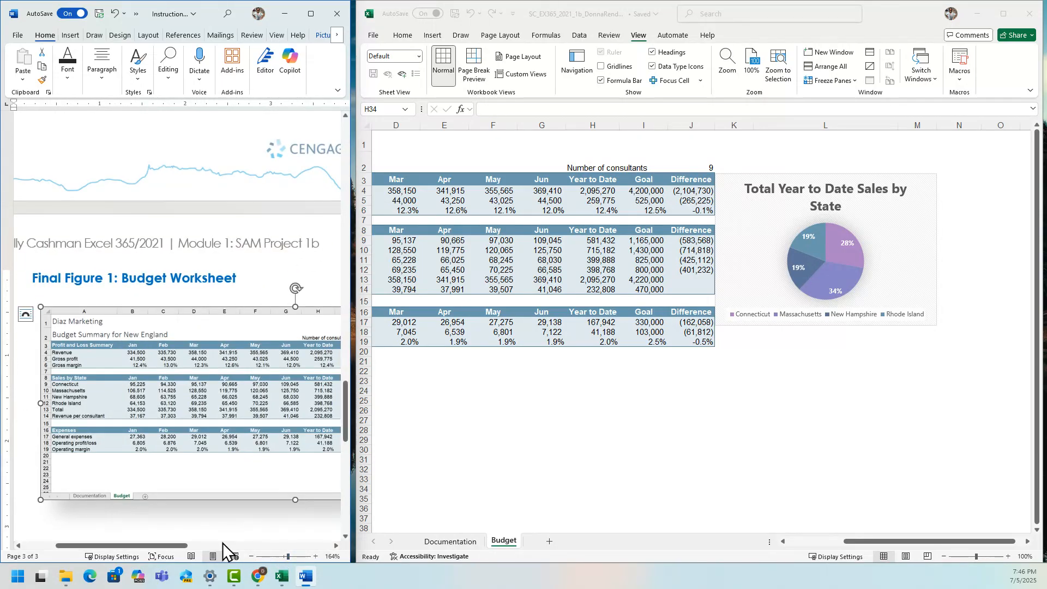
scroll(255, 562, "right", 5)
scroll(253, 552, "right", 2)
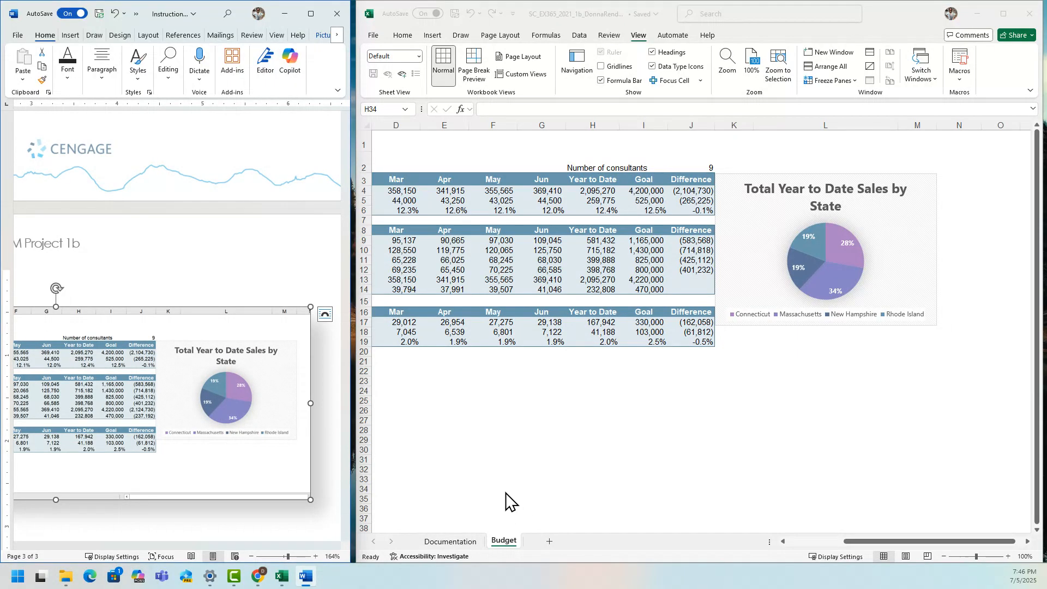
left_click_drag(250, 547, 168, 539)
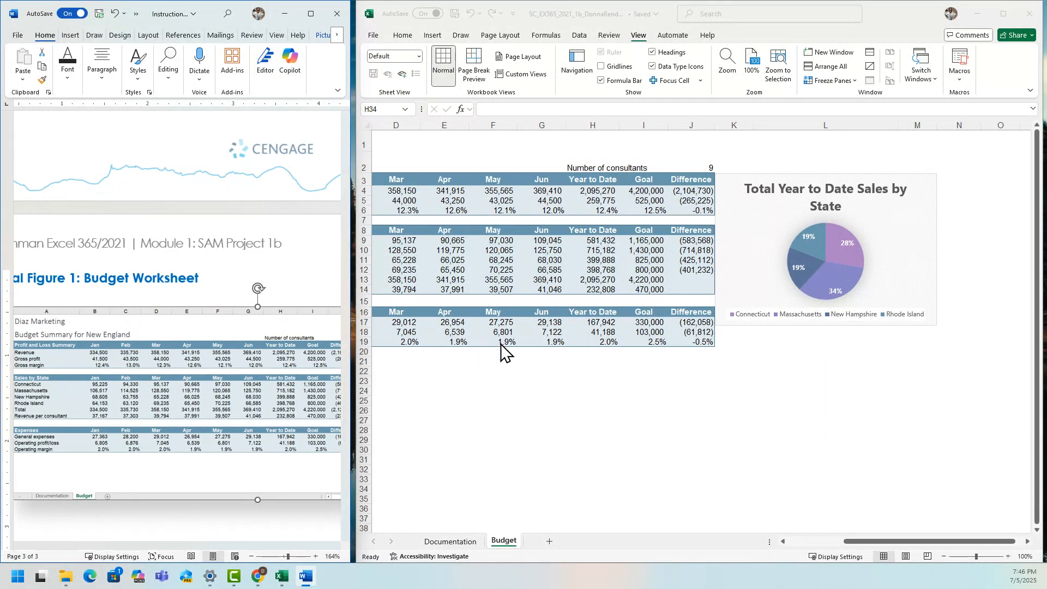
left_click_drag(194, 548, 223, 553)
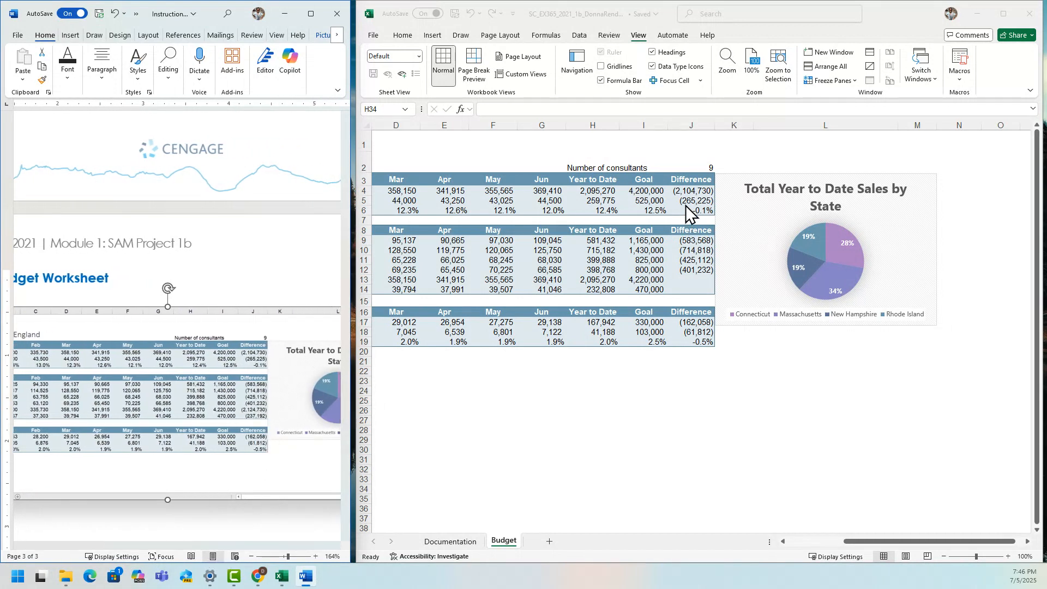
left_click_drag(198, 547, 152, 546)
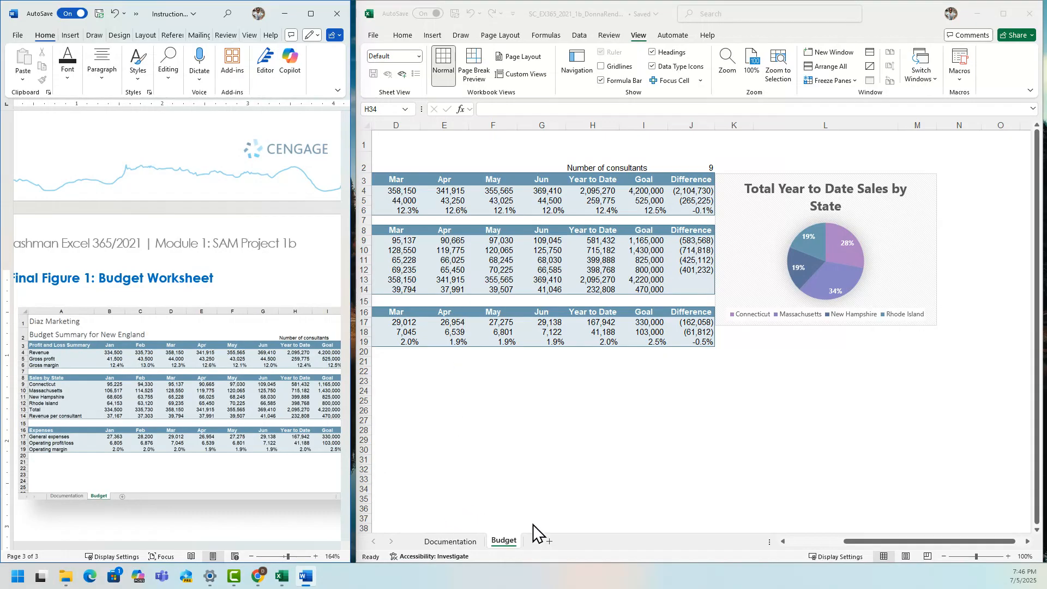
left_click_drag(862, 542, 797, 544)
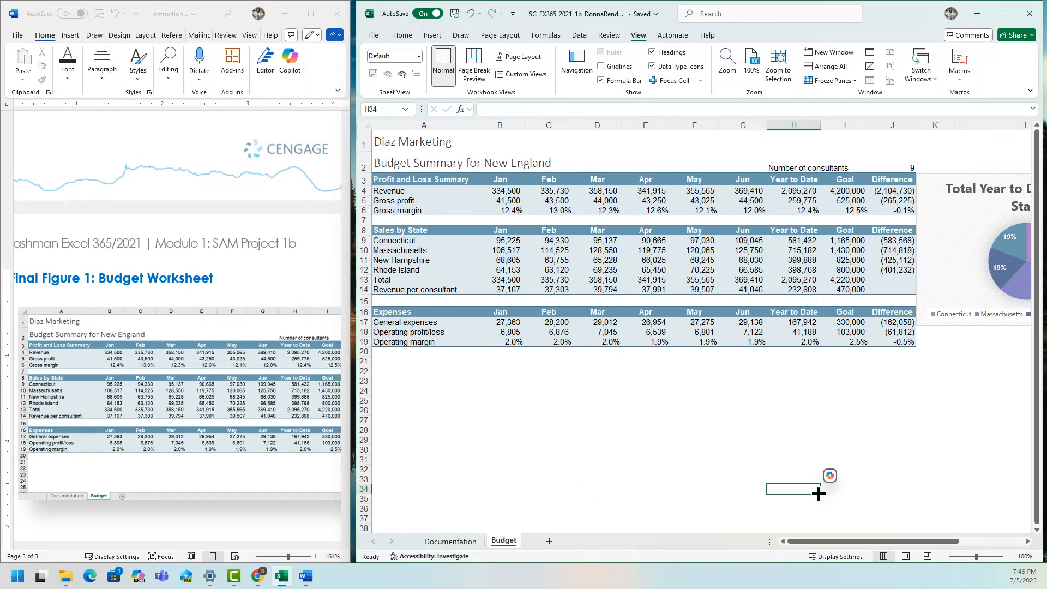